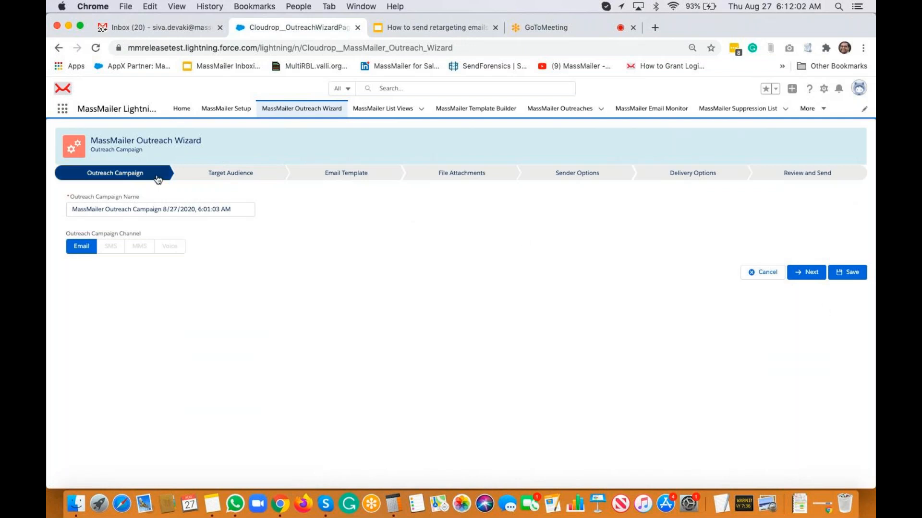
Step: Accept the default name and Email channel for the outreach campaign and set the target audience object to Contact
click(811, 272)
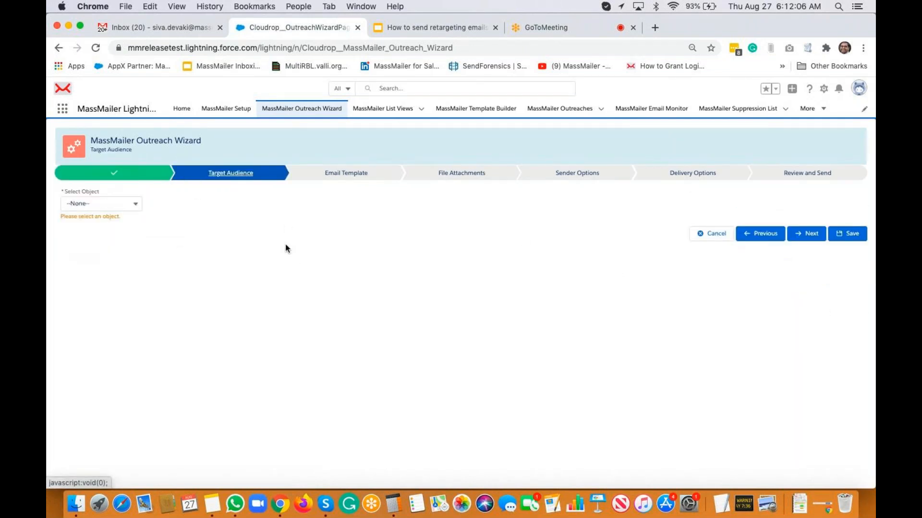
click(220, 182)
click(109, 203)
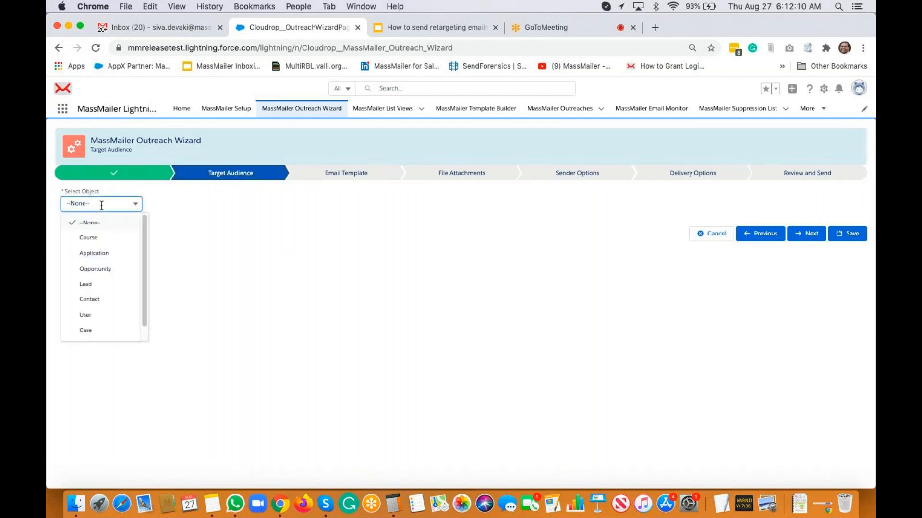
click(89, 299)
Step: Find the Emails list view named after the account owner, select it as the target audience, and continue to the email template stage
click(212, 237)
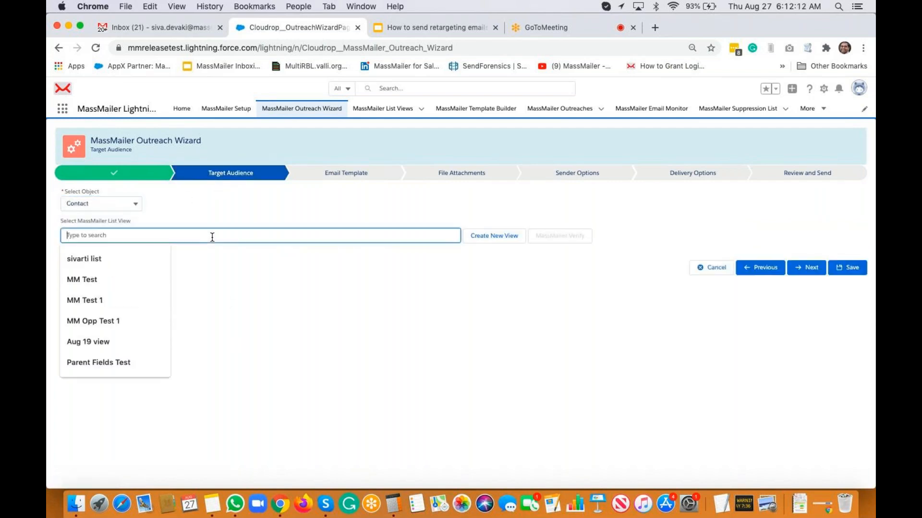
text(siva)
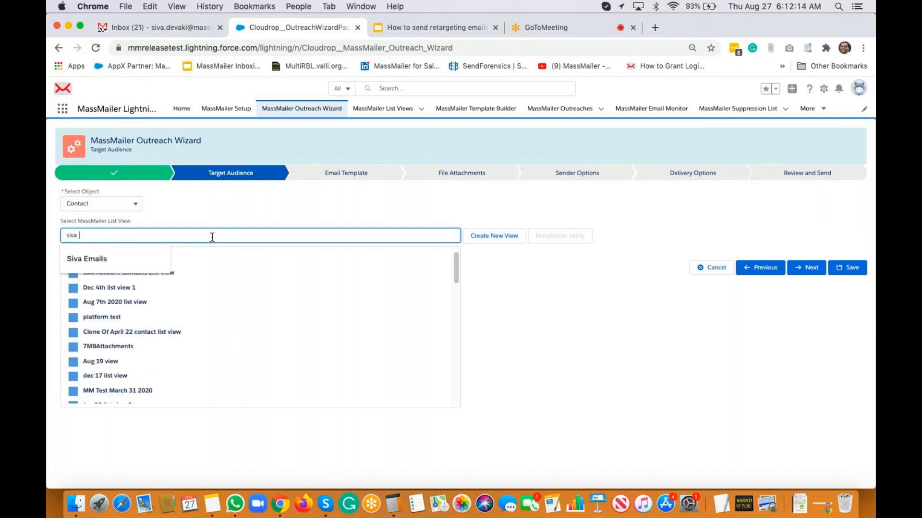
click(124, 256)
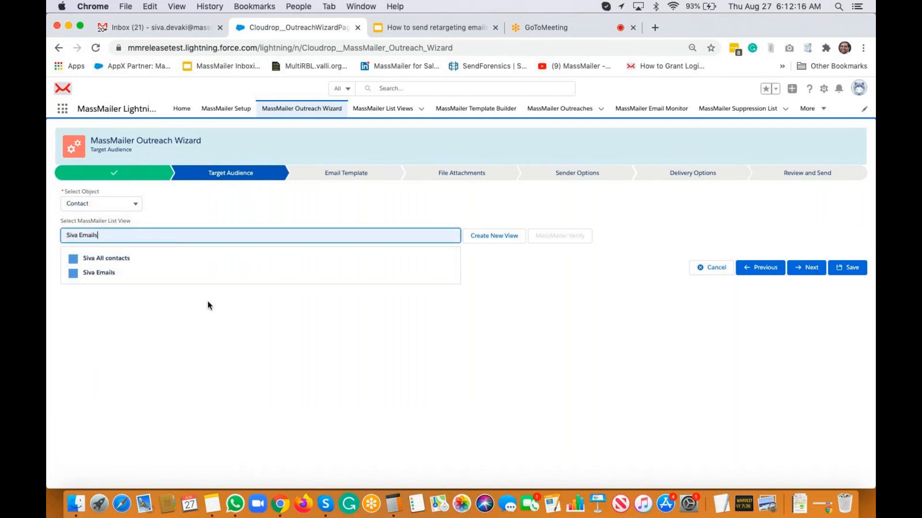
click(170, 264)
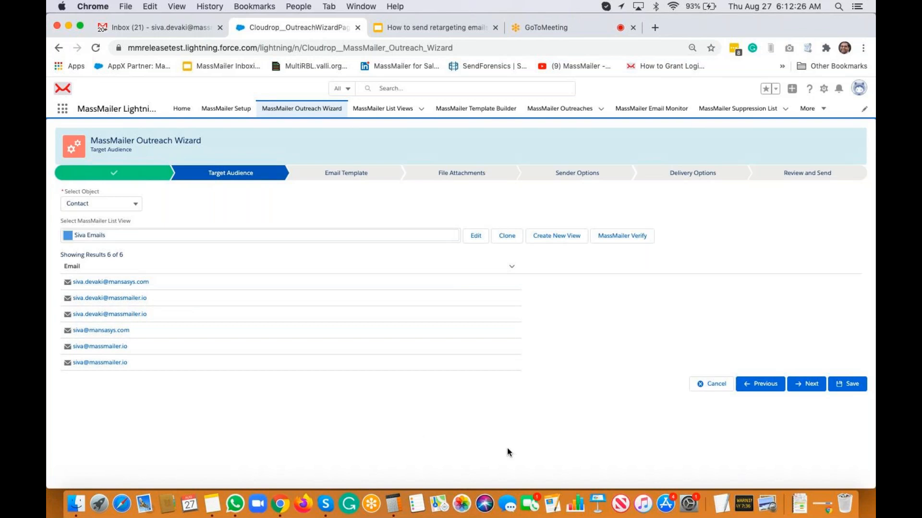
click(789, 384)
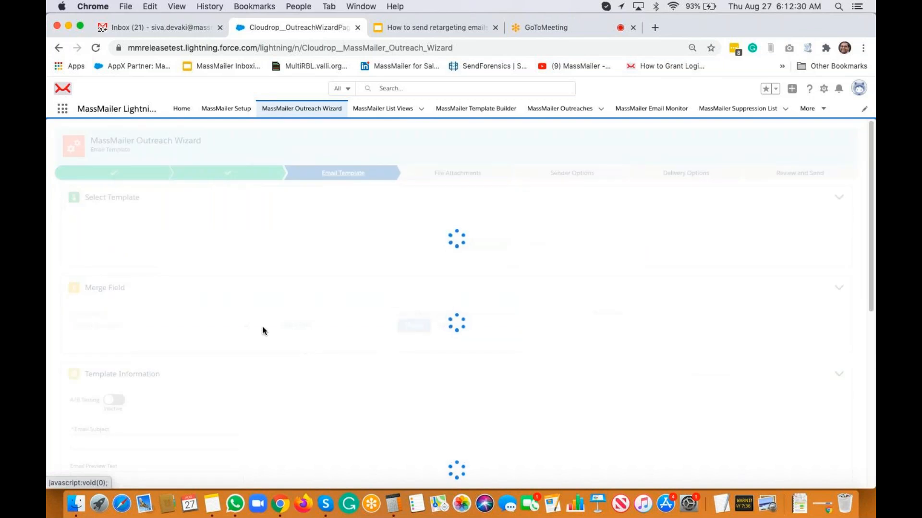
Step: Select the Webinar Demo Template from the MassMailer folder as the campaign's email template
click(177, 245)
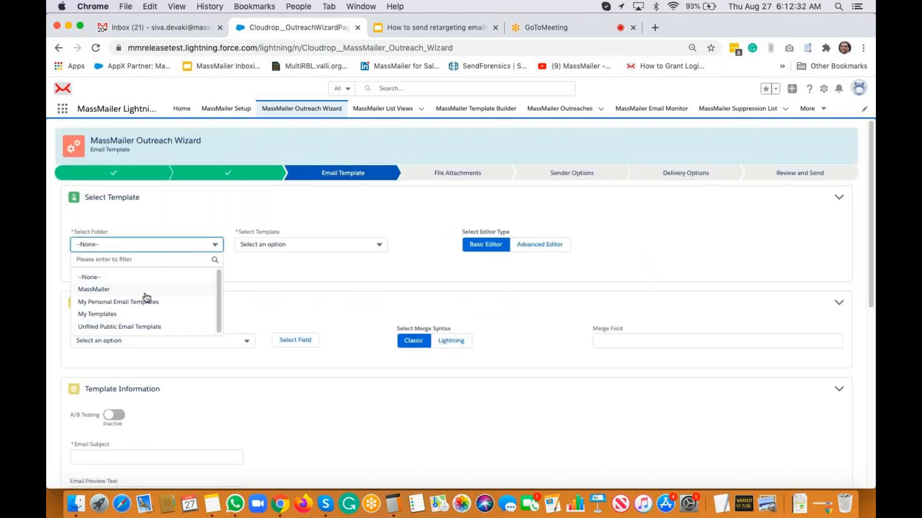
click(144, 291)
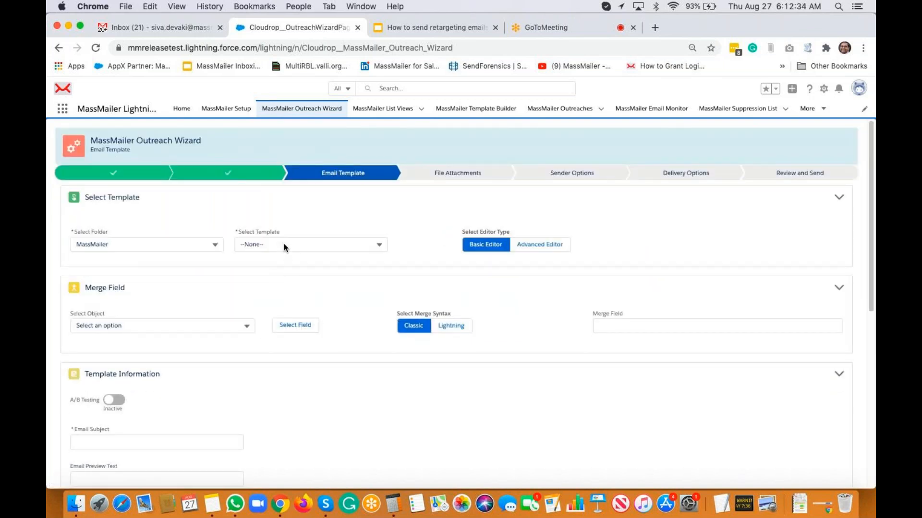
click(284, 244)
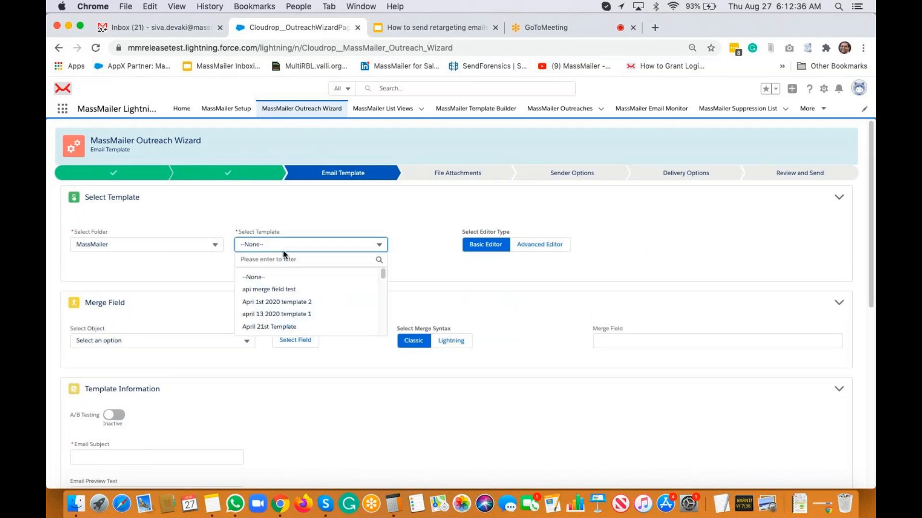
click(284, 259)
text(we)
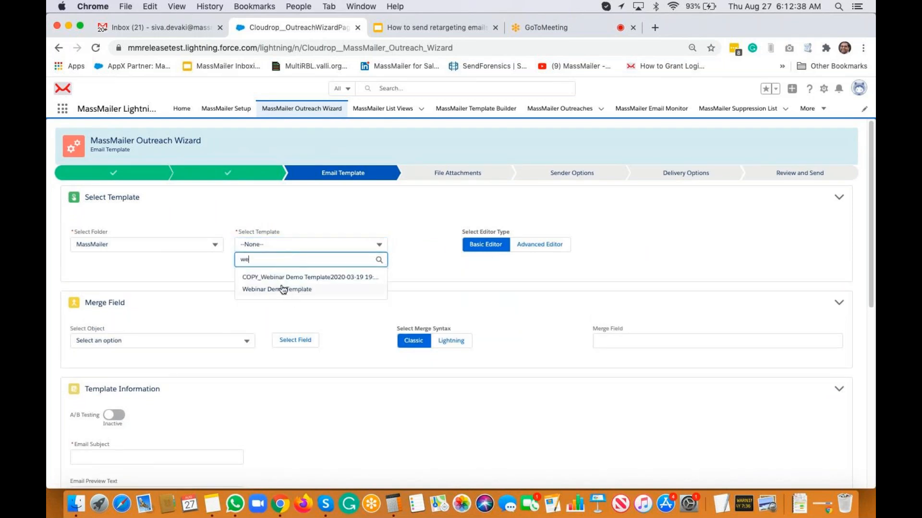
click(286, 290)
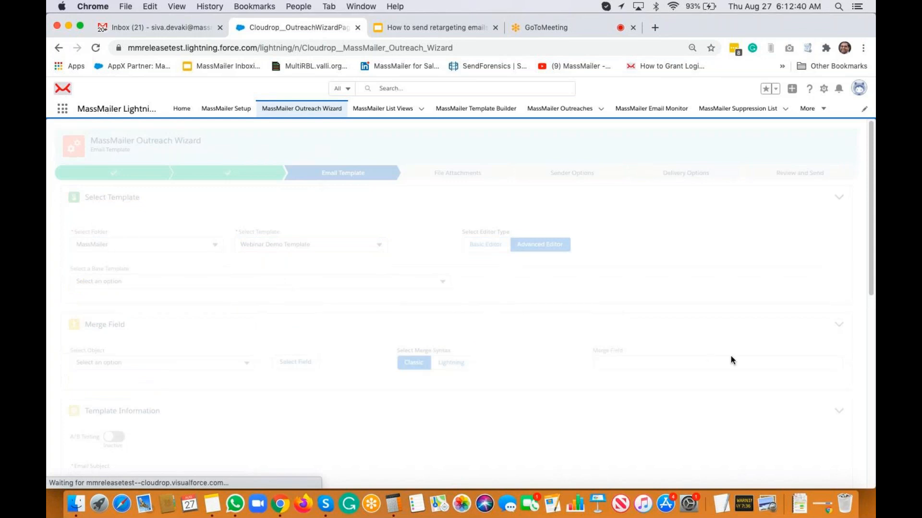
Step: Review the template's subject and HTML body, save it in the email editor, and proceed to the file attachments stage
scroll(698, 296, down, 5)
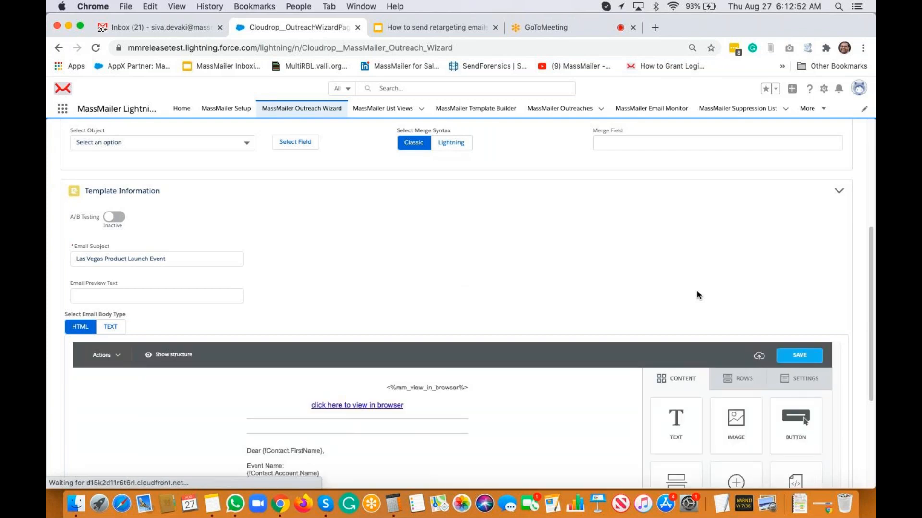
scroll(697, 292, down, 3)
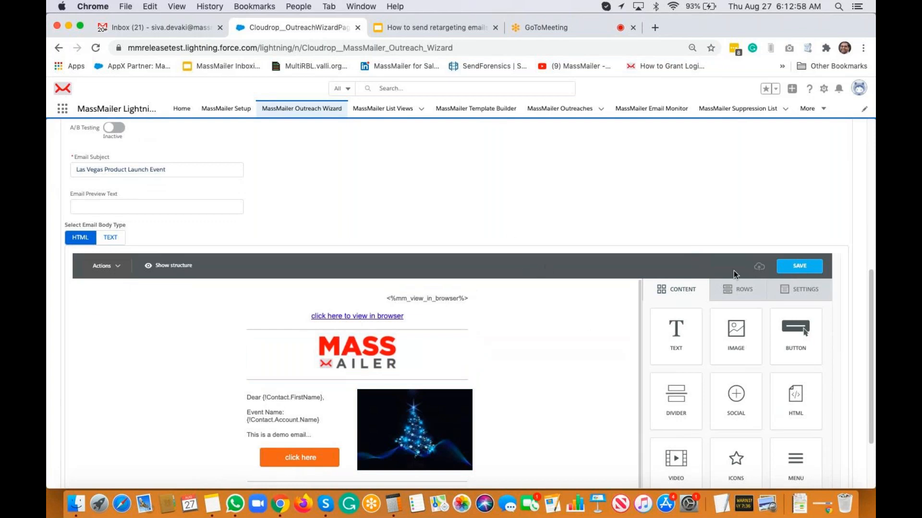
scroll(512, 206, down, 3)
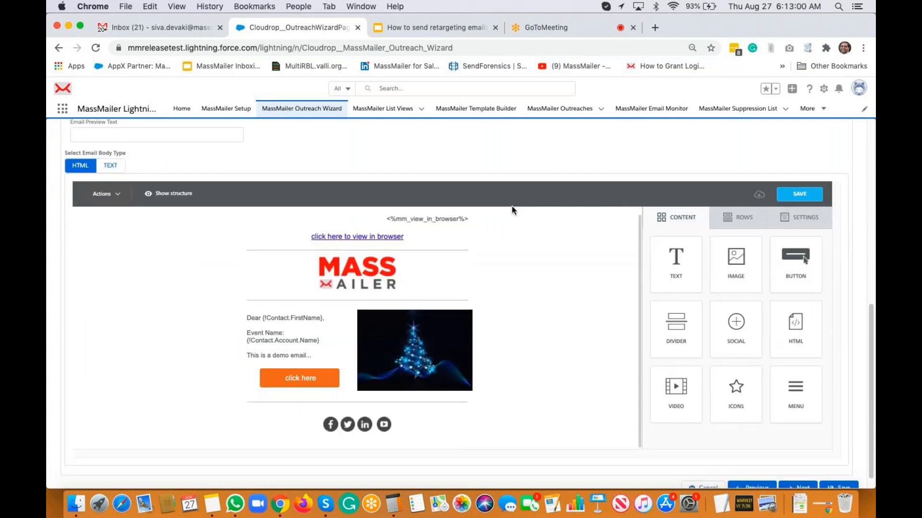
scroll(511, 206, up, 1)
click(801, 214)
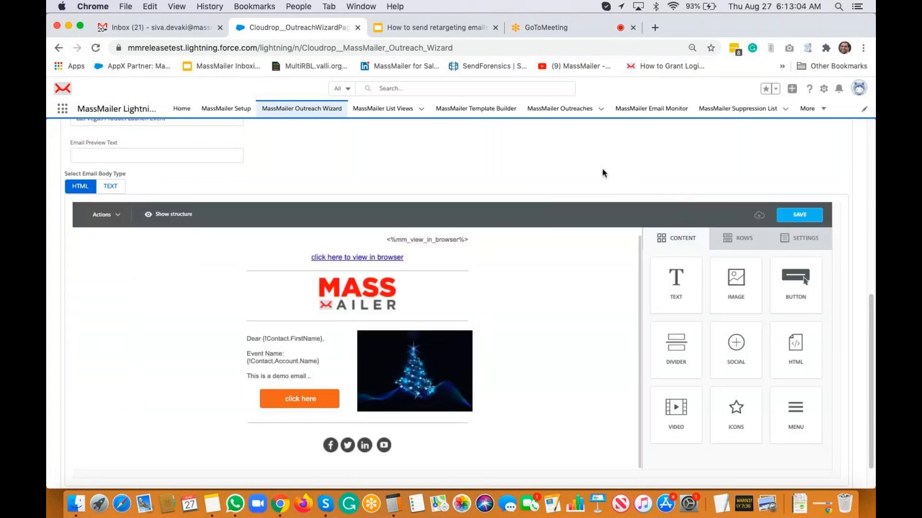
scroll(604, 183, down, 2)
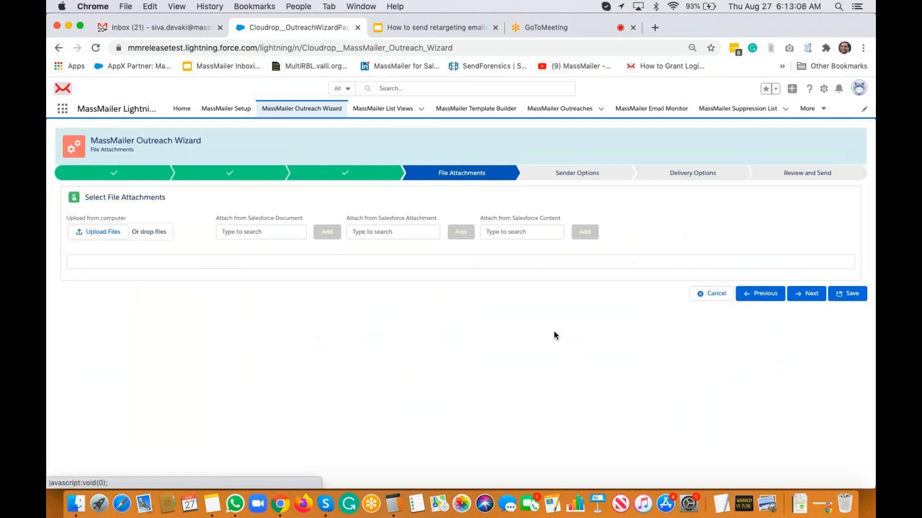
Step: Skip file attachments and accept the default sender, CC, BCC and duplicate email settings, continuing to the delivery options
click(808, 295)
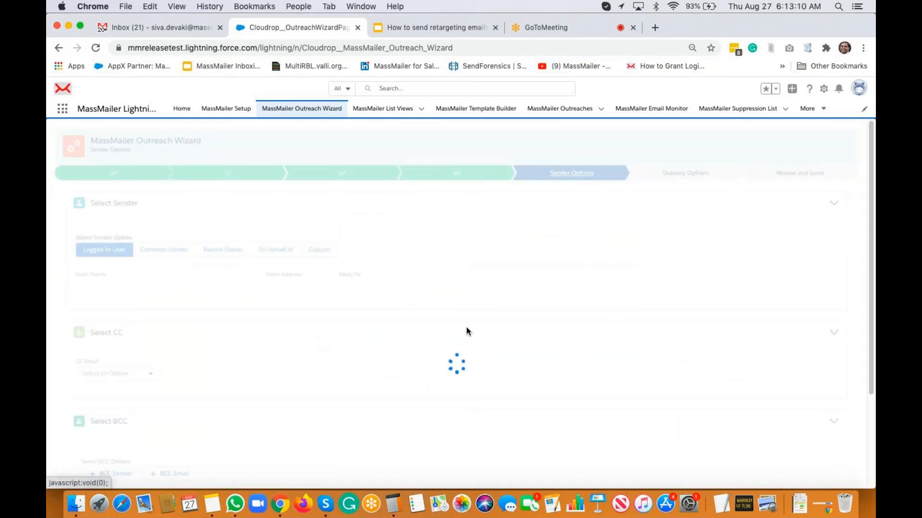
scroll(473, 269, down, 1)
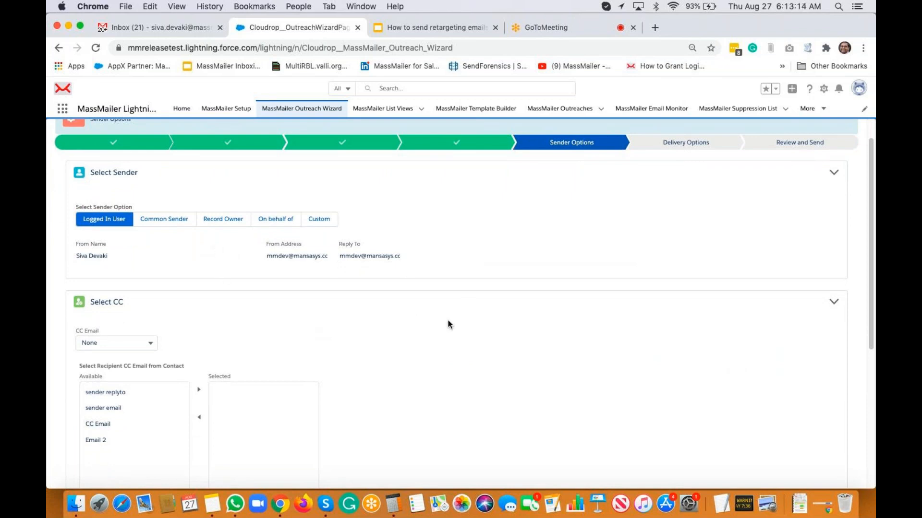
scroll(447, 325, down, 6)
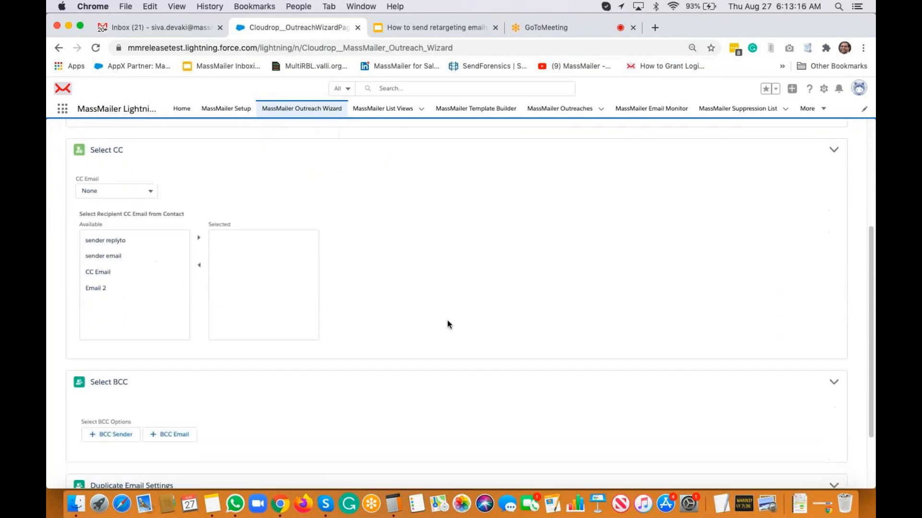
scroll(448, 324, down, 2)
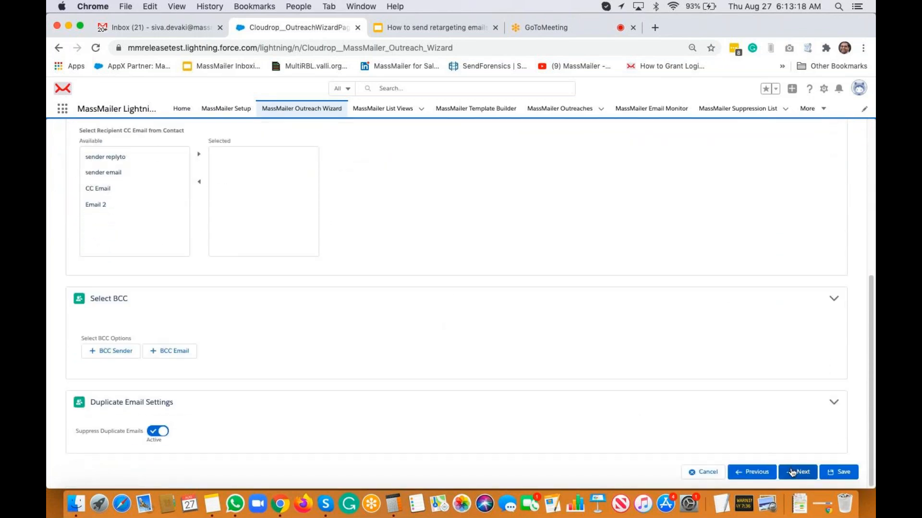
click(806, 477)
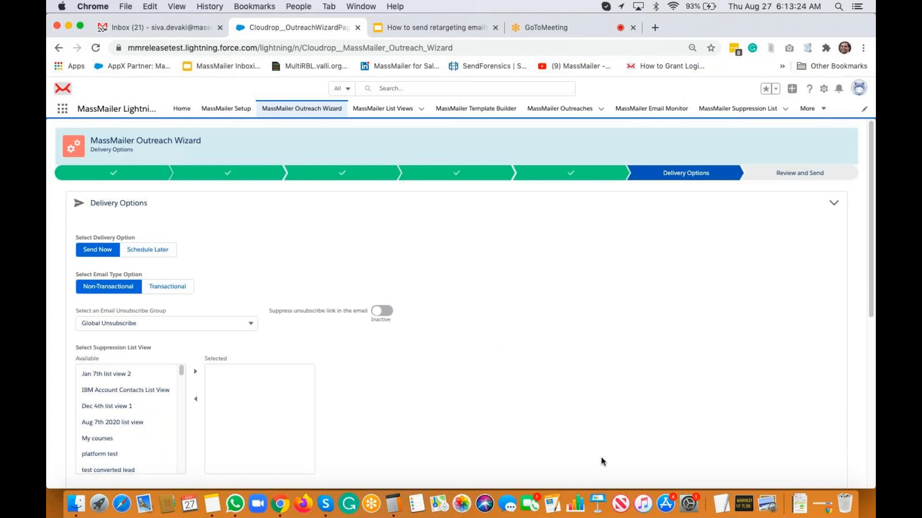
Step: Keep the default Send Now, Non-Transactional and Global Unsubscribe delivery options and proceed to the review stage
scroll(495, 360, down, 2)
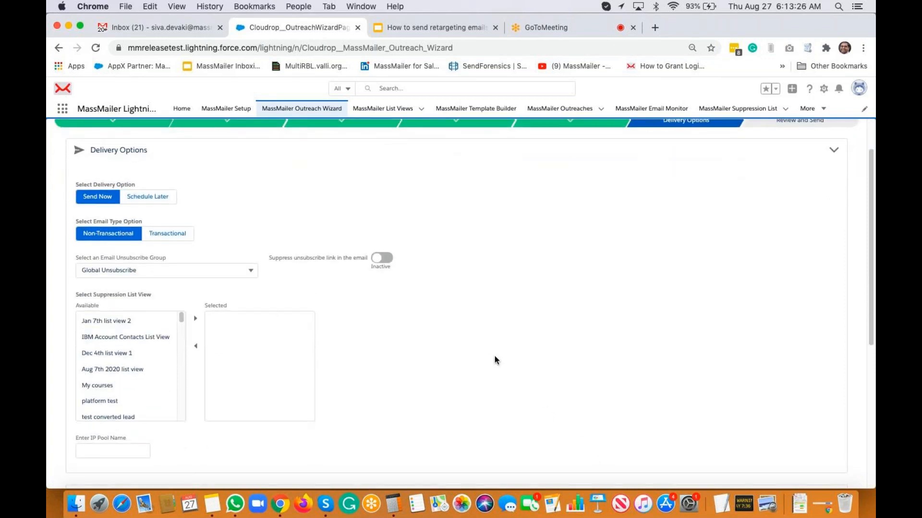
scroll(494, 360, down, 5)
click(799, 473)
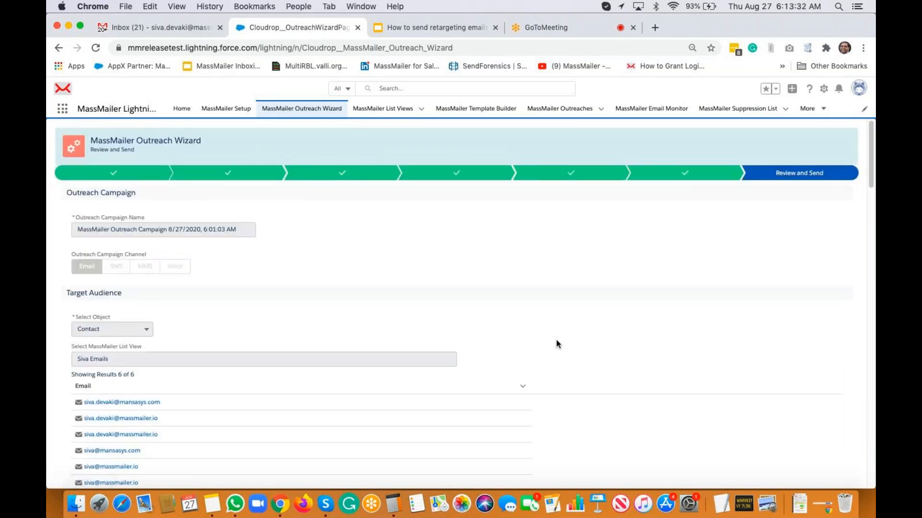
Step: Review the campaign summary, finish the outreach wizard and confirm the submission to send the emails
scroll(556, 339, down, 4)
scroll(665, 358, down, 15)
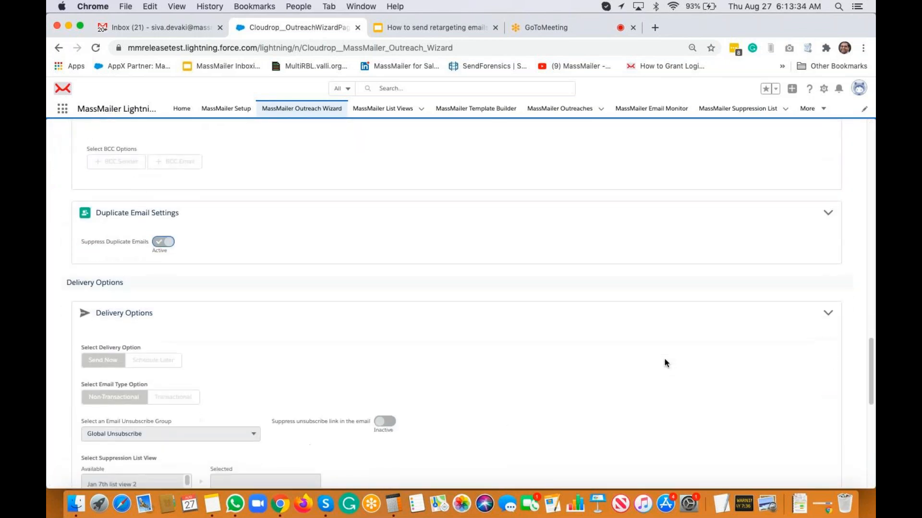
click(839, 473)
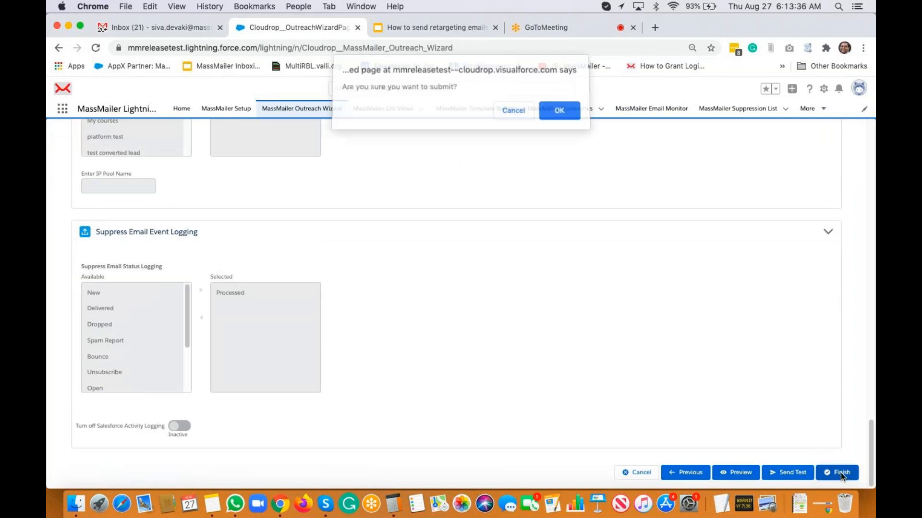
click(558, 113)
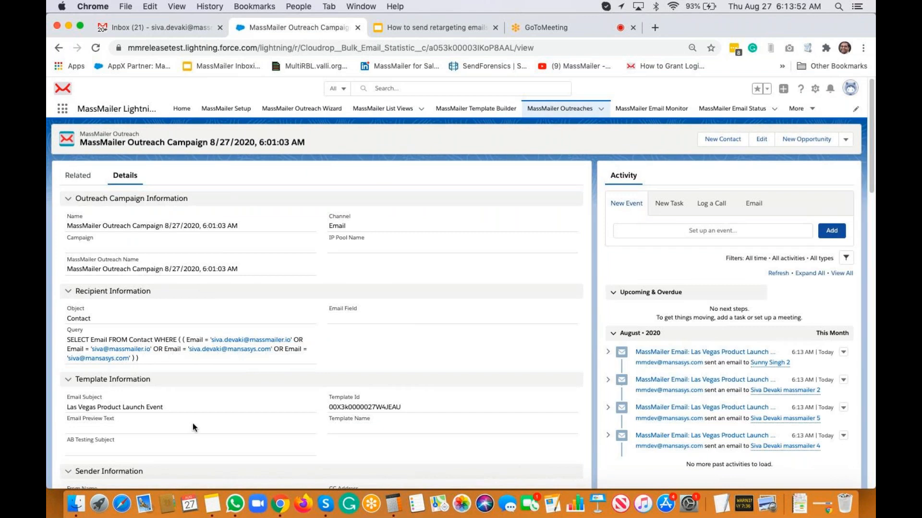
Step: Refresh the sent campaign's record and examine its real-time statistics, including the total count for each email event
click(93, 48)
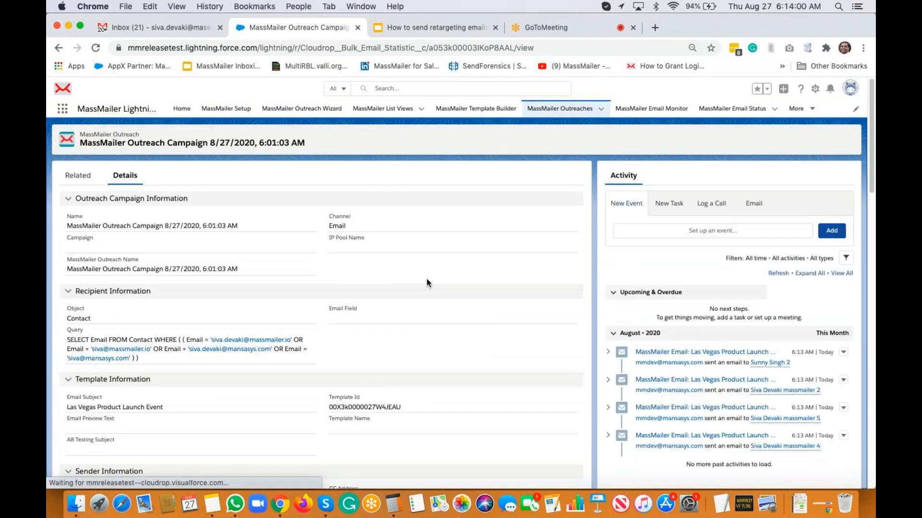
scroll(426, 283, down, 15)
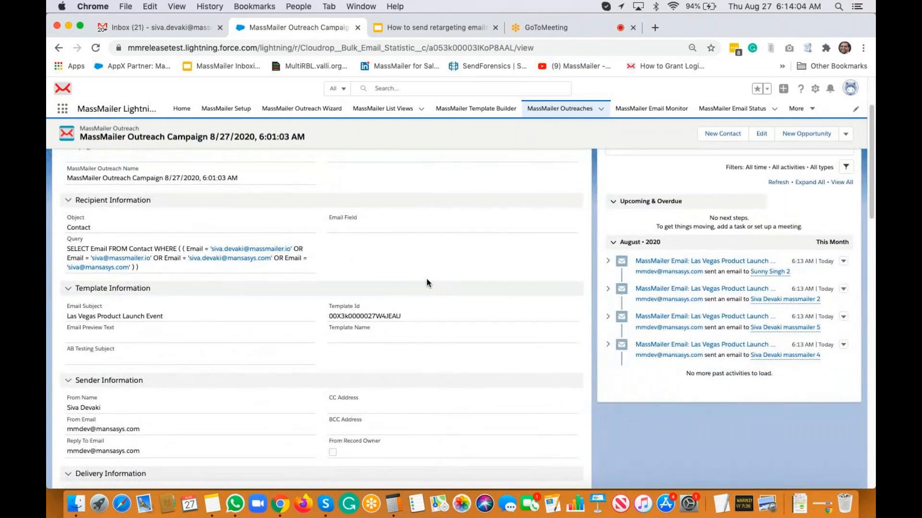
scroll(427, 282, down, 15)
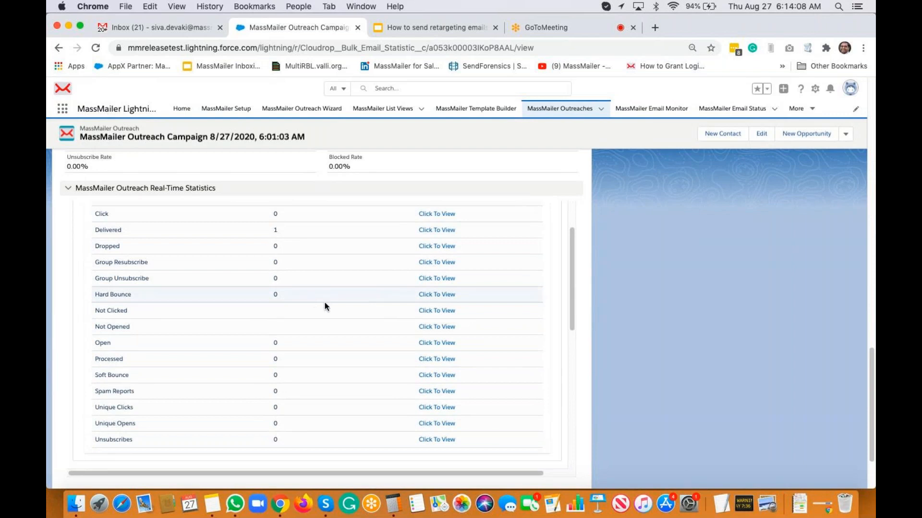
click(96, 47)
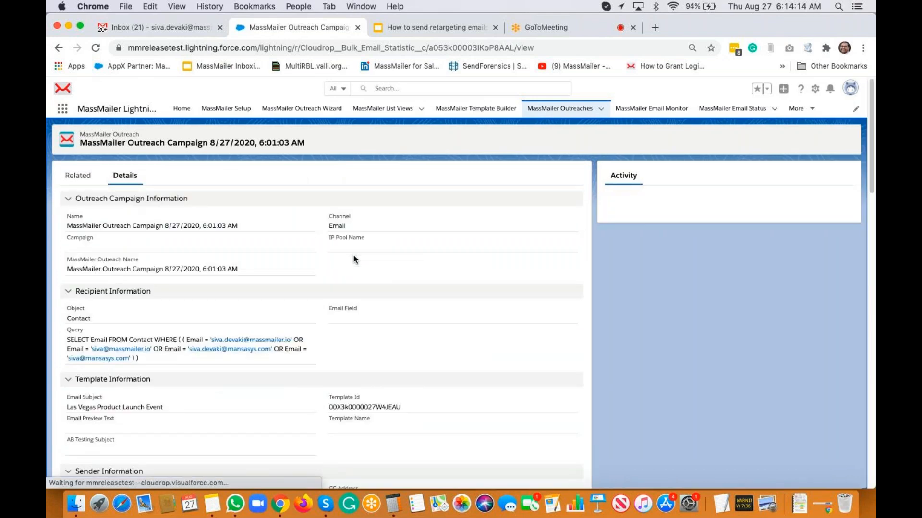
scroll(353, 256, down, 15)
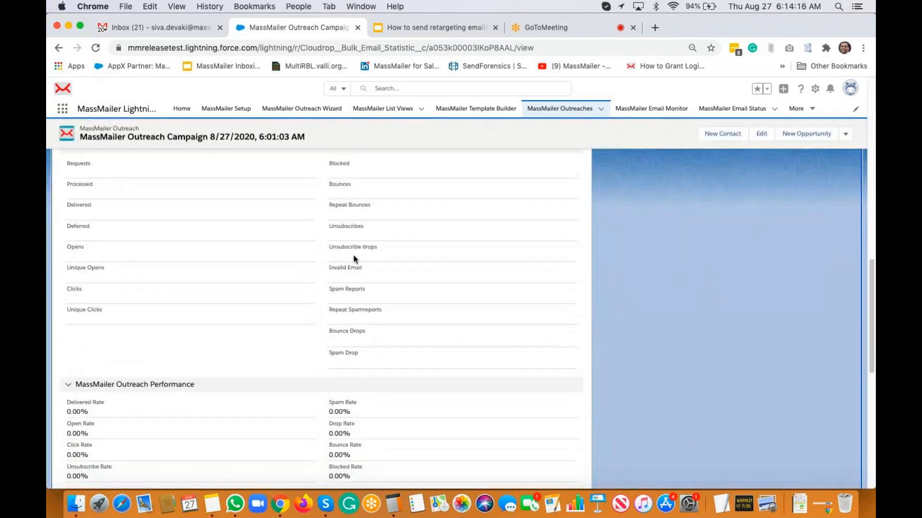
scroll(354, 259, down, 10)
scroll(353, 259, up, 20)
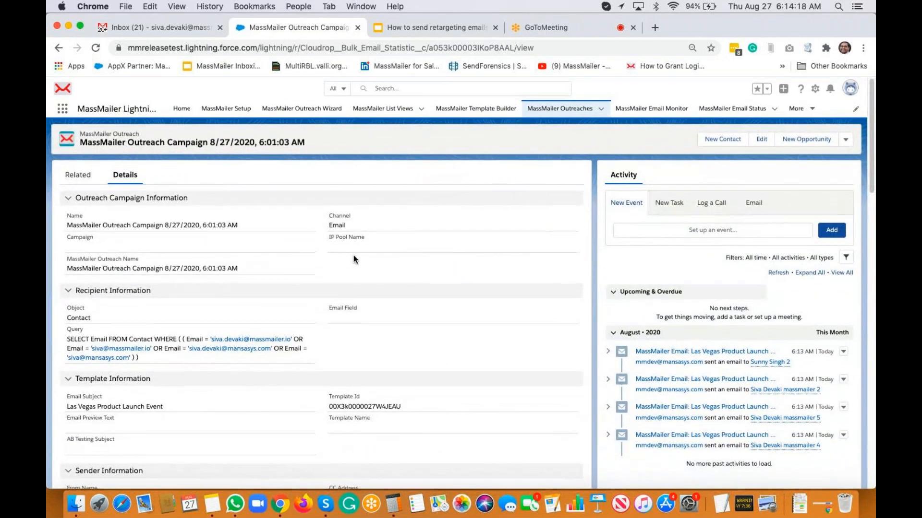
scroll(354, 258, down, 15)
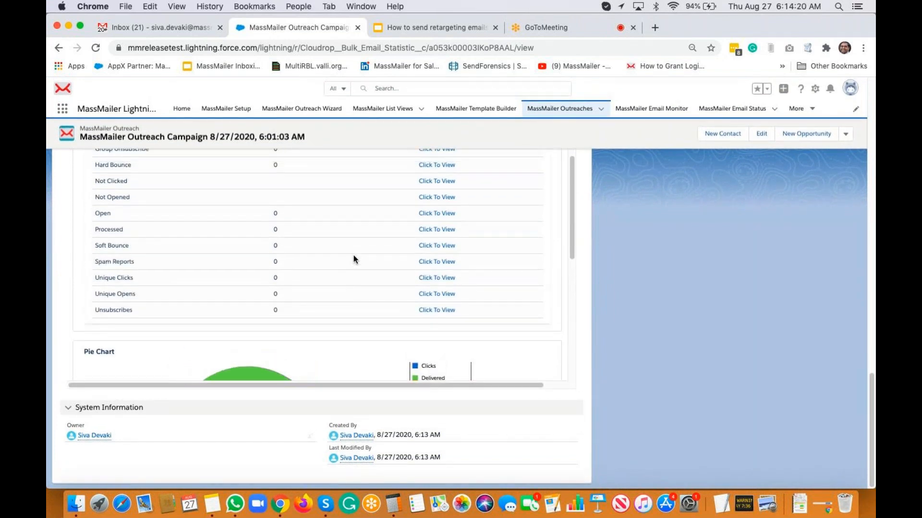
scroll(354, 255, up, 5)
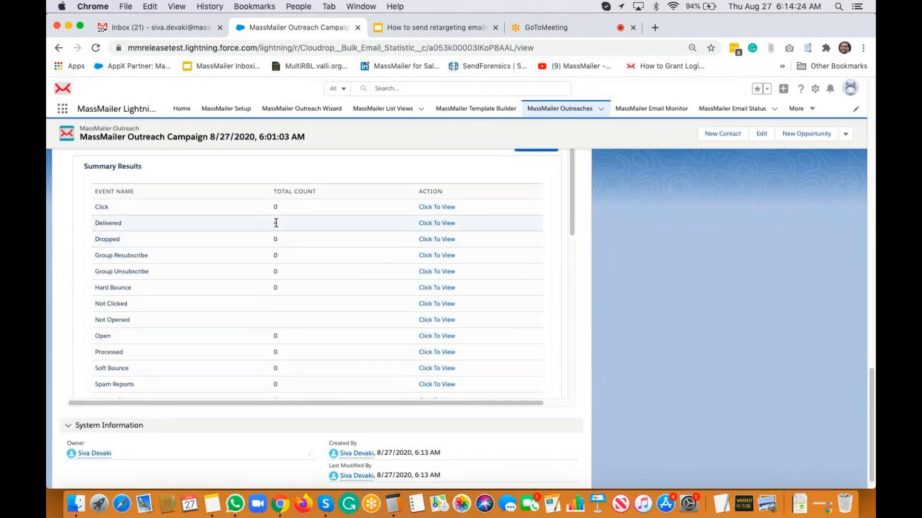
Step: Switch to the Gmail inbox, check its categories for the campaign email and open the Las Vegas Product Launch Event conversation in Promotions
click(143, 24)
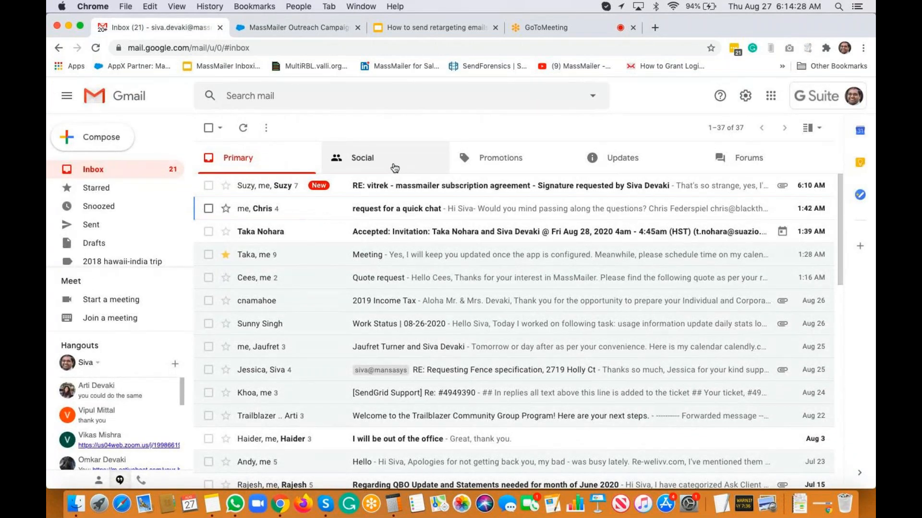
click(395, 167)
click(504, 157)
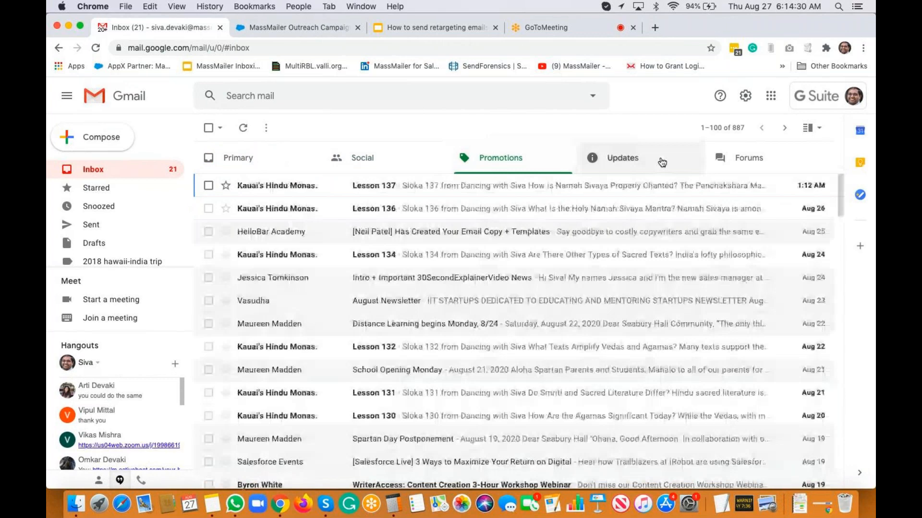
click(661, 161)
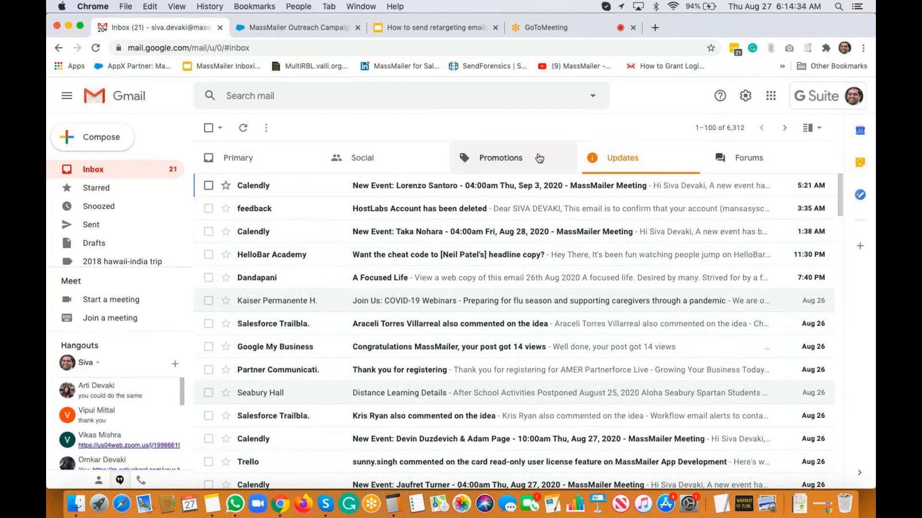
click(537, 159)
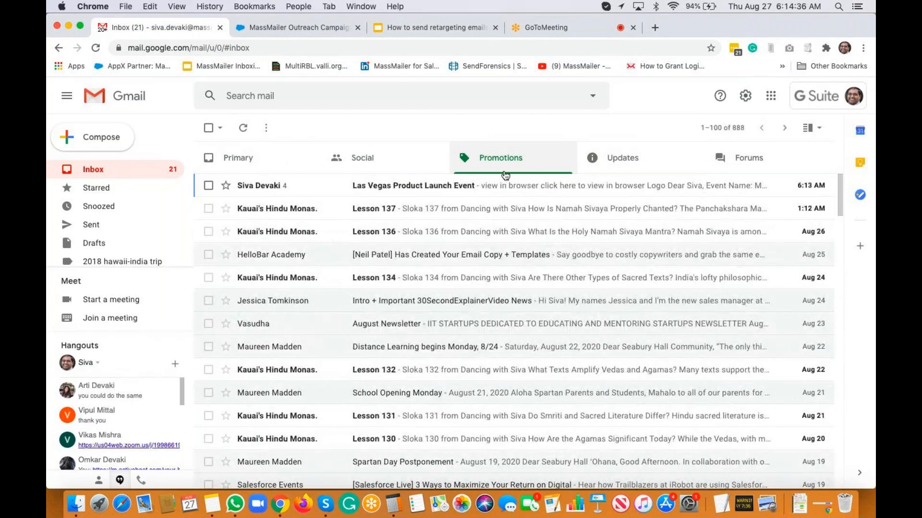
click(460, 187)
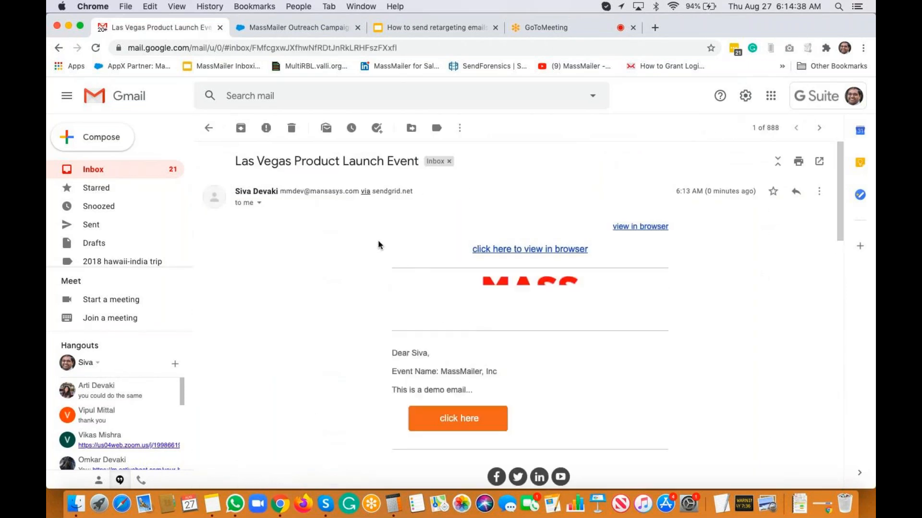
Step: Examine the personalized content of each message in the Las Vegas Product Launch Event conversation, then return to the inbox list
scroll(389, 211, down, 3)
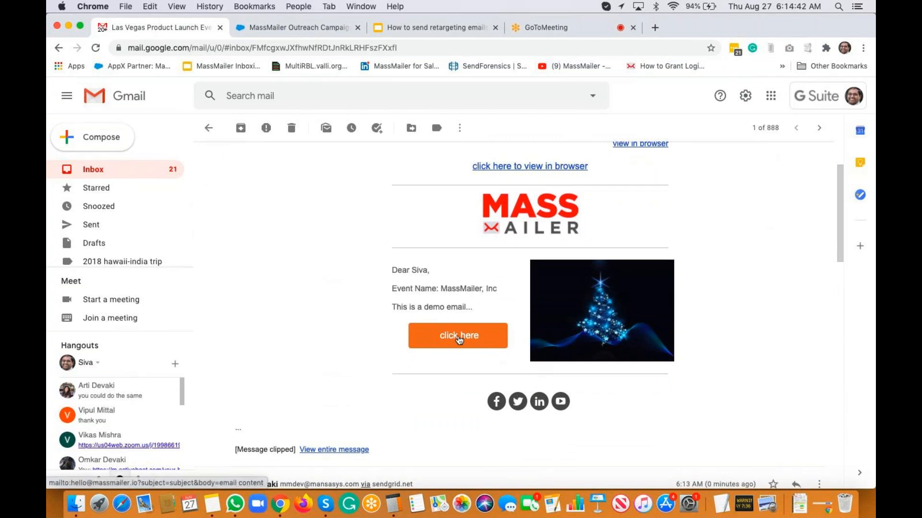
scroll(457, 339, down, 2)
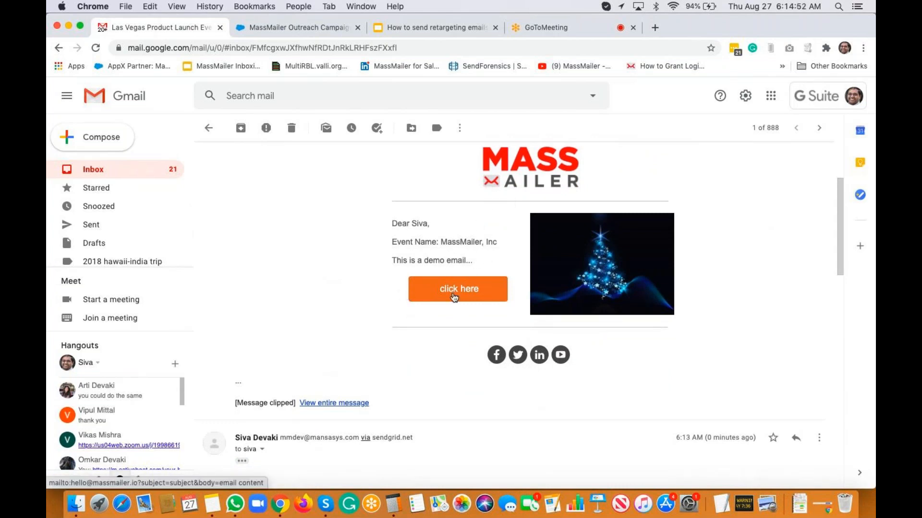
scroll(377, 251, down, 3)
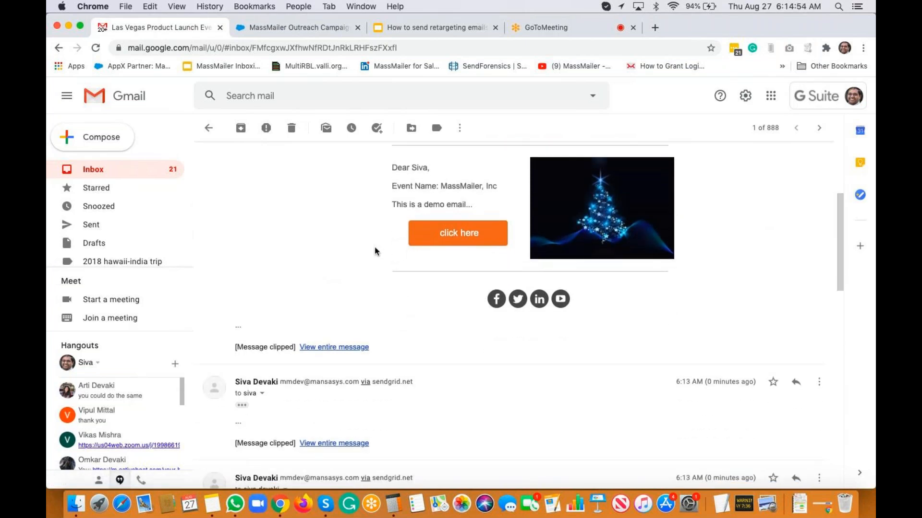
click(242, 405)
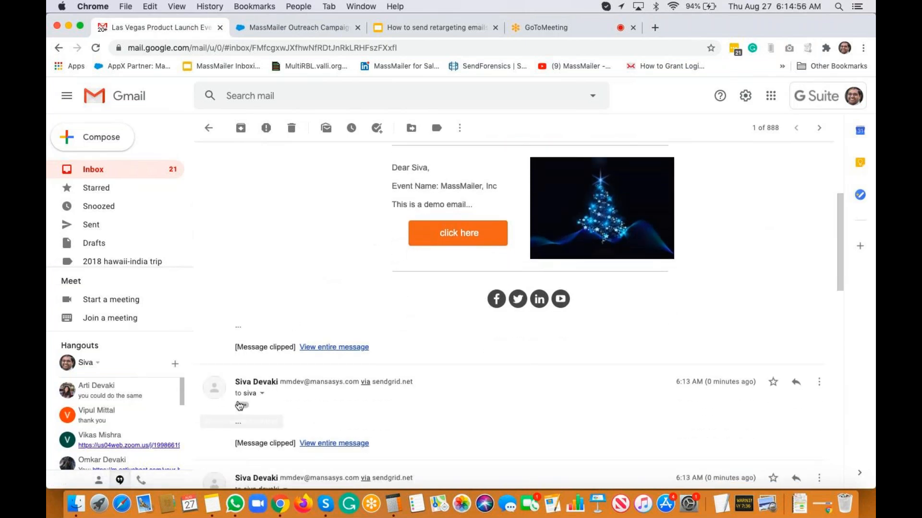
scroll(405, 395, down, 10)
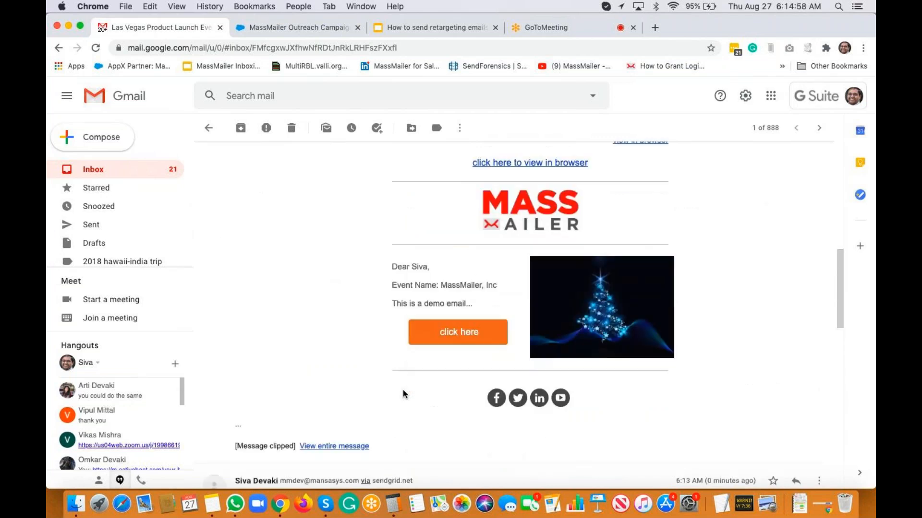
scroll(402, 390, down, 6)
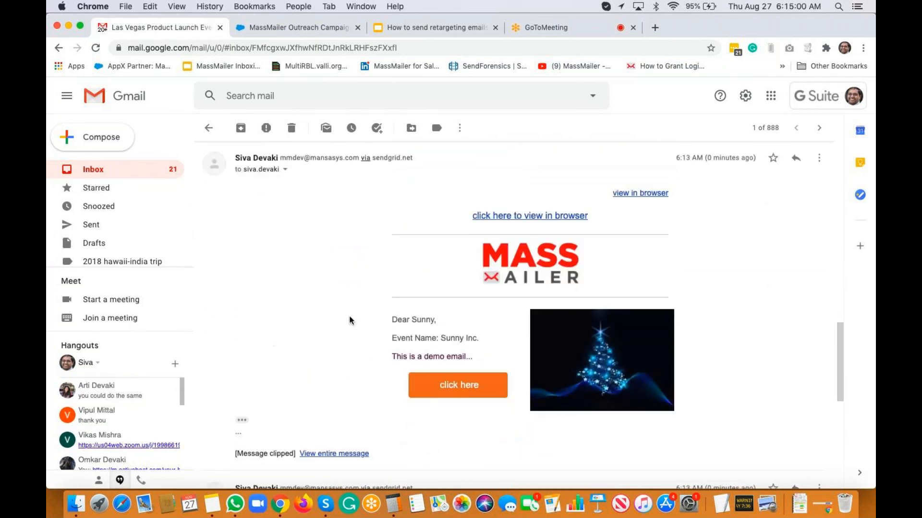
scroll(347, 315, down, 4)
scroll(354, 356, down, 5)
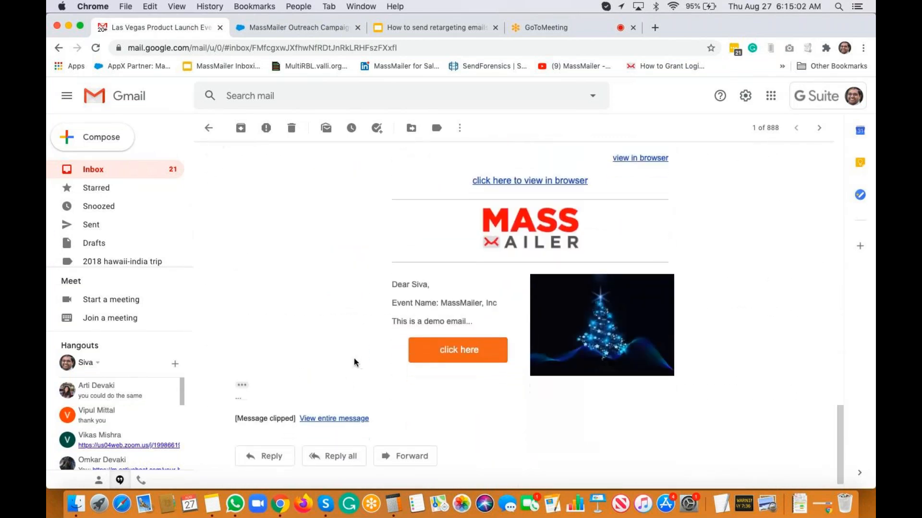
scroll(304, 334, down, 1)
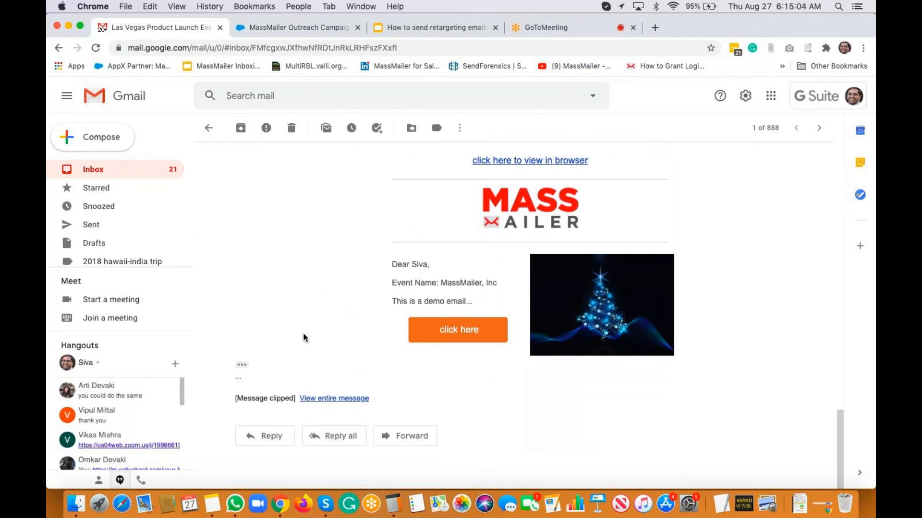
key(u)
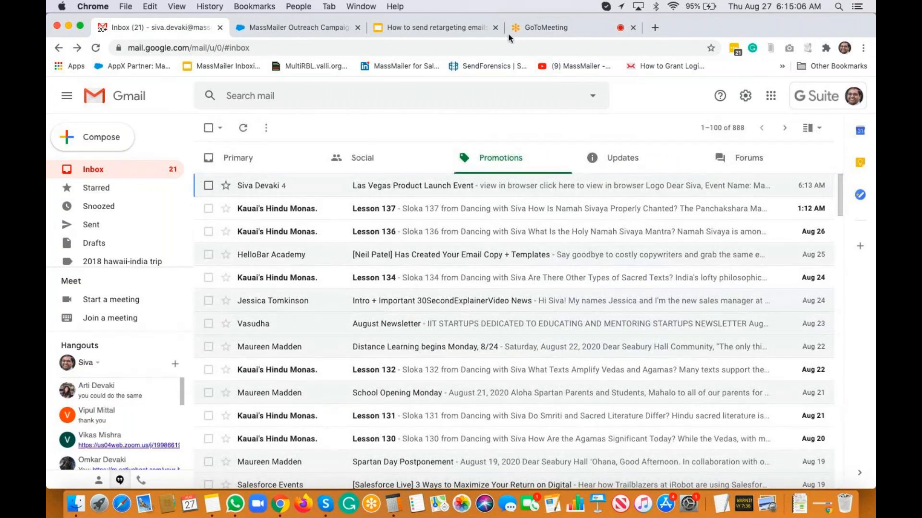
Step: Switch back to the MassMailer outreach campaign record, reload it and examine the Summary Results of its real-time statistics
click(602, 30)
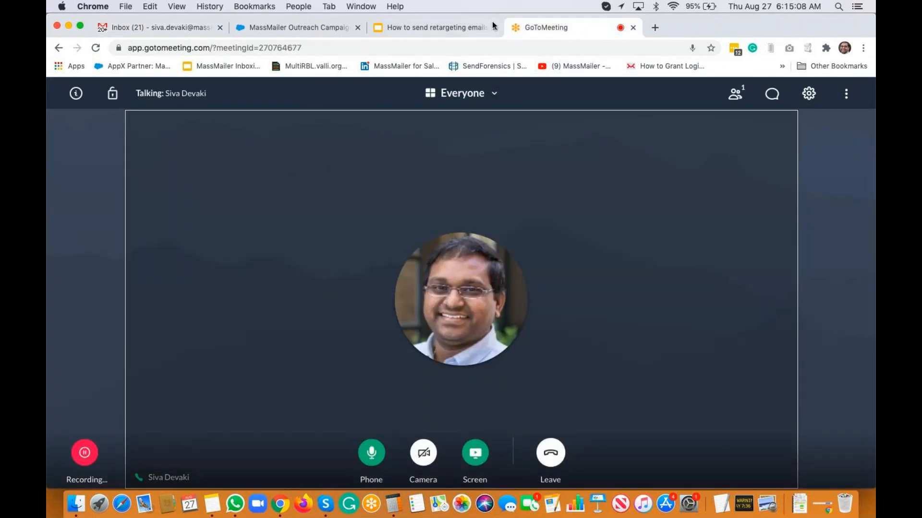
click(307, 27)
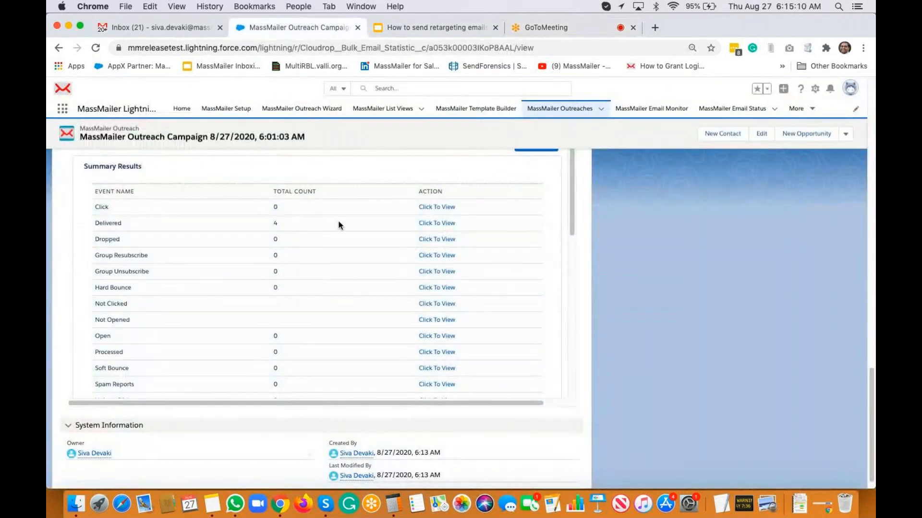
key(super+r)
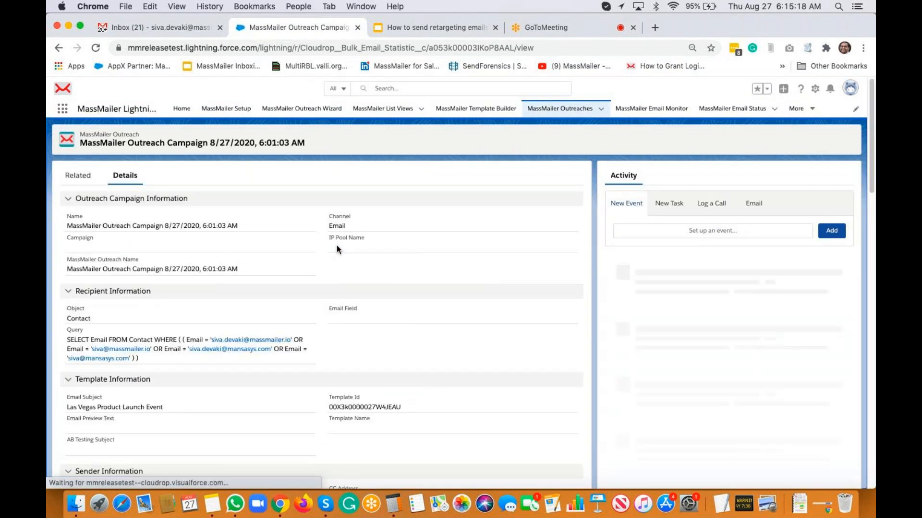
scroll(491, 319, down, 1)
scroll(489, 314, down, 4)
scroll(490, 314, down, 6)
scroll(489, 314, up, 6)
scroll(490, 313, down, 6)
scroll(490, 316, down, 10)
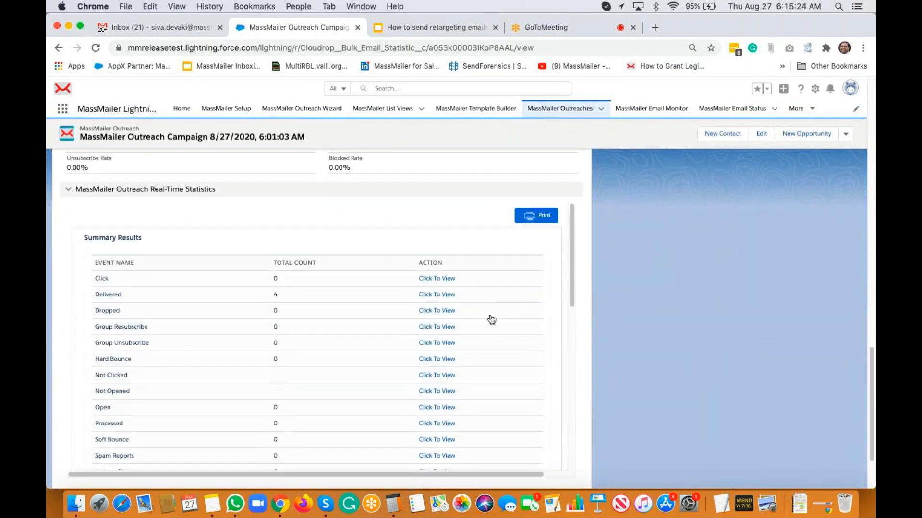
Step: Reload the outreach campaign record again and open the recipient list for the Delivered event from its real-time statistics
click(96, 49)
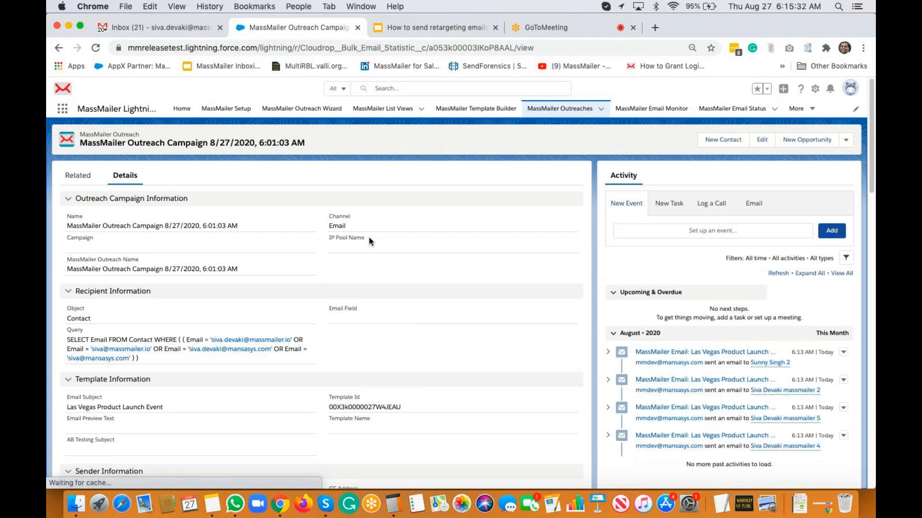
scroll(369, 237, down, 10)
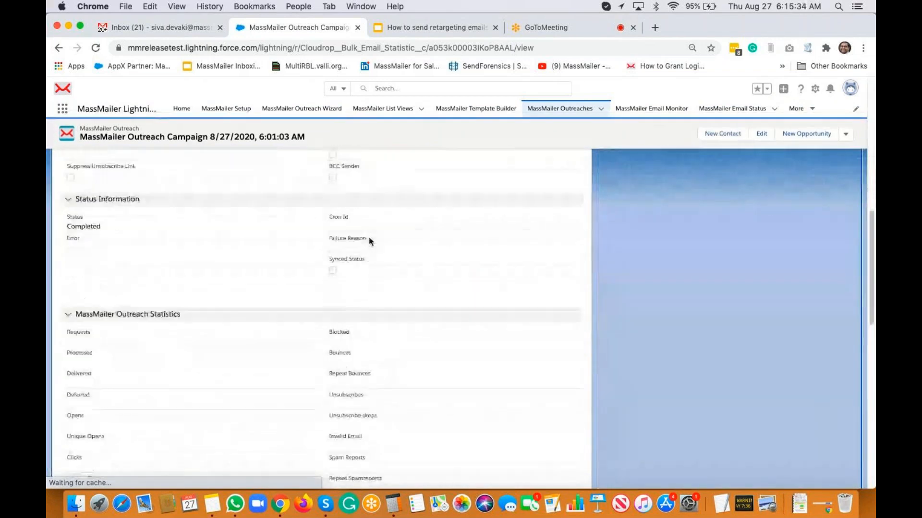
scroll(371, 242, down, 6)
scroll(369, 237, up, 8)
scroll(369, 237, down, 5)
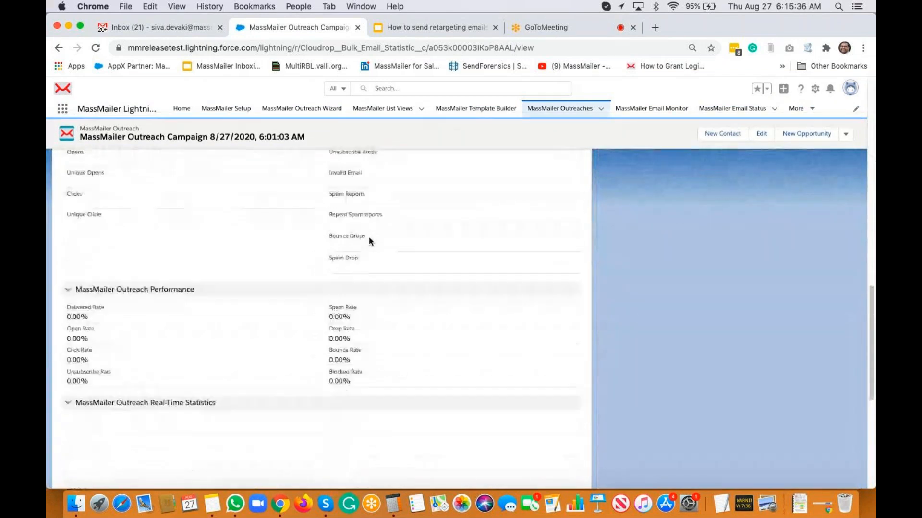
scroll(370, 242, down, 10)
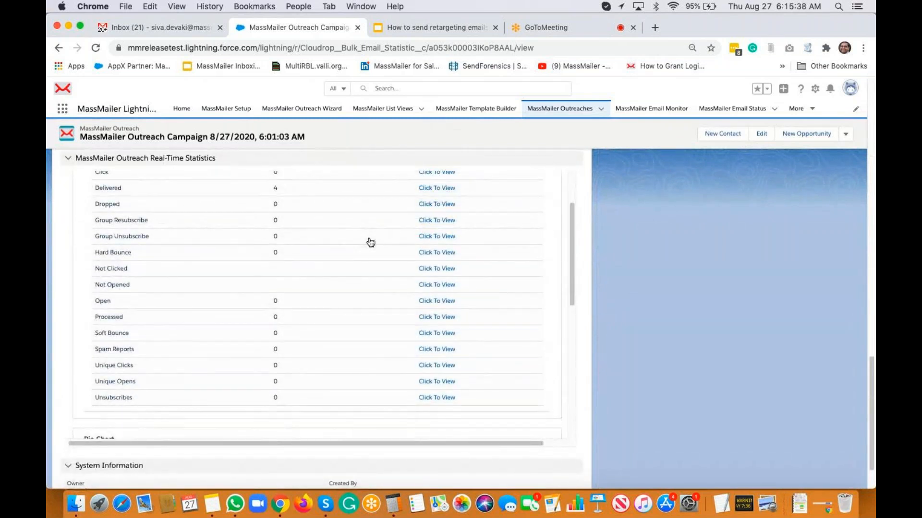
scroll(370, 243, up, 2)
scroll(159, 221, up, 2)
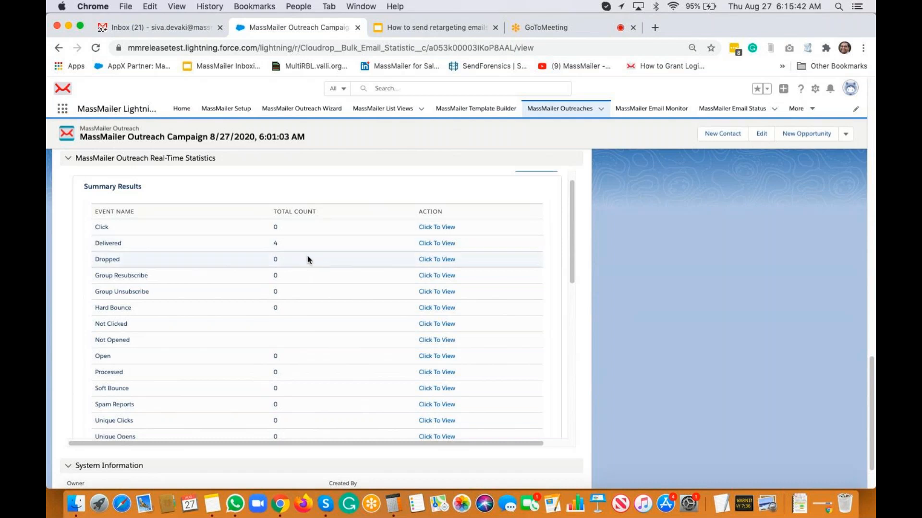
click(433, 244)
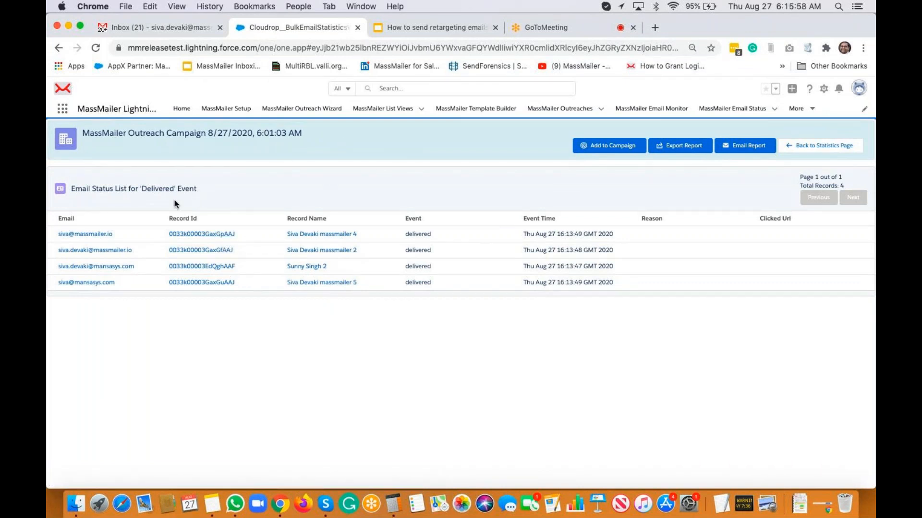
Step: Start adding the delivered recipients to a campaign and look through the existing campaigns without choosing one
click(608, 146)
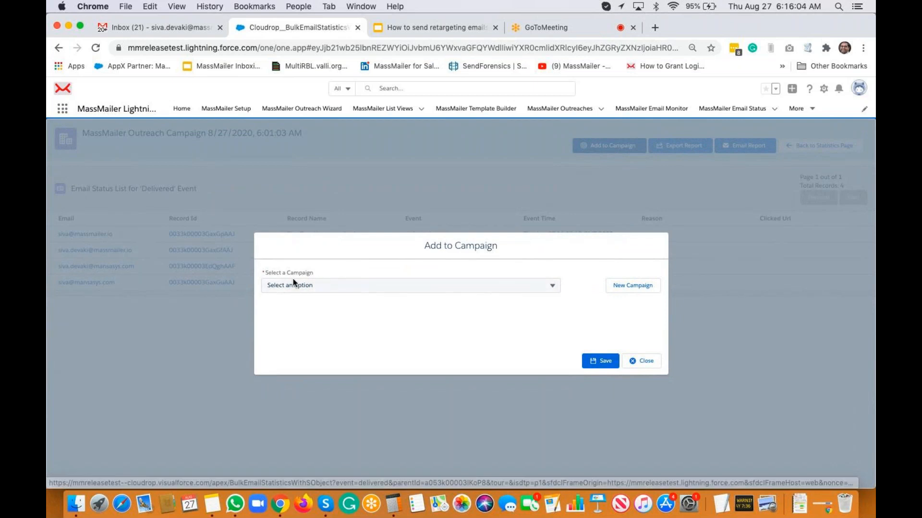
click(360, 286)
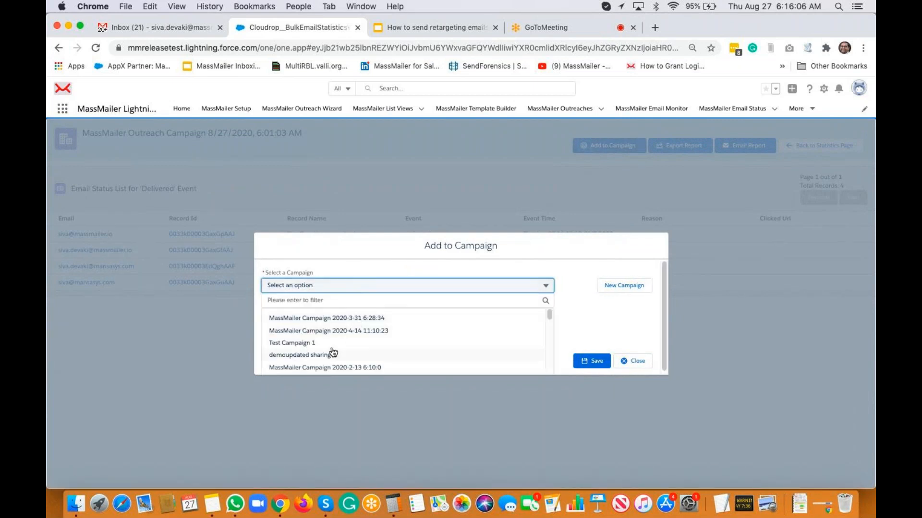
click(355, 272)
click(542, 287)
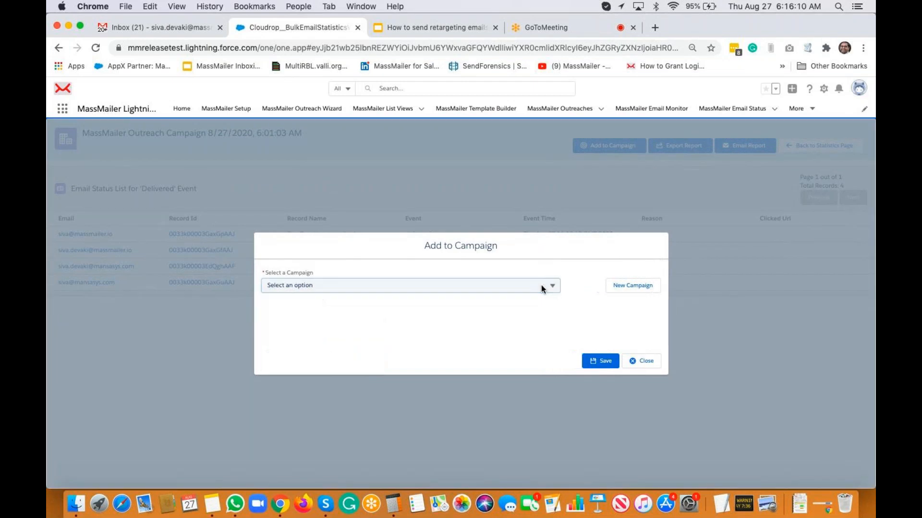
Step: Create a new campaign named "Retarget campaign1", save the delivered recipients to it and acknowledge the confirmation
click(627, 287)
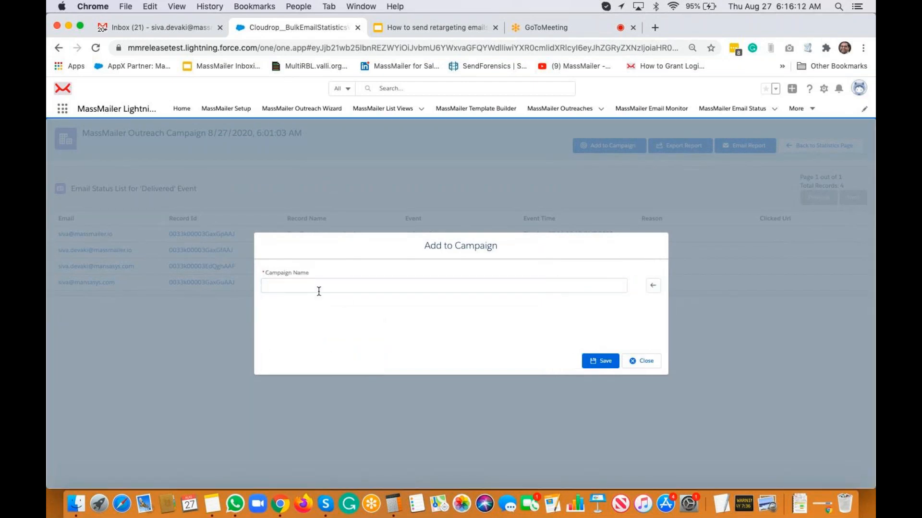
click(315, 285)
text(Re)
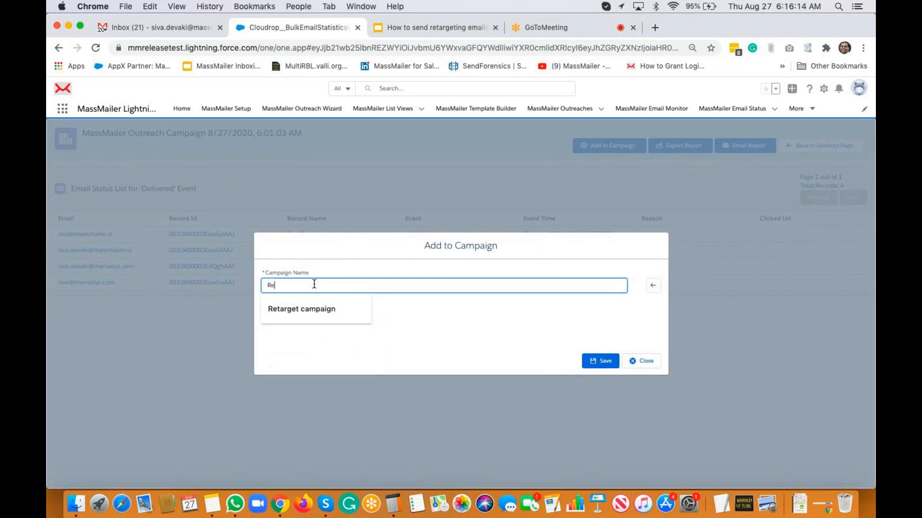
key(Down)
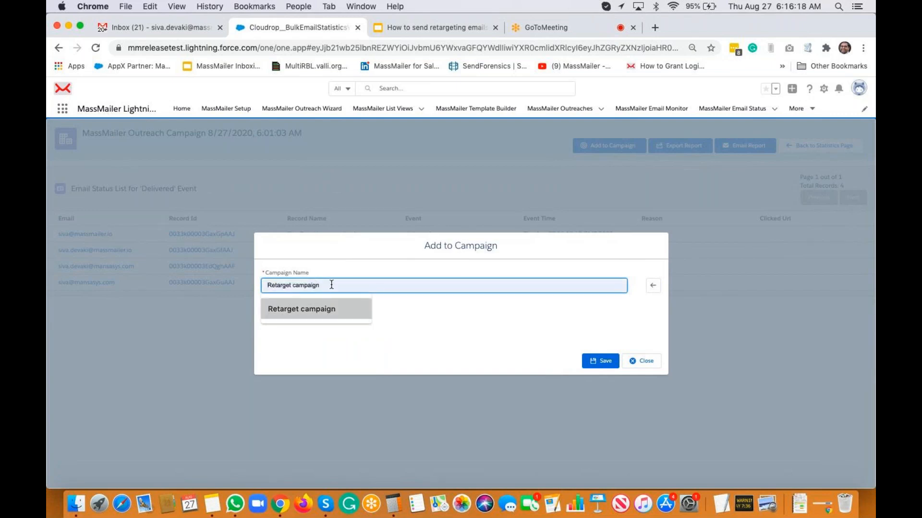
key(Return)
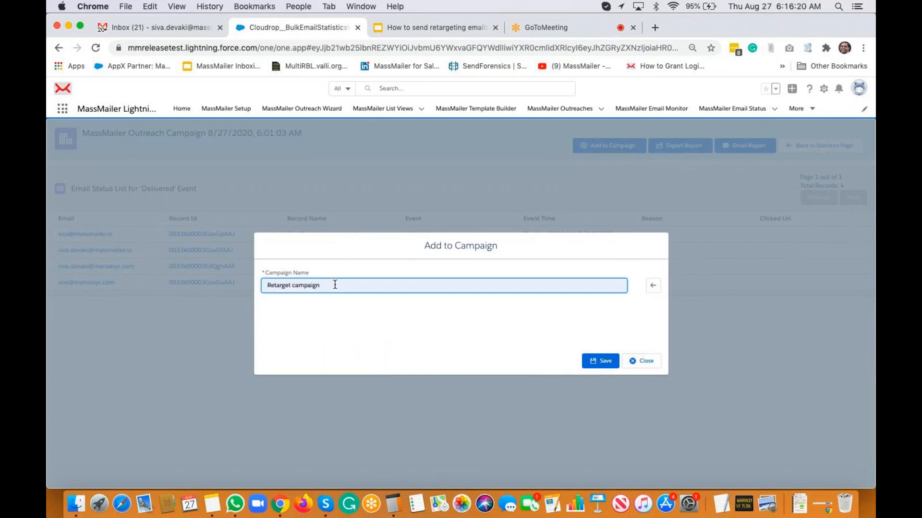
text(1)
click(345, 321)
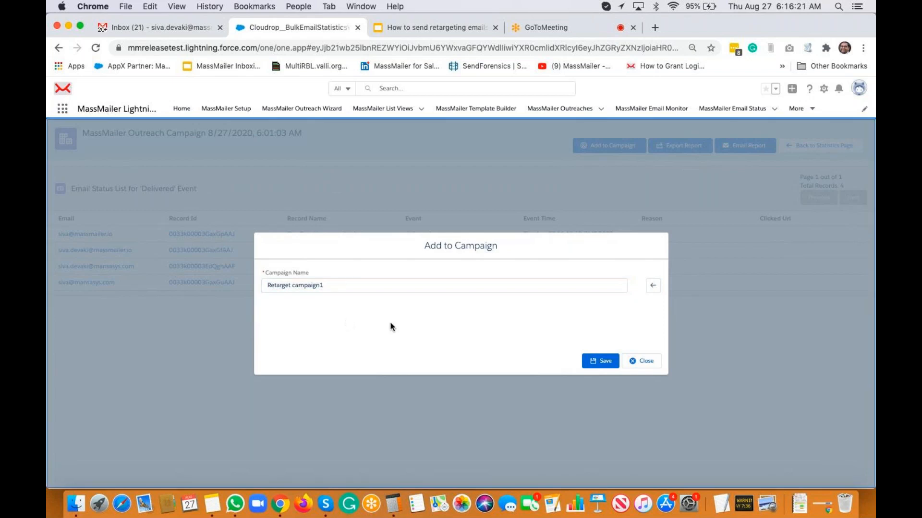
click(595, 361)
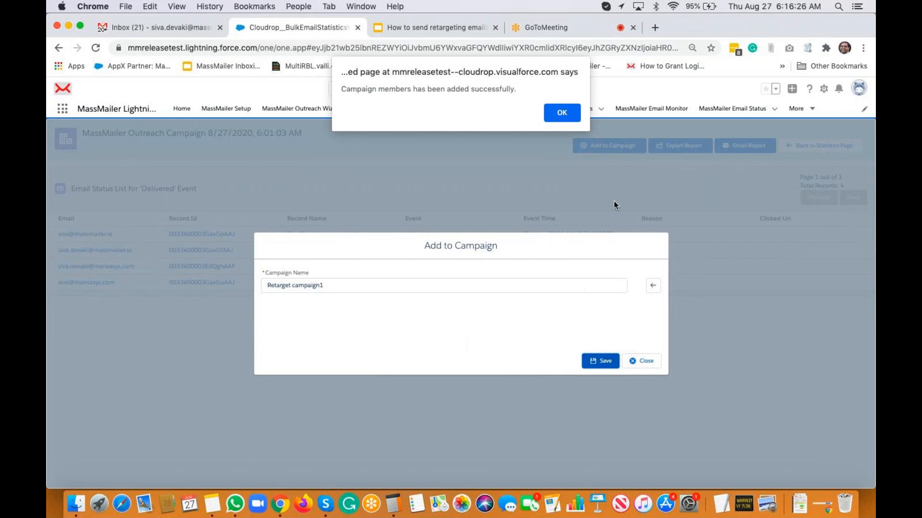
click(564, 118)
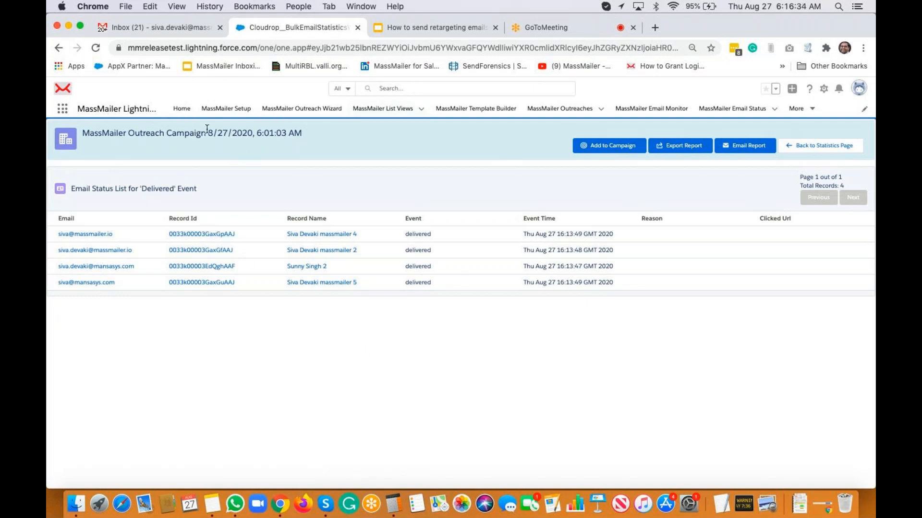
Step: Open the home page in a new browser tab, search for "ret" to open the Retarget campaign1 record, and check its campaign members
super+click(176, 110)
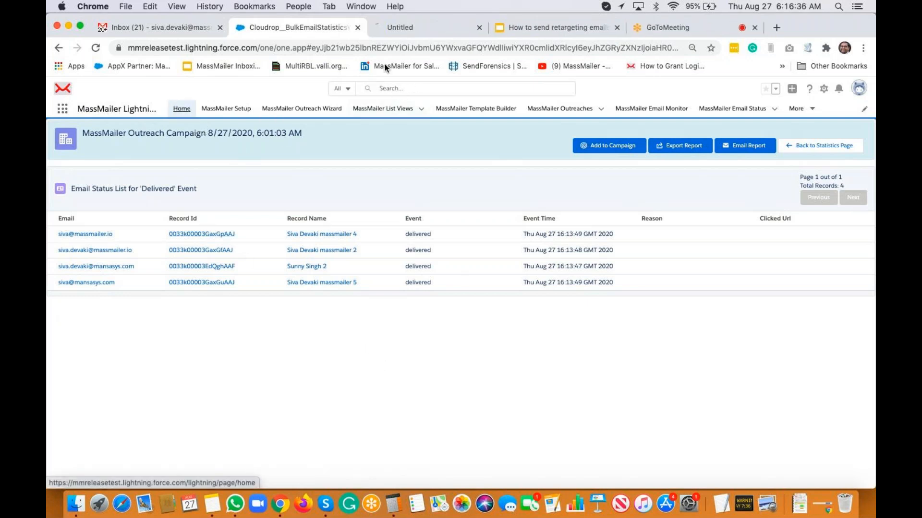
click(405, 28)
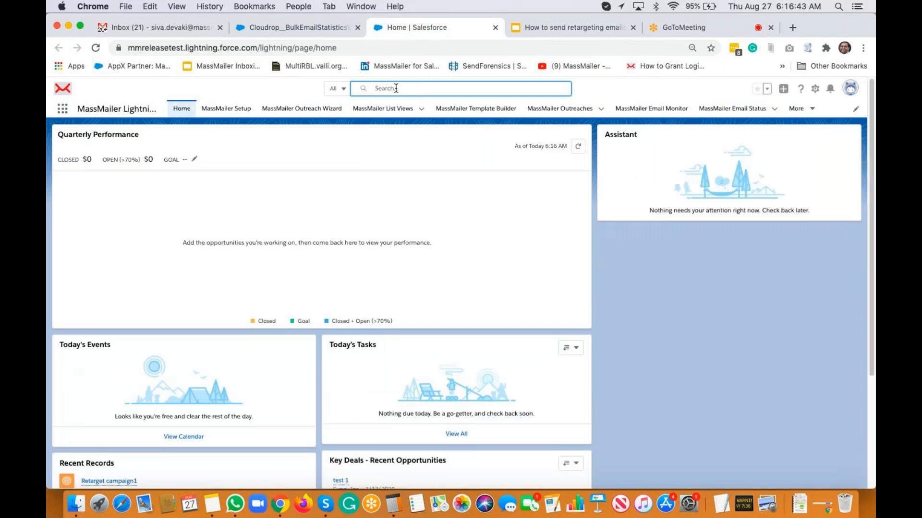
click(396, 88)
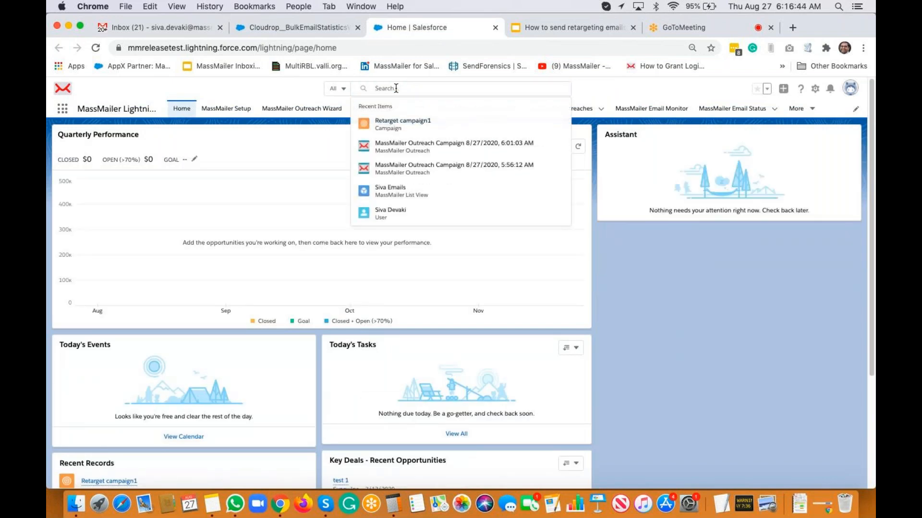
click(396, 88)
text(ret)
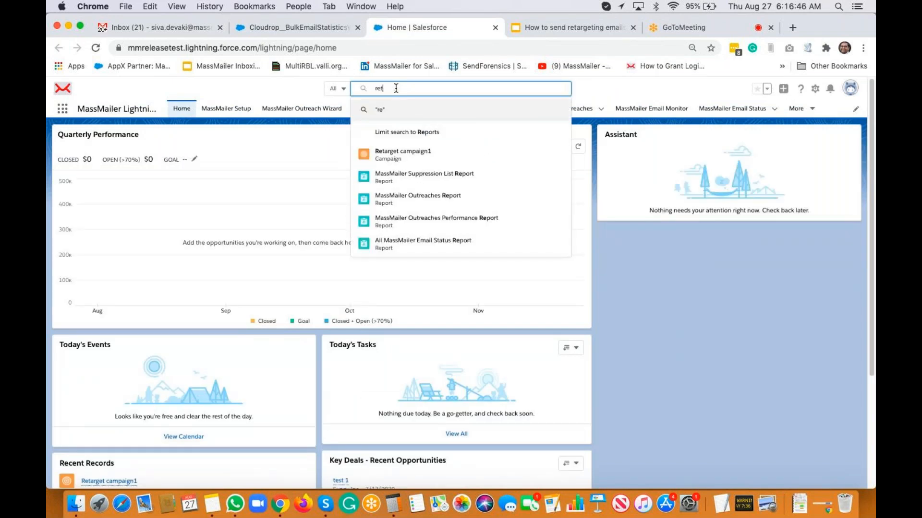
click(411, 132)
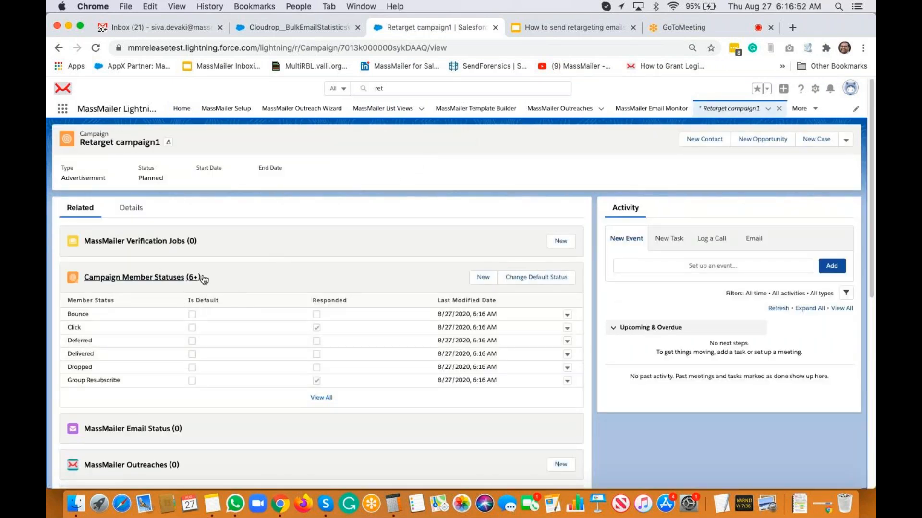
scroll(250, 335, down, 10)
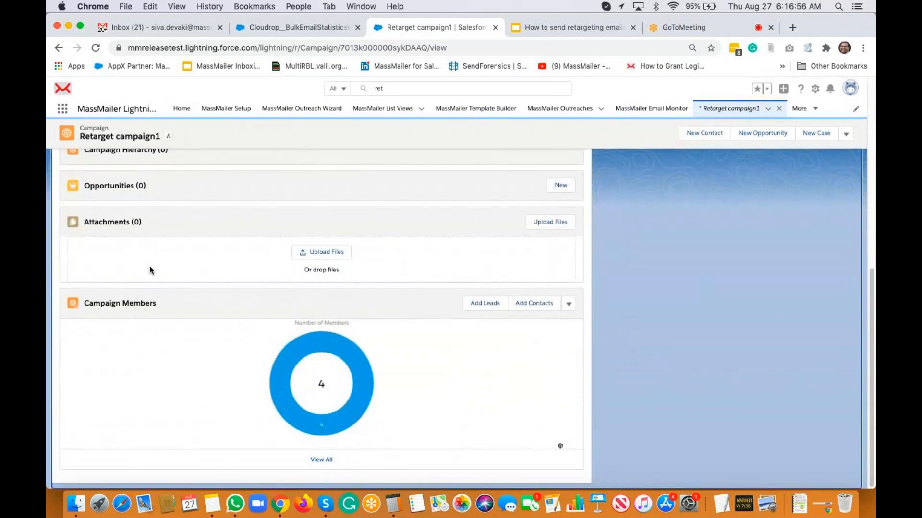
mouse_move(302, 342)
scroll(491, 369, up, 5)
scroll(492, 369, up, 3)
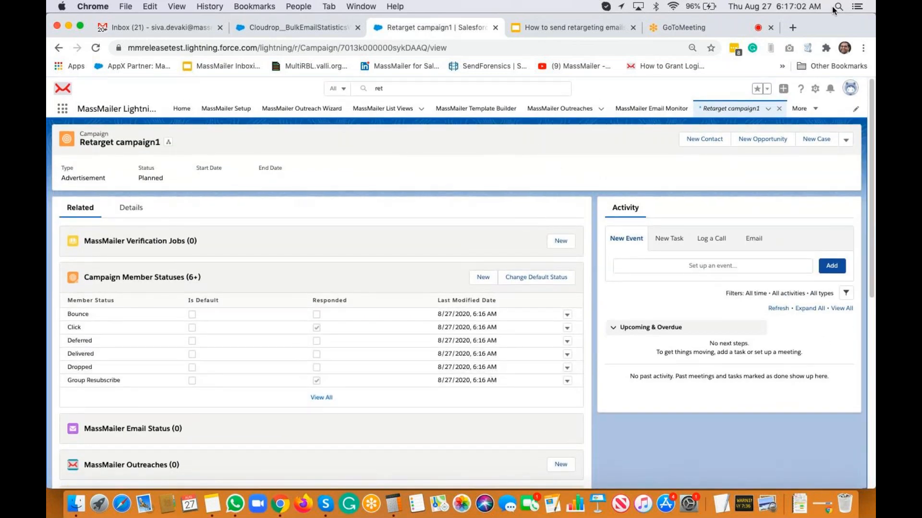
Step: Start a Send Via MassMailer outreach from Retarget campaign1, keeping the proposed name and Email channel, and advance to Target Audience
click(847, 141)
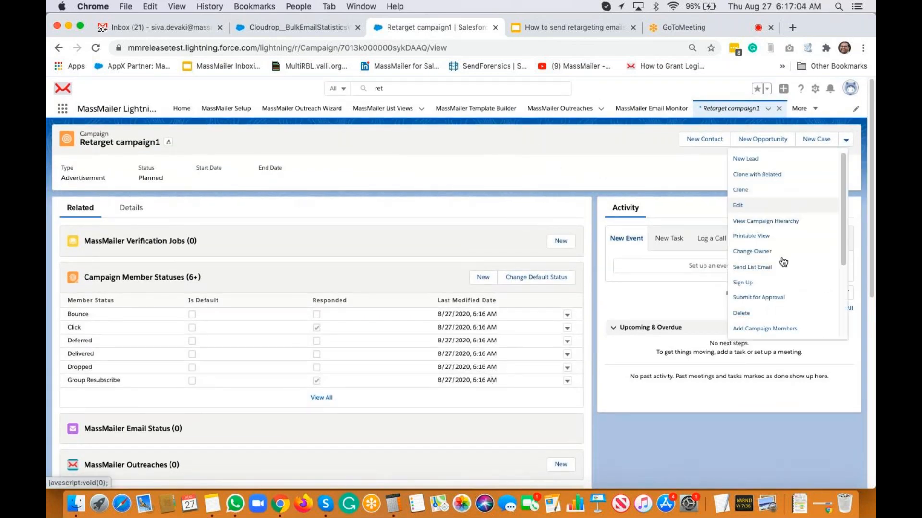
scroll(776, 235, down, 3)
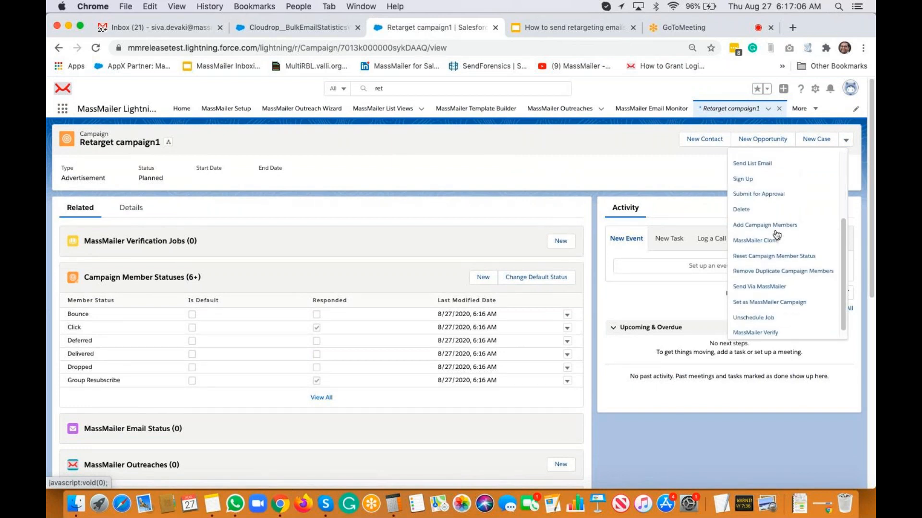
click(777, 282)
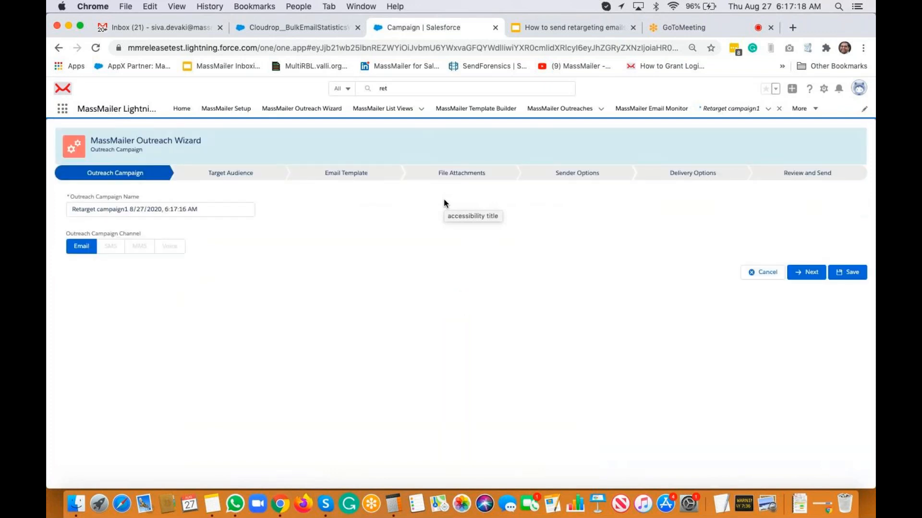
click(808, 275)
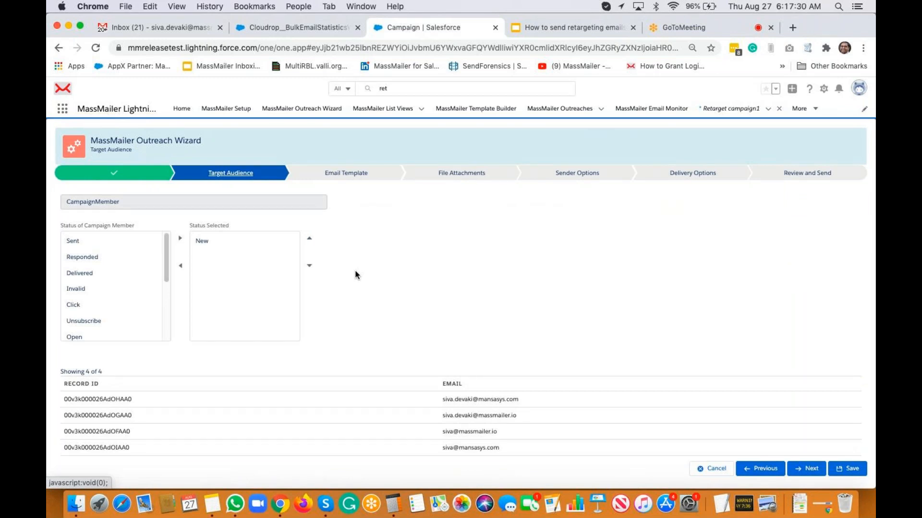
Step: Return to the original MassMailer outreach campaign's real-time statistics and open the recipient list for the Not Clicked event
click(298, 27)
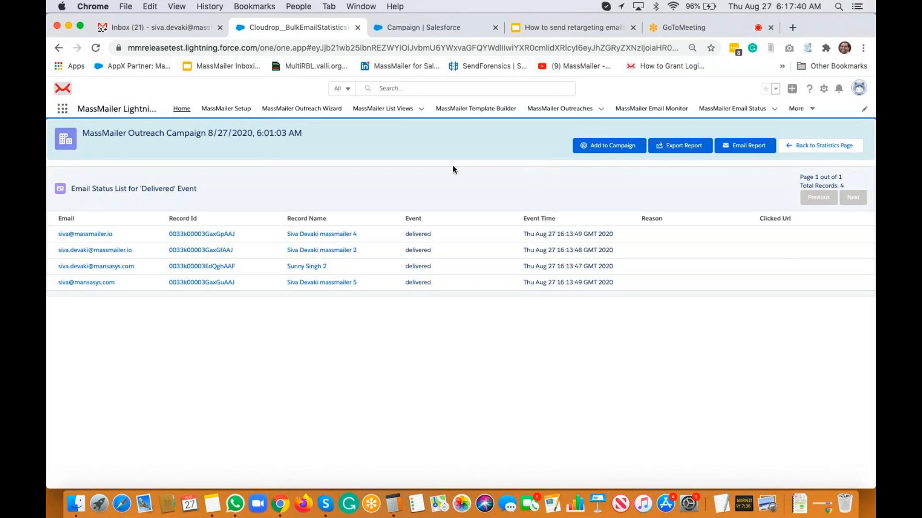
click(813, 146)
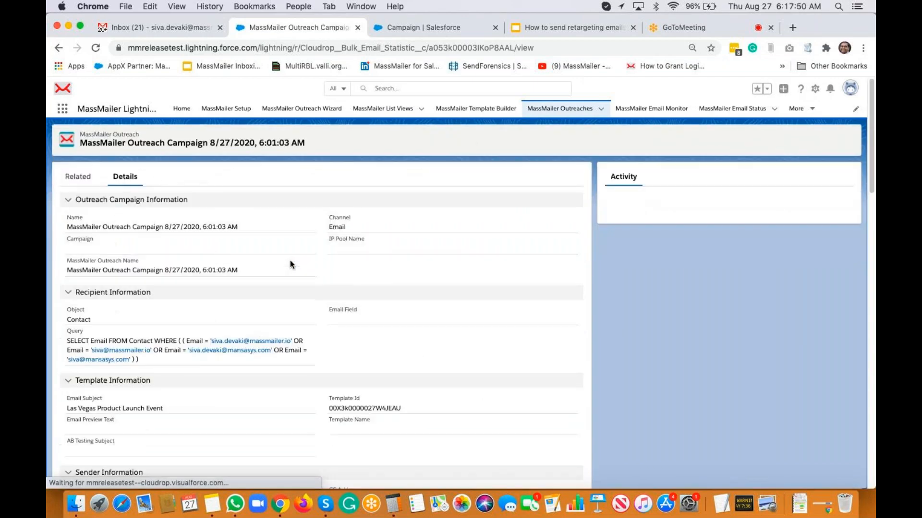
scroll(290, 264, down, 20)
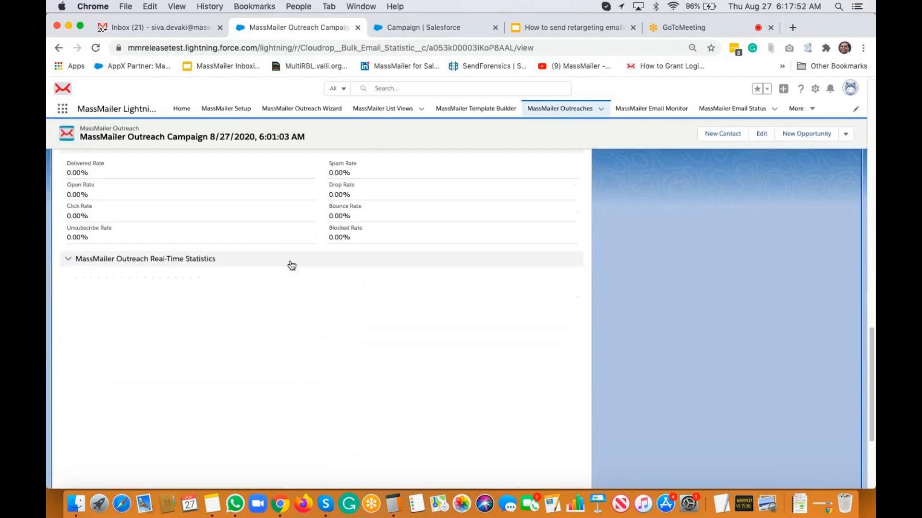
scroll(292, 266, up, 20)
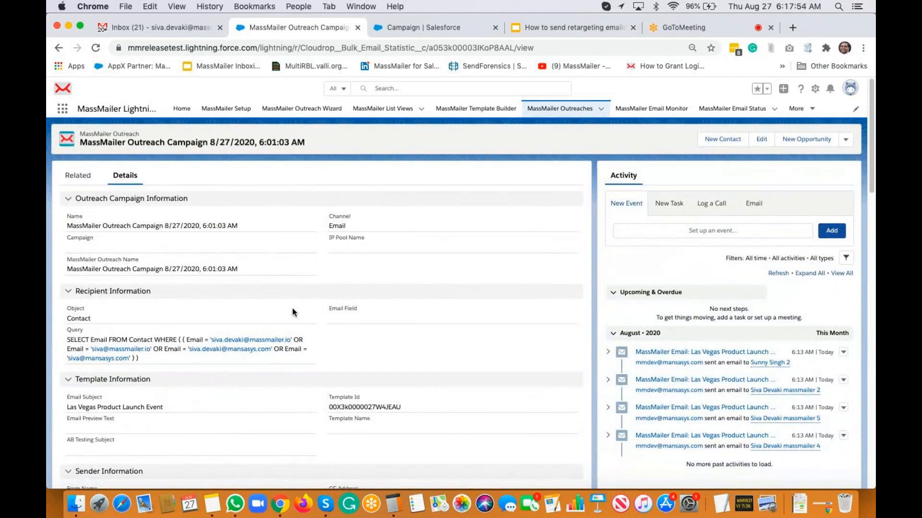
scroll(294, 312, down, 20)
scroll(294, 313, up, 2)
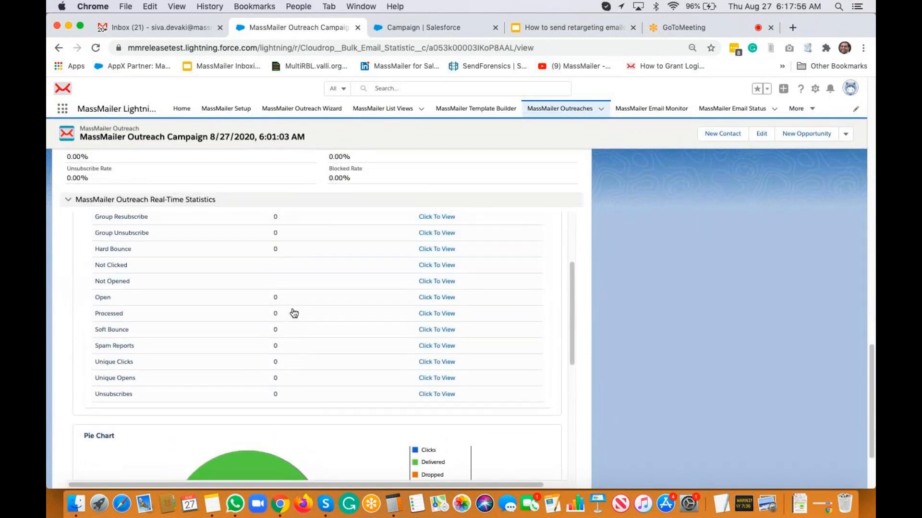
scroll(293, 313, up, 3)
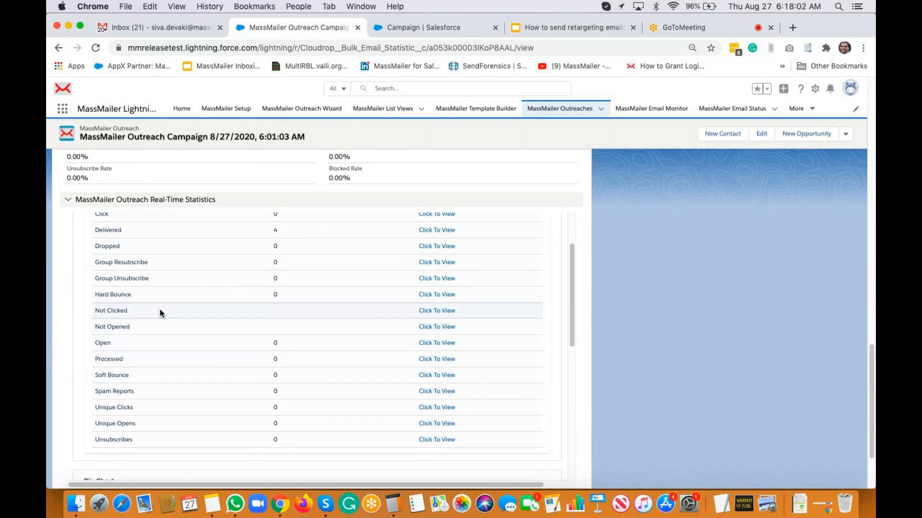
click(445, 312)
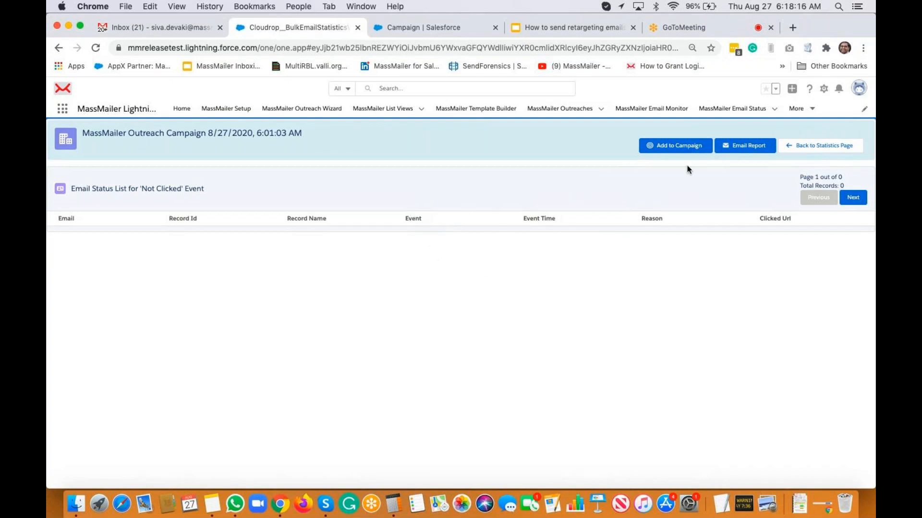
Step: Return to the outreach campaign record, clone it, and advance the copy through Target Audience to the Email Template stage
click(823, 147)
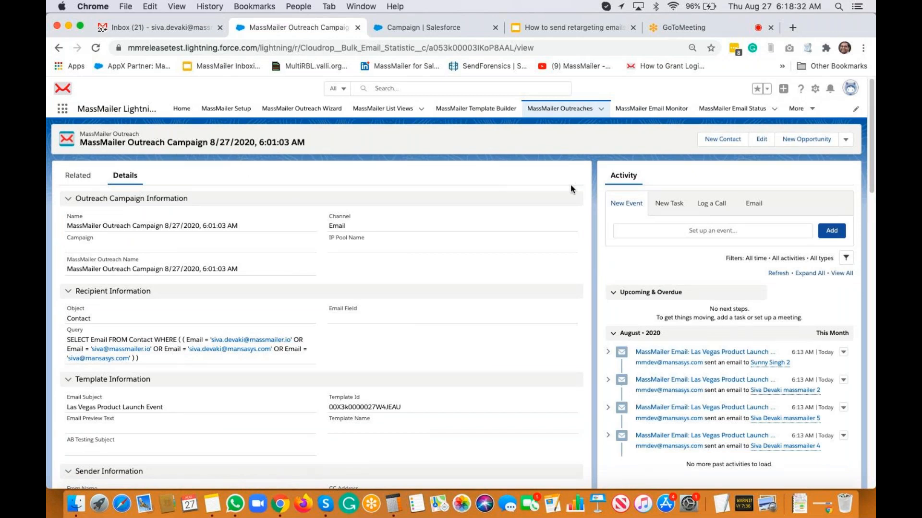
click(850, 142)
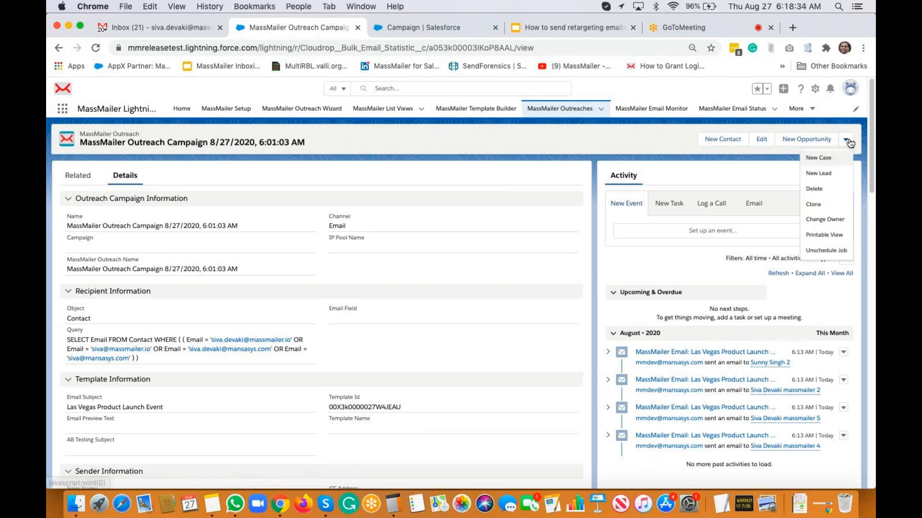
click(821, 207)
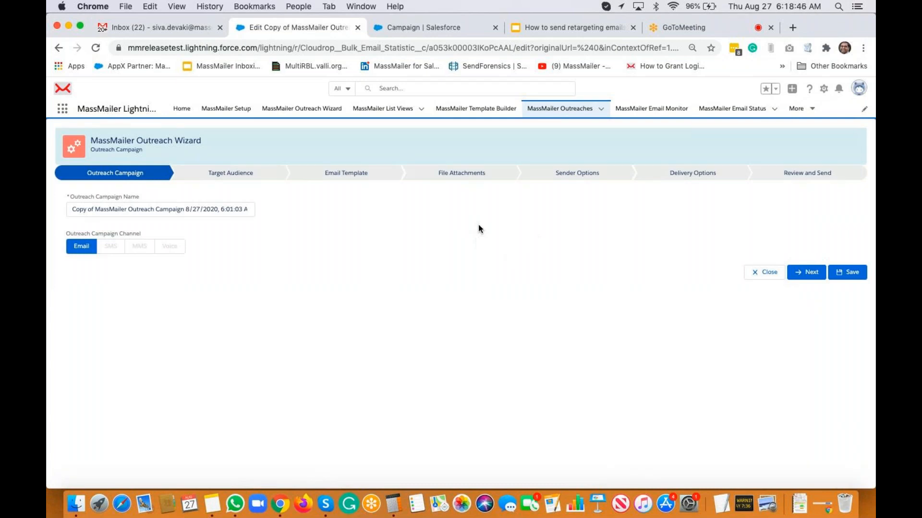
click(805, 273)
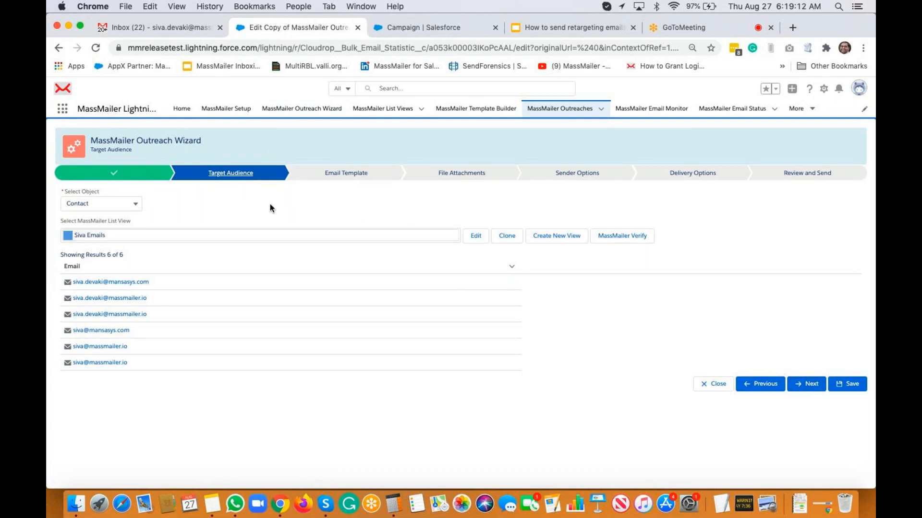
click(812, 386)
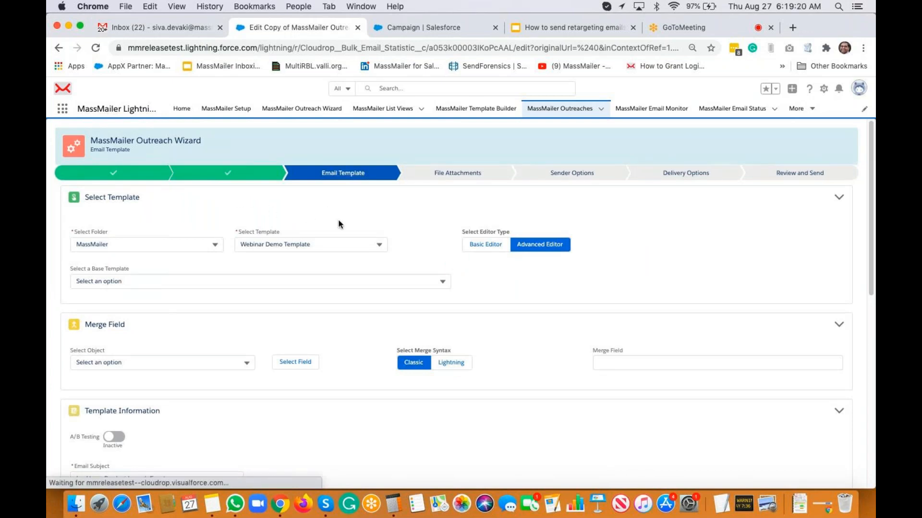
Step: Switch back to the Retarget campaign1 outreach, advance to Email Template, and select Webinar Demo Template from the MassMailer folder
click(410, 30)
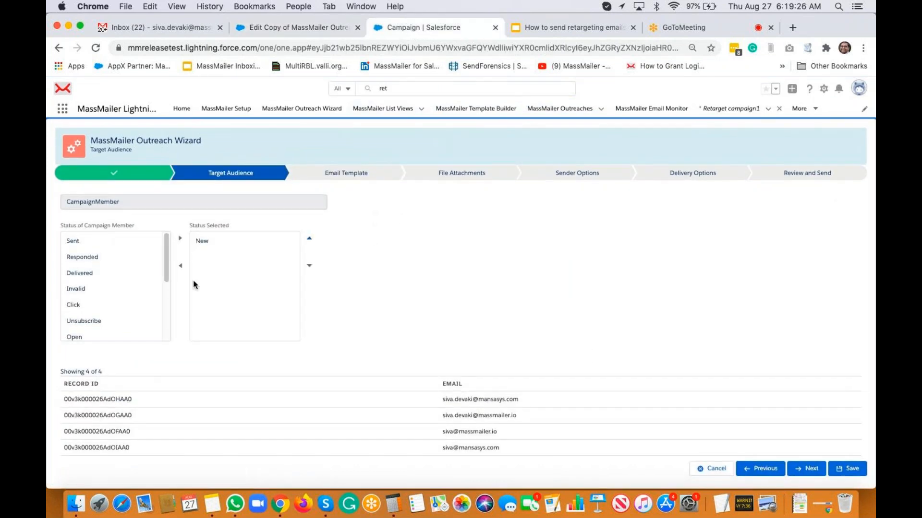
click(808, 469)
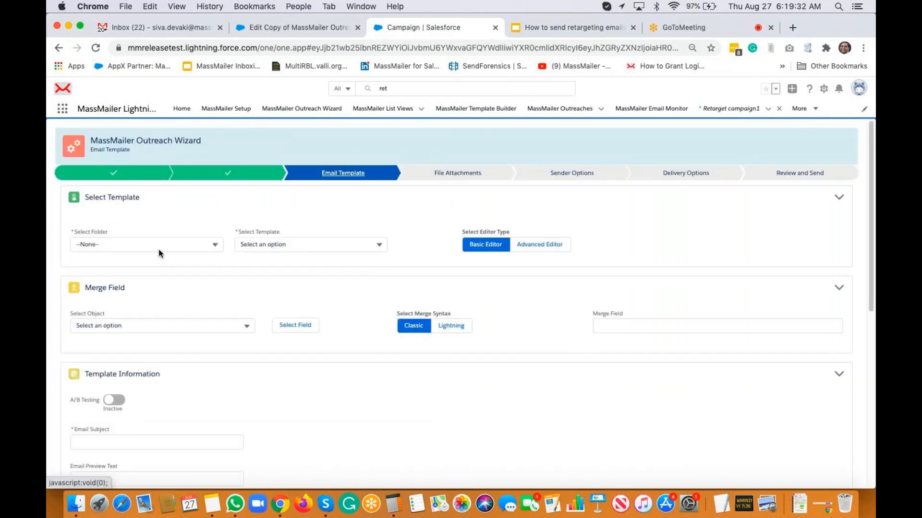
click(158, 249)
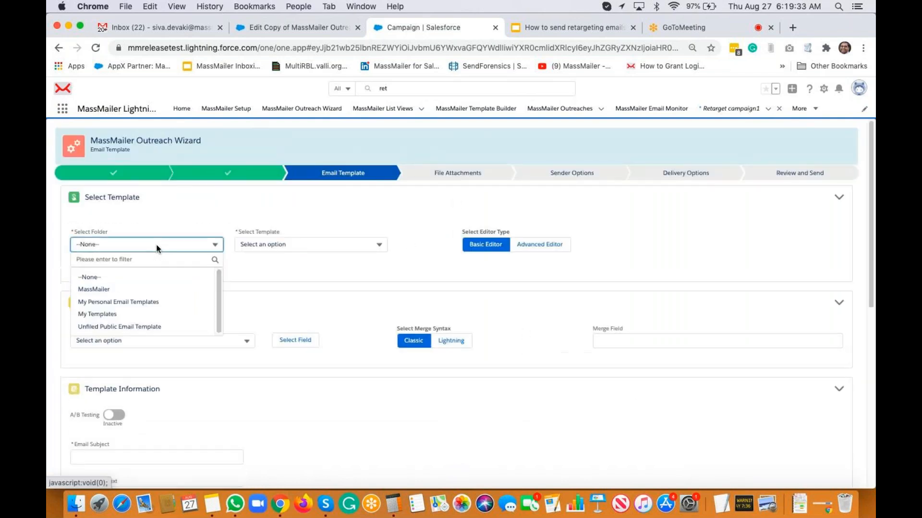
click(141, 289)
click(291, 245)
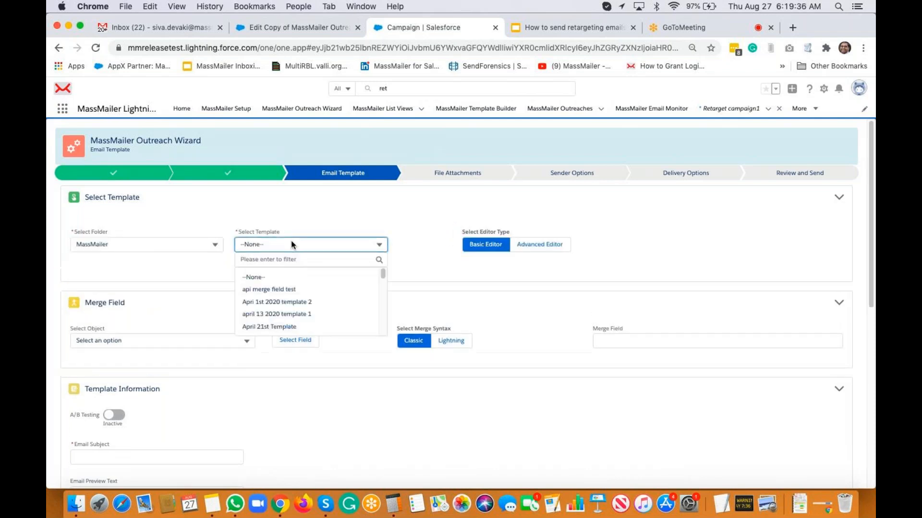
click(295, 255)
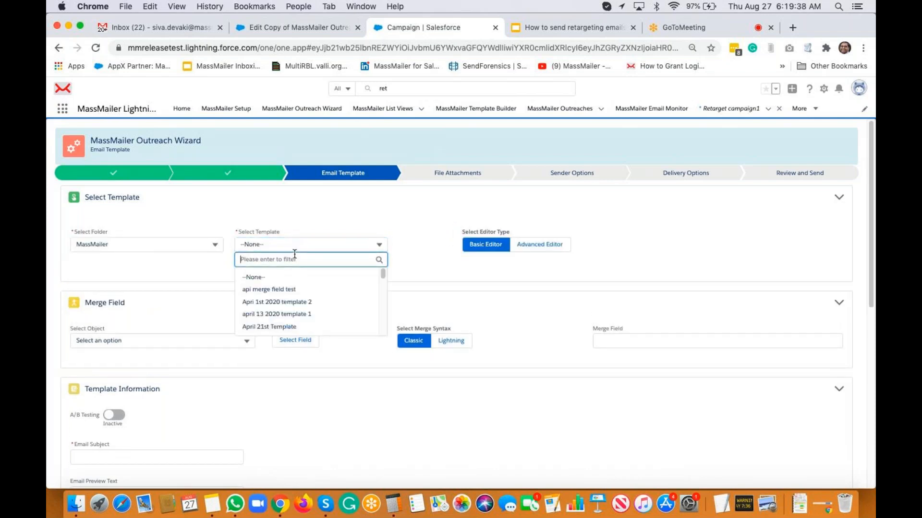
text(webin)
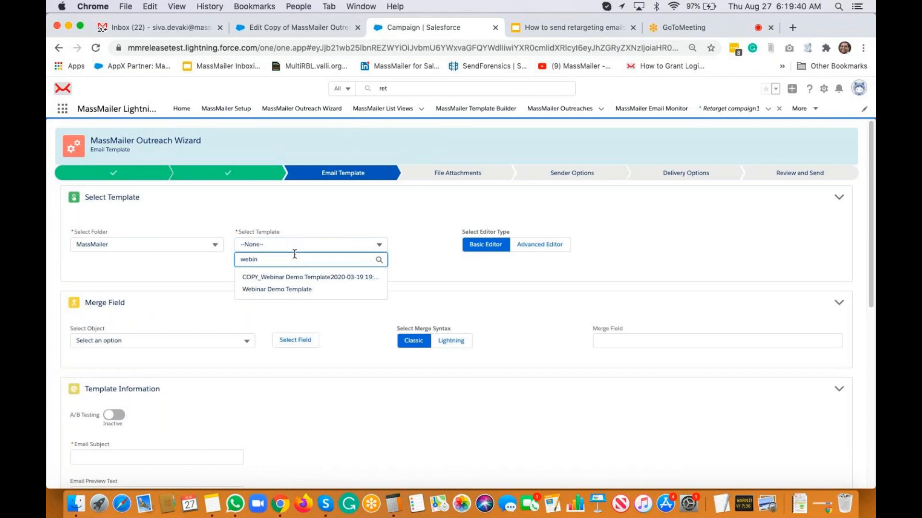
click(305, 288)
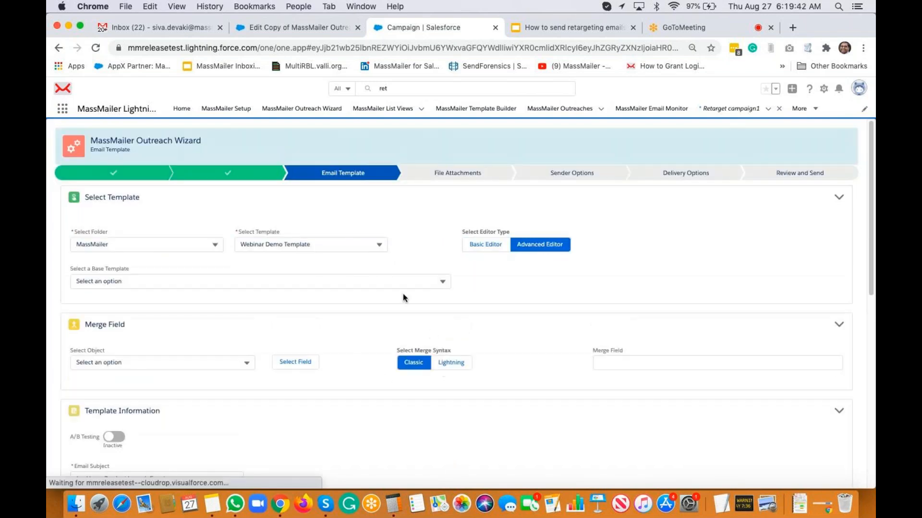
Step: Extend the email subject to read "Las Vegas Product Launch Event Campaign"
scroll(498, 294, down, 5)
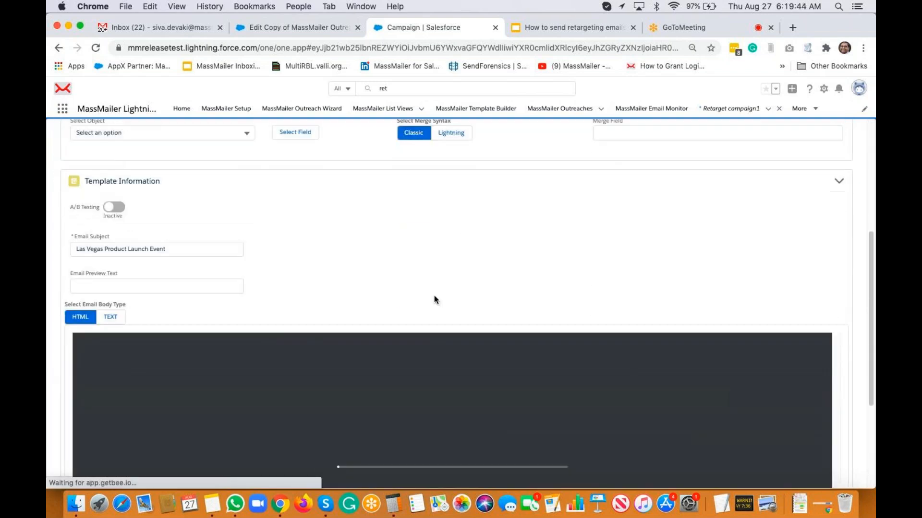
click(186, 247)
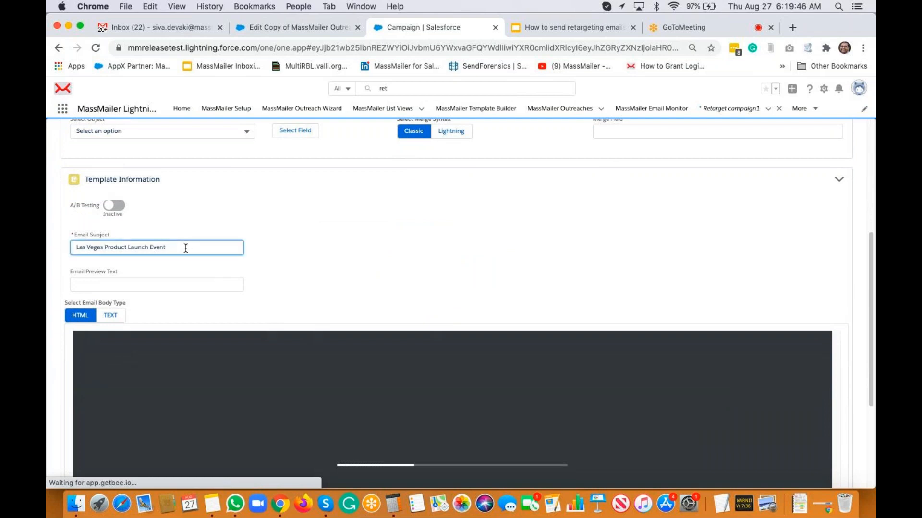
text(Ca)
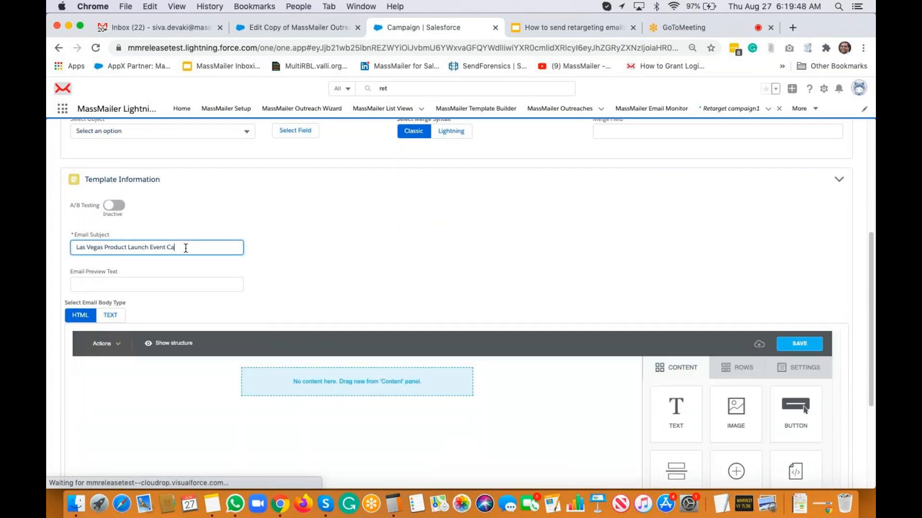
text(mp)
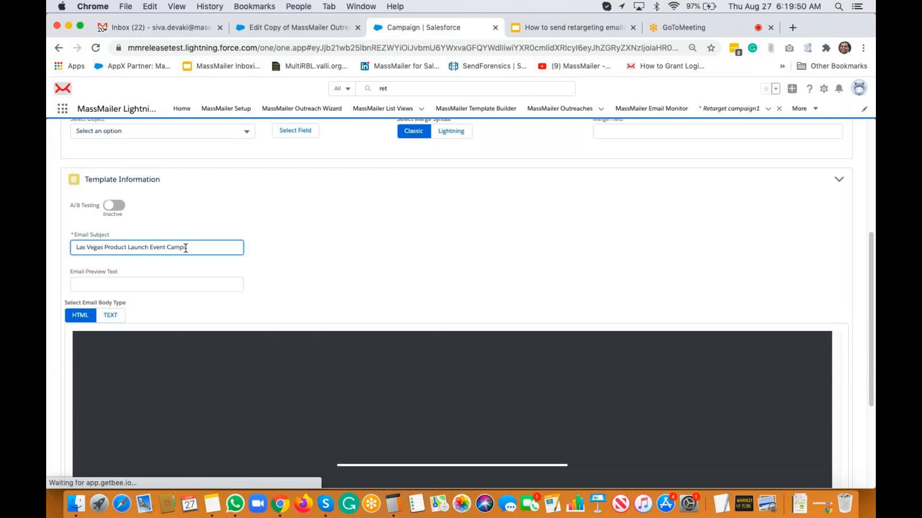
text(aign)
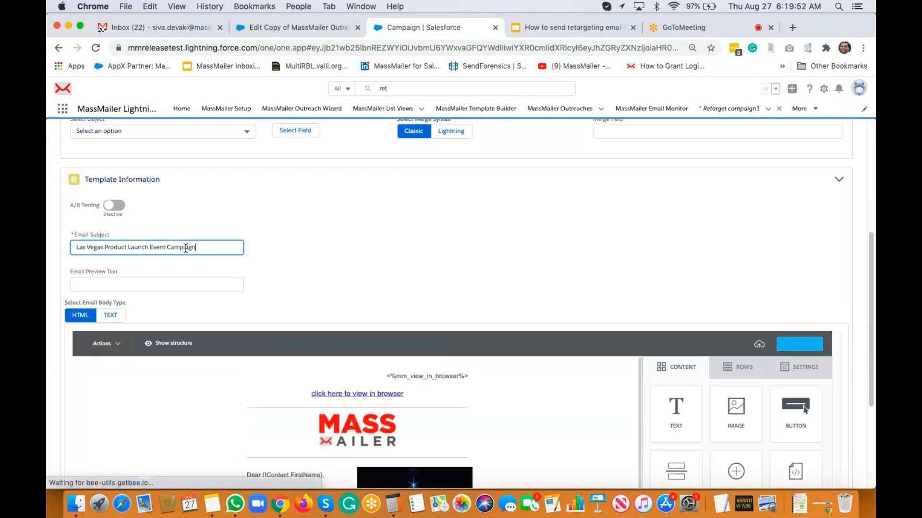
Step: Set the merge field object to Campaign Member for the outreach's email template
click(417, 318)
scroll(417, 317, down, 1)
scroll(405, 327, down, 2)
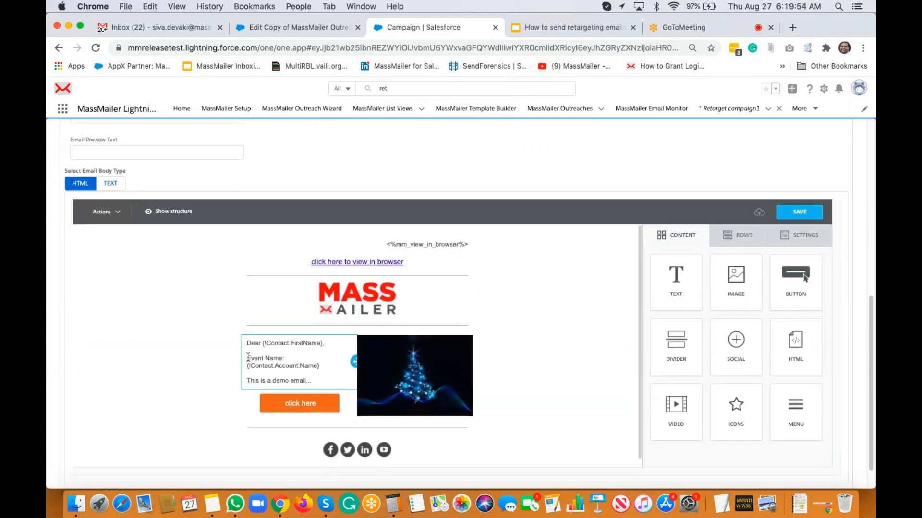
scroll(286, 350, up, 2)
scroll(173, 243, up, 3)
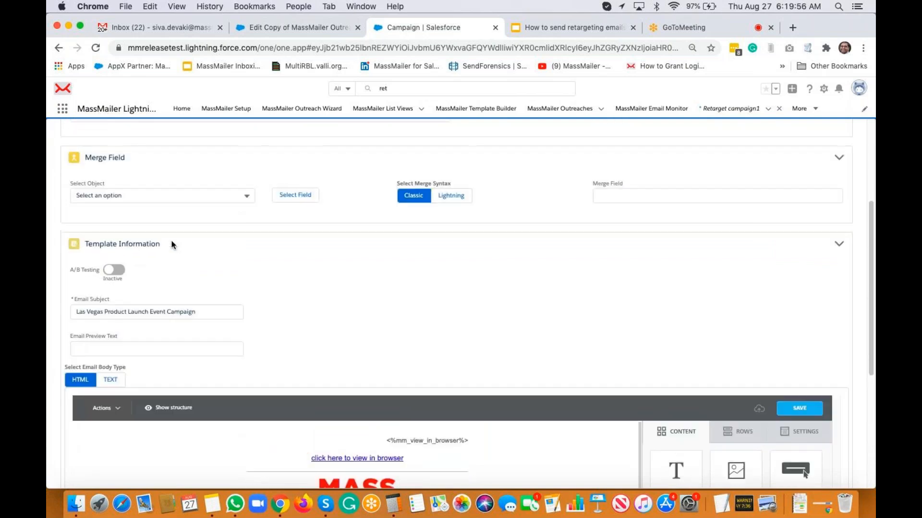
click(152, 214)
click(117, 260)
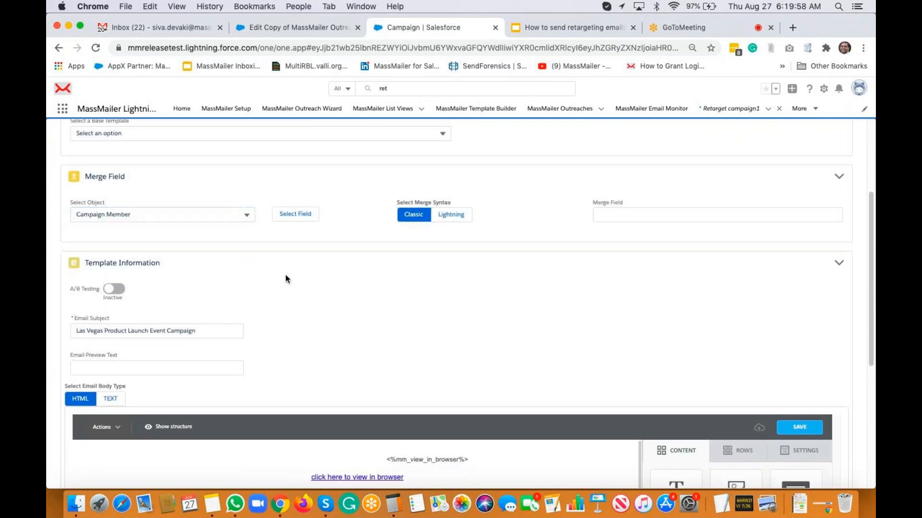
Step: Generate a Classic merge field for the Campaign Member's First Name
click(304, 217)
click(150, 215)
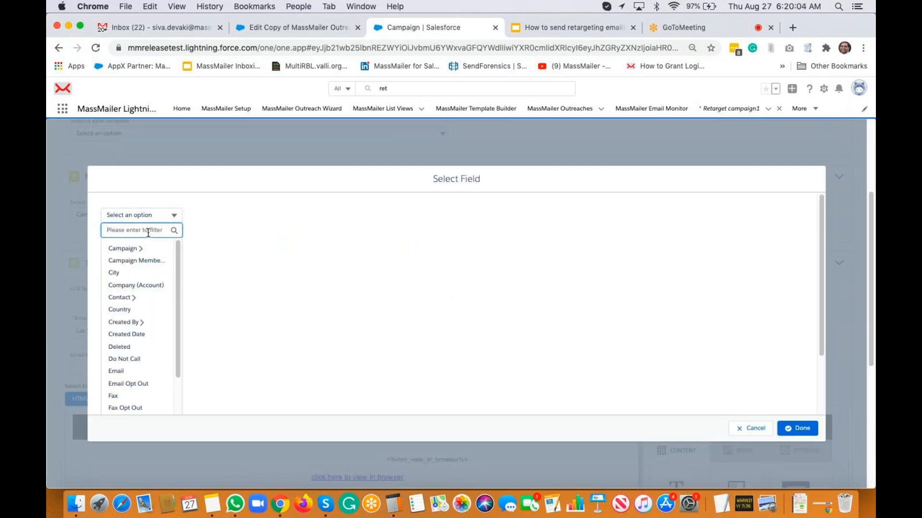
text(fir)
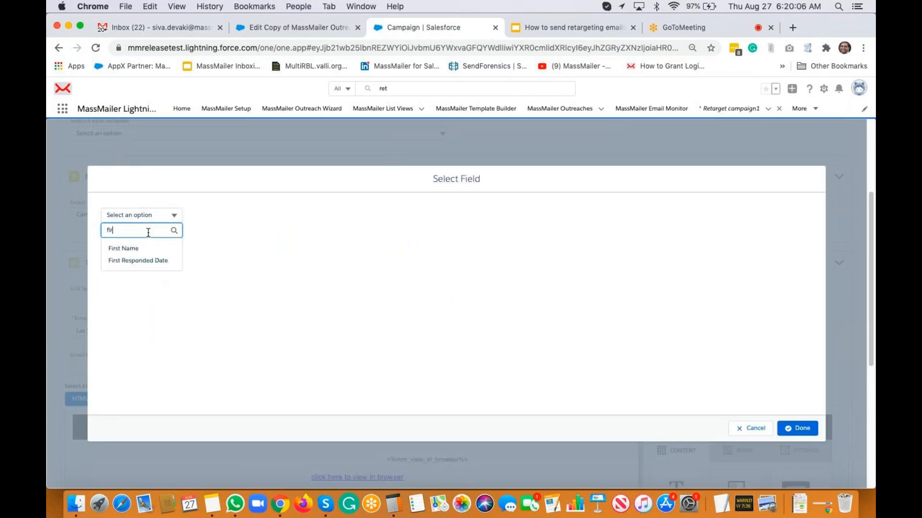
click(158, 248)
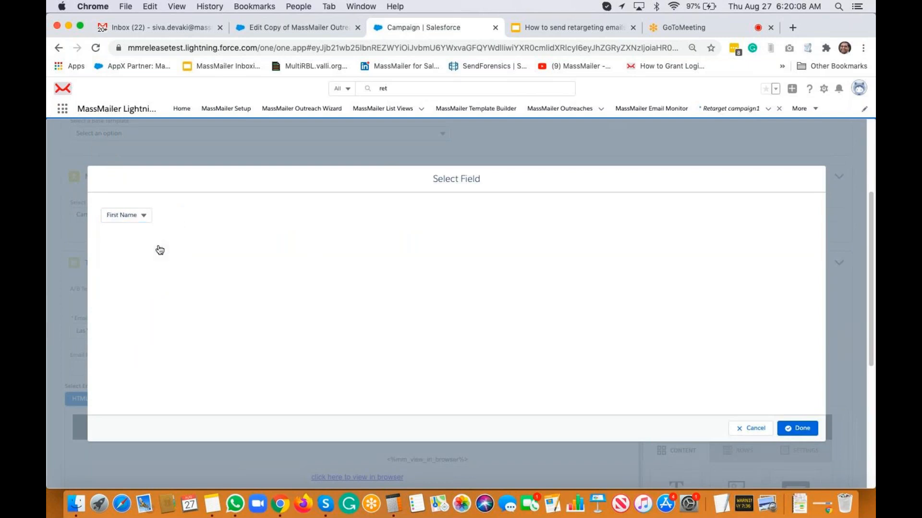
click(800, 429)
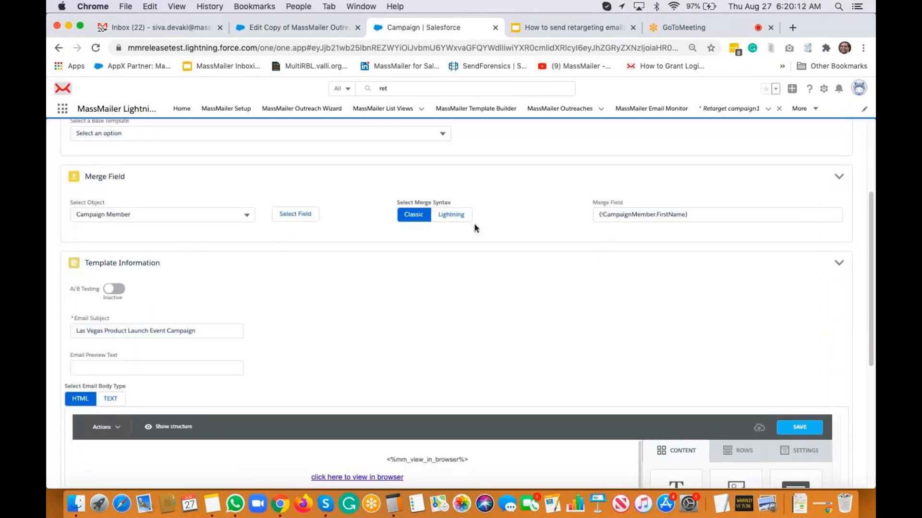
Step: Cut the generated {!CampaignMember.FirstName} merge field and use it to replace the contact first-name merge field in the email greeting, followed by a comma
click(628, 214)
triple_click(628, 214)
key(super+x)
click(519, 278)
scroll(519, 277, down, 2)
scroll(518, 278, down, 3)
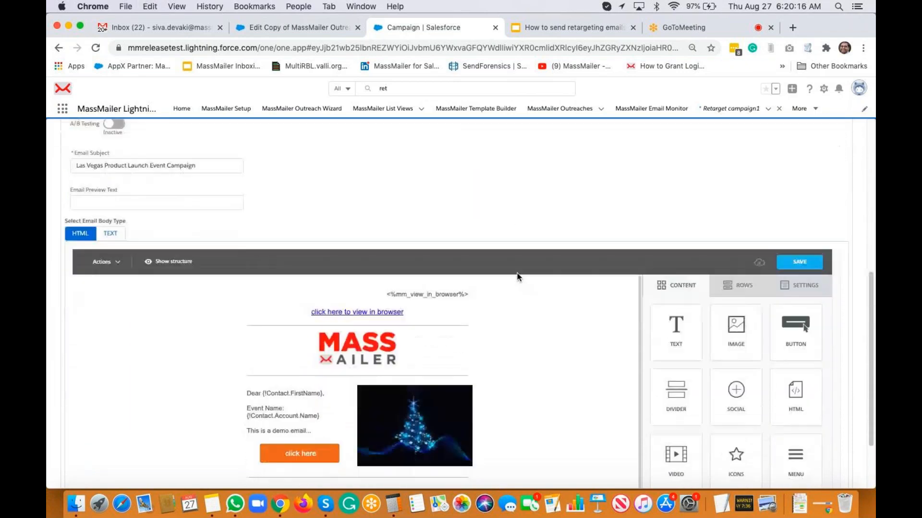
click(350, 348)
drag(262, 342, 334, 342)
key(super+v)
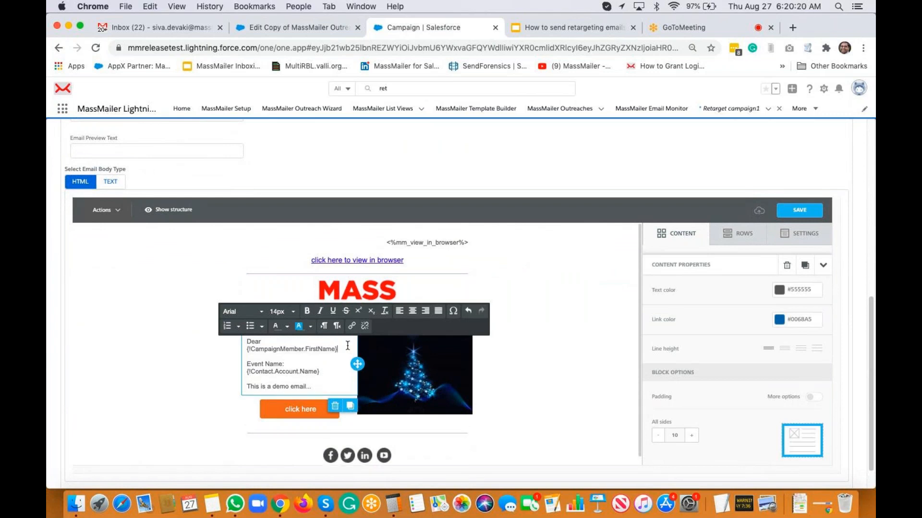
text(,)
Step: Delete the Event Name line and its account-name merge field from the email body, and save the design
key(shift+Down)
key(shift+Down)
key(BackSpace)
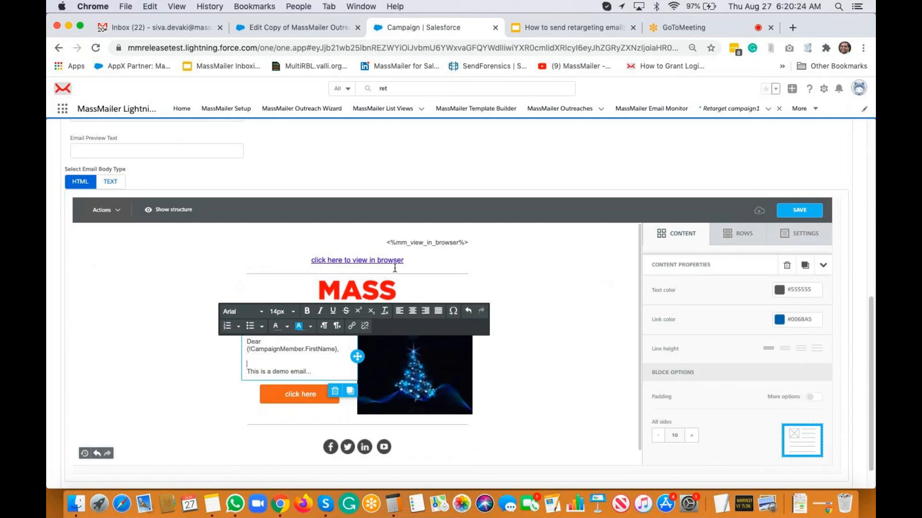
click(385, 147)
scroll(295, 147, up, 3)
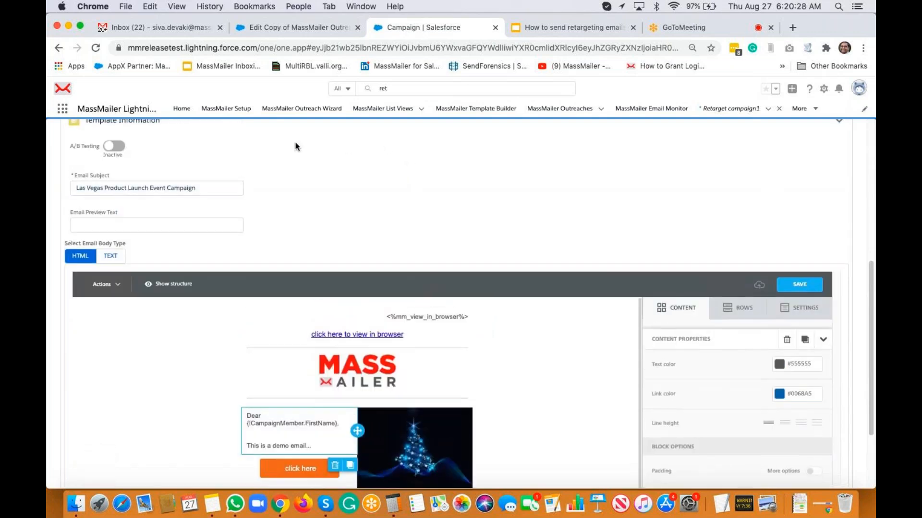
click(797, 287)
scroll(326, 212, up, 10)
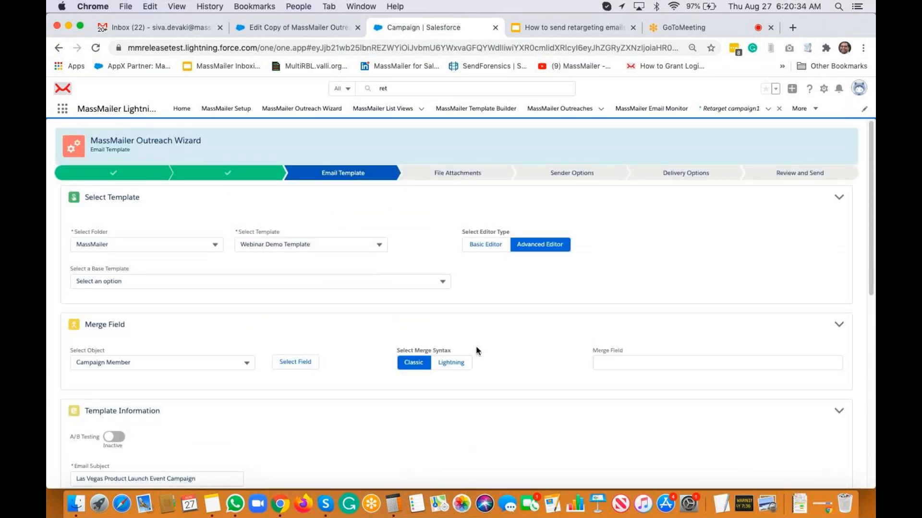
Step: Advance the outreach through File Attachments, Sender Options and Delivery Options to Review and Send, keeping the default settings
scroll(476, 344, down, 9)
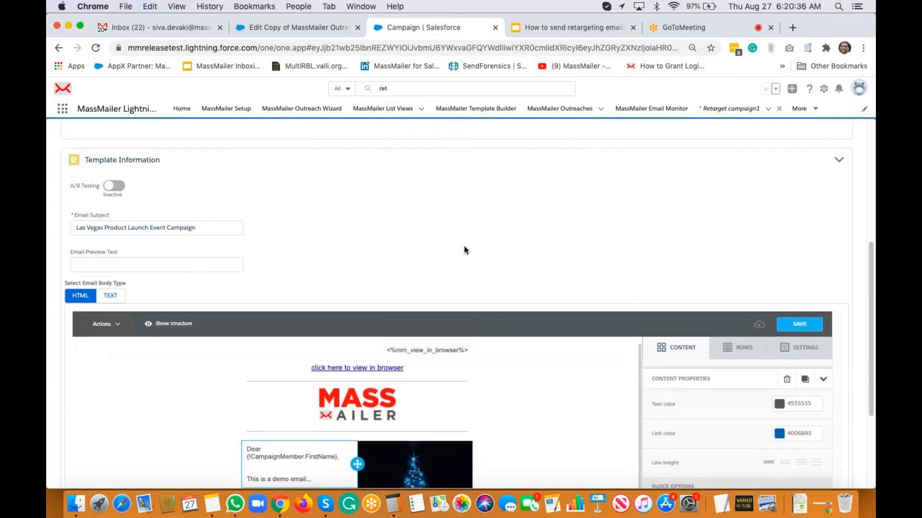
scroll(464, 249, down, 5)
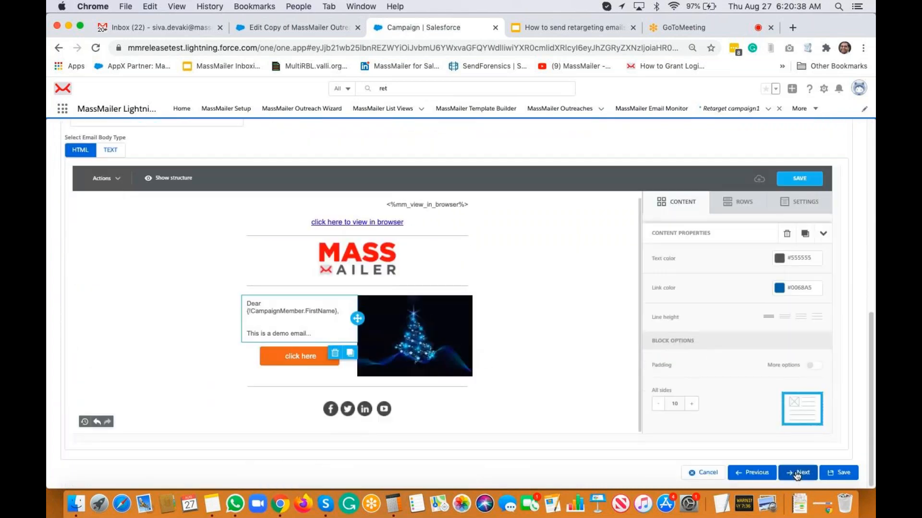
click(797, 474)
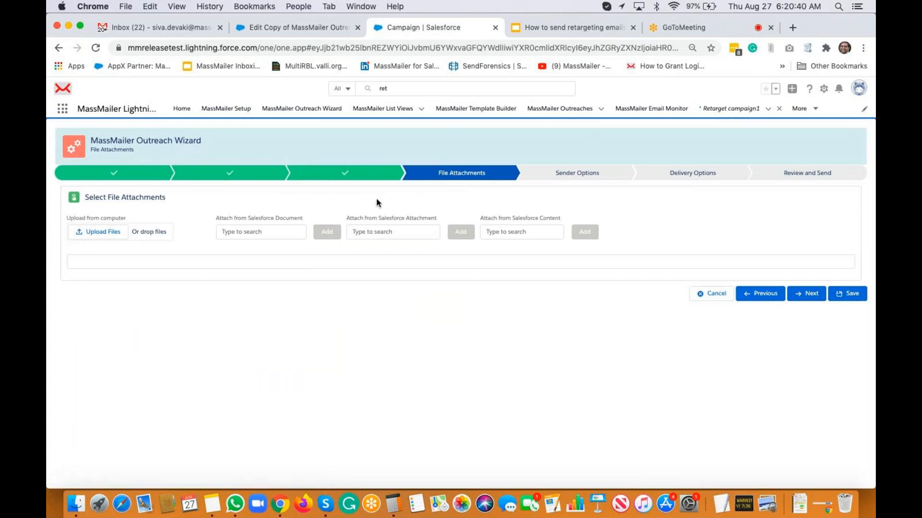
click(802, 294)
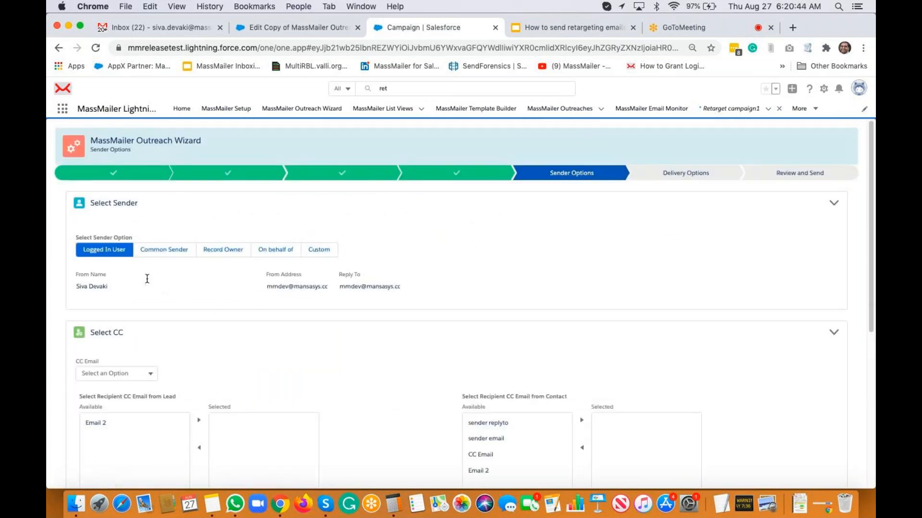
scroll(347, 337, down, 5)
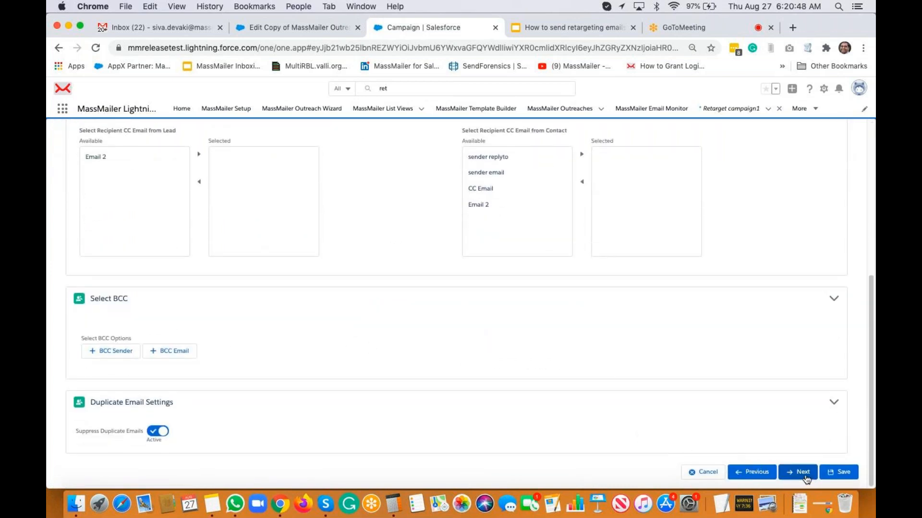
click(801, 472)
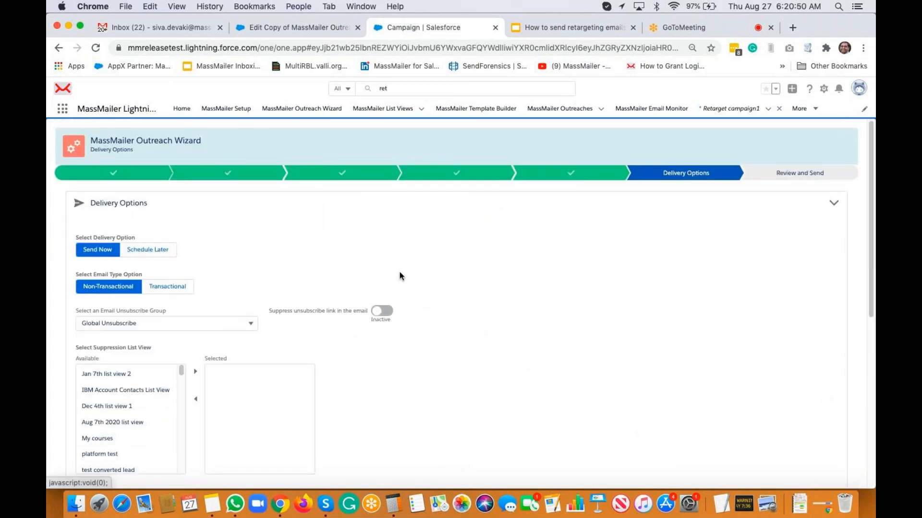
scroll(476, 375, down, 10)
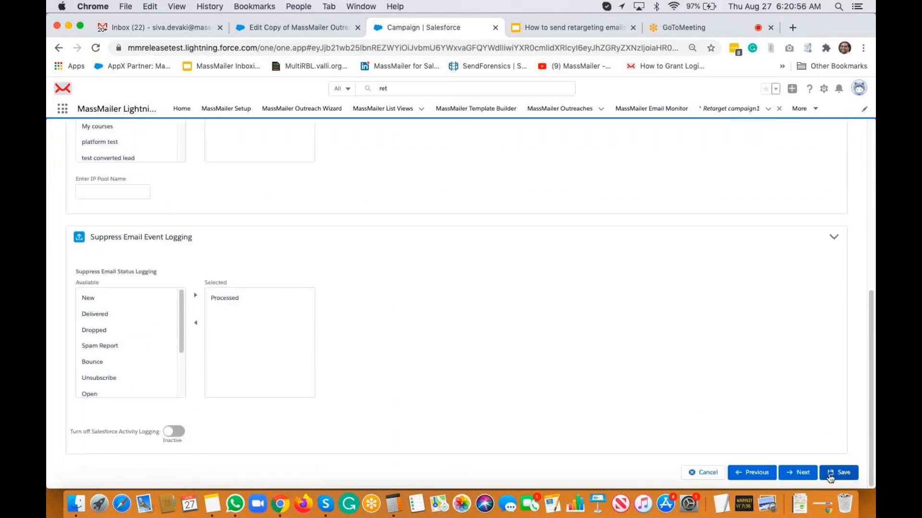
click(799, 473)
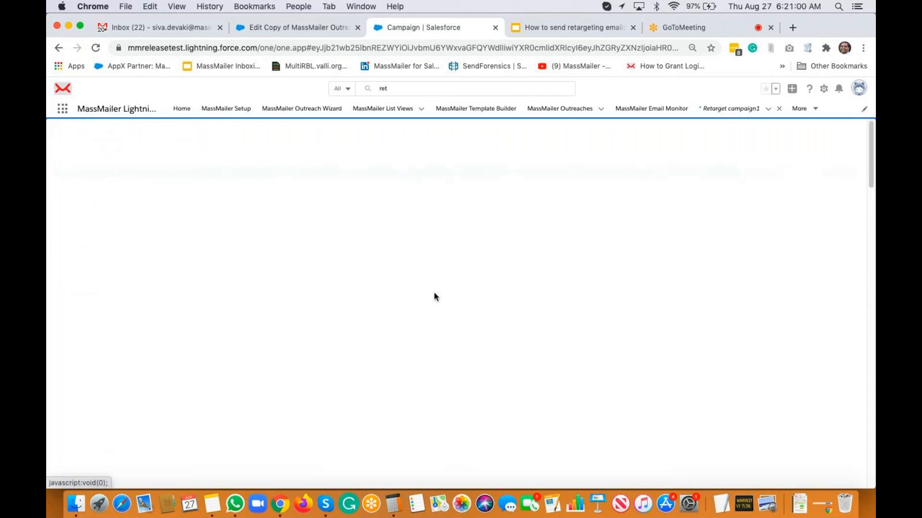
Step: Review the outreach summary, then finish the wizard and confirm the submission
scroll(431, 292, down, 20)
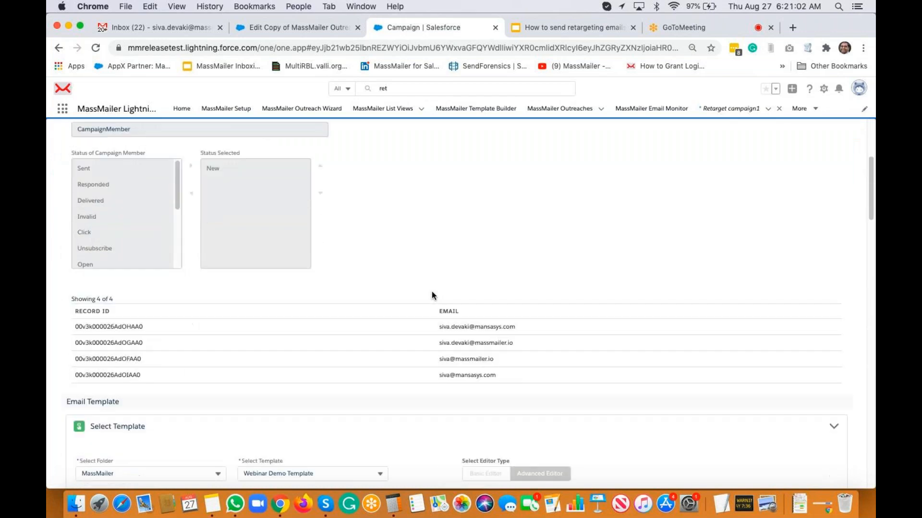
scroll(431, 292, down, 10)
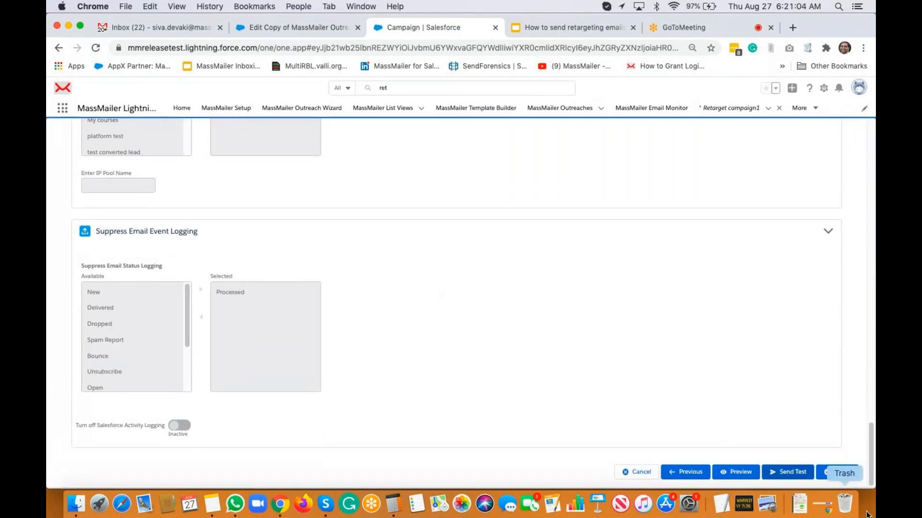
click(847, 477)
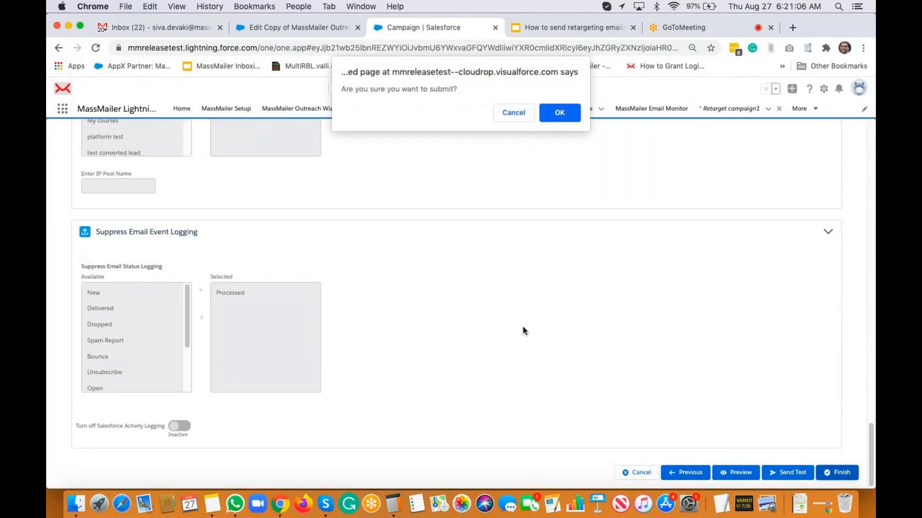
click(559, 112)
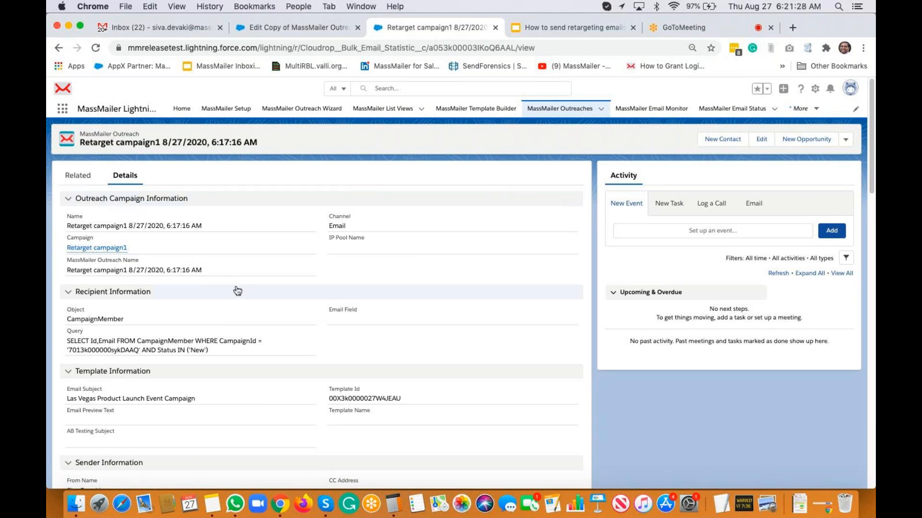
Step: Refresh the submitted outreach record and check its delivery status and real-time statistics
click(94, 48)
scroll(358, 308, down, 6)
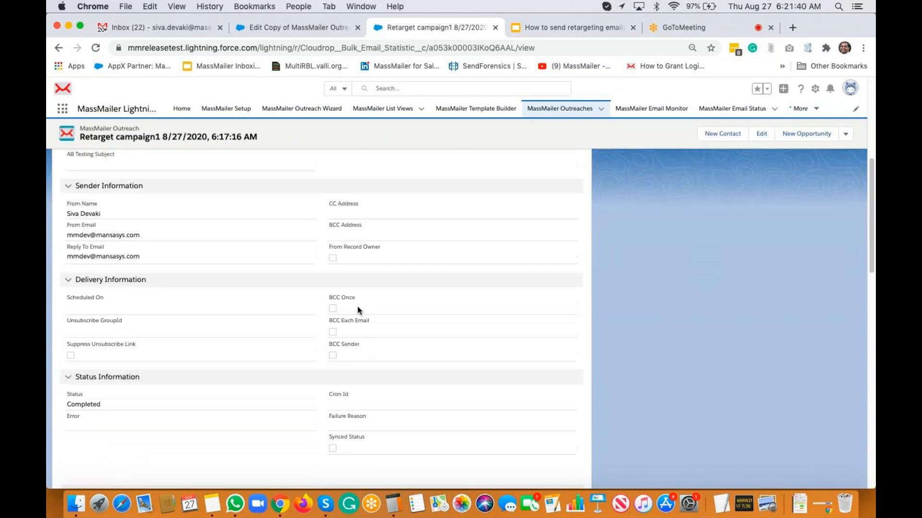
scroll(357, 306, down, 15)
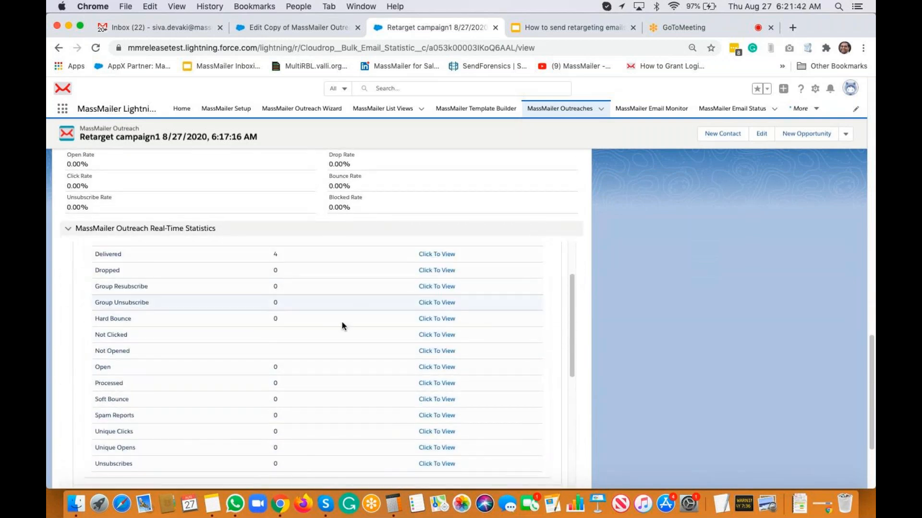
scroll(292, 293, up, 1)
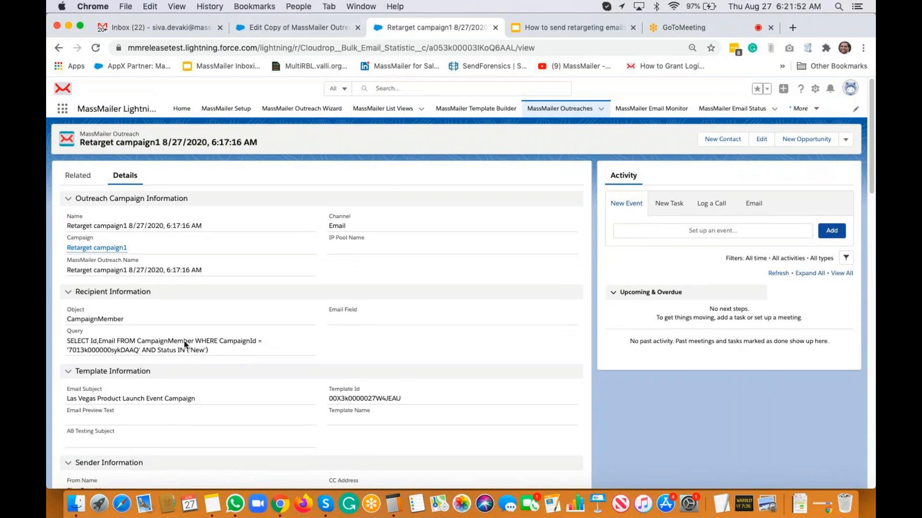
Step: Open the Retarget campaign1 campaign from the outreach record and start a MassMailer Clone of it
click(96, 248)
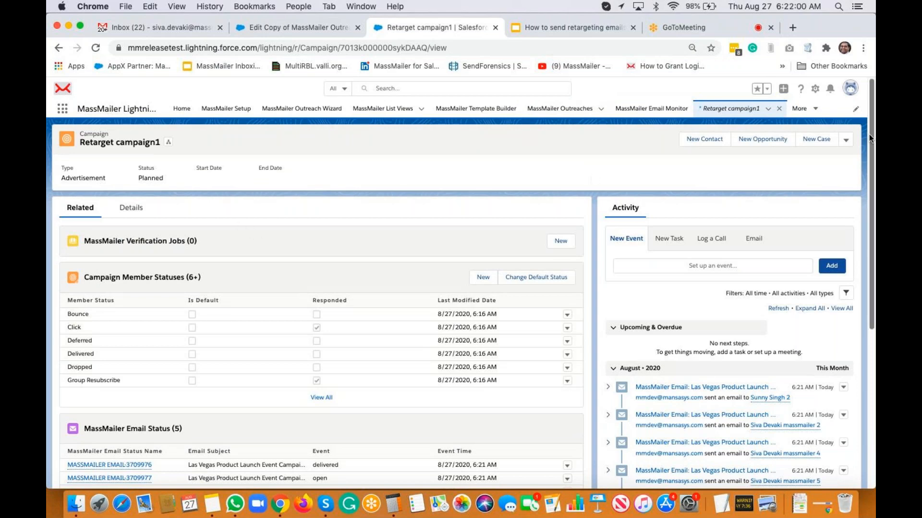
click(845, 141)
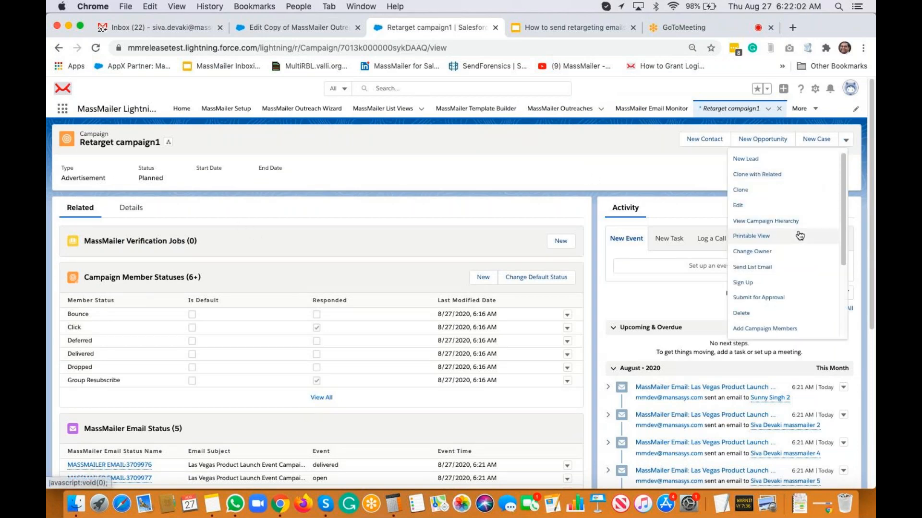
scroll(784, 235, down, 5)
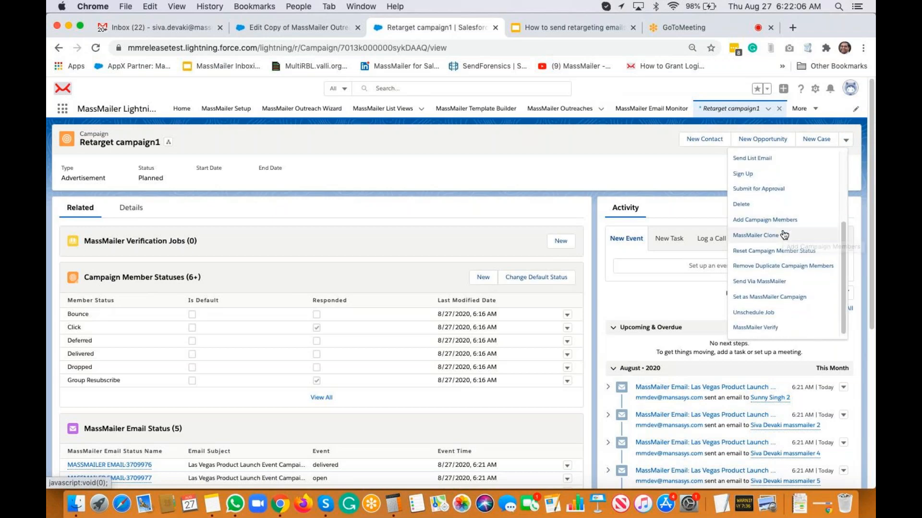
click(758, 236)
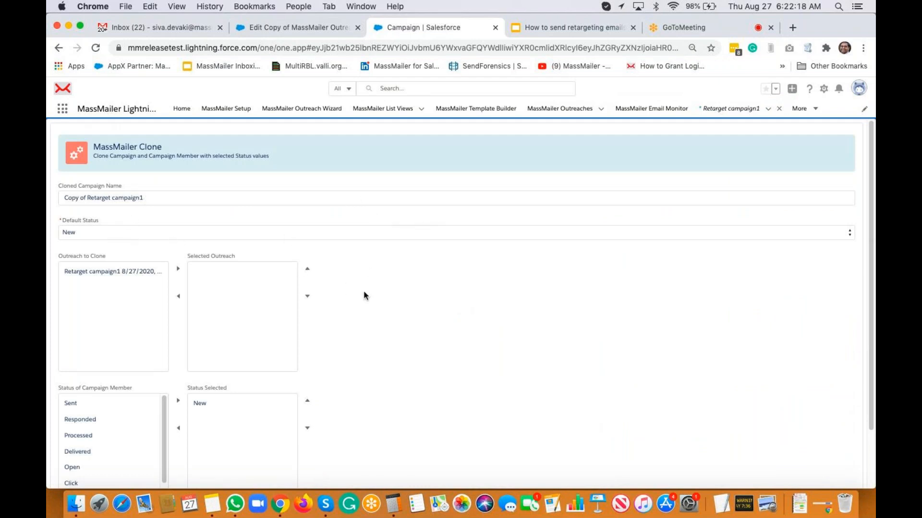
Step: Include the Retarget campaign1 8/27/2020 outreach in the campaign clone as a selected outreach
scroll(364, 294, down, 2)
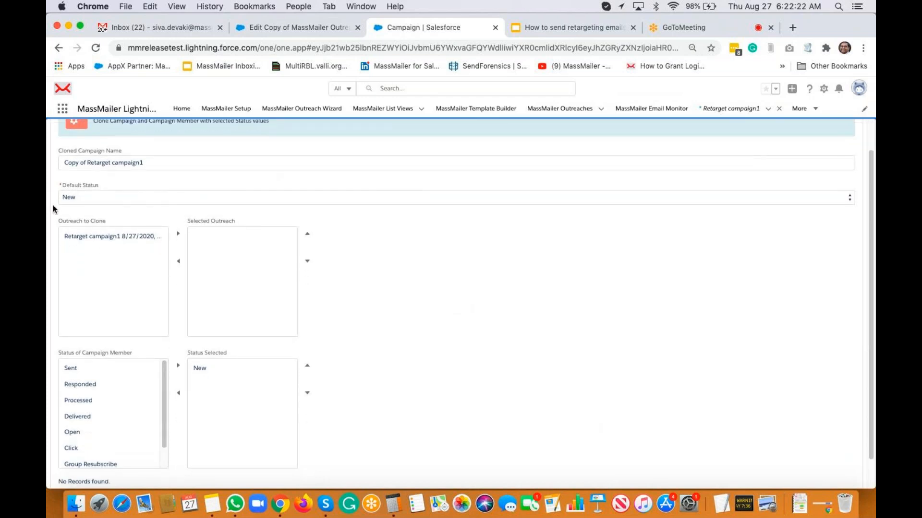
click(103, 236)
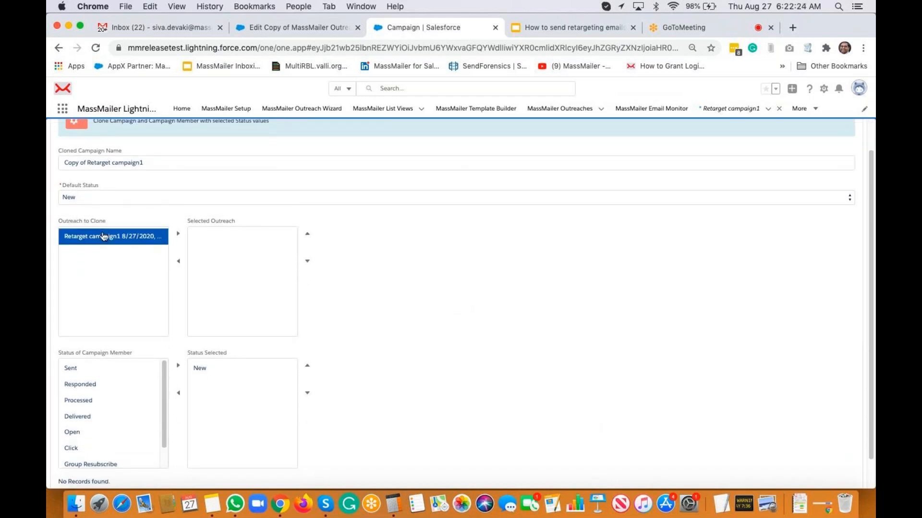
click(179, 234)
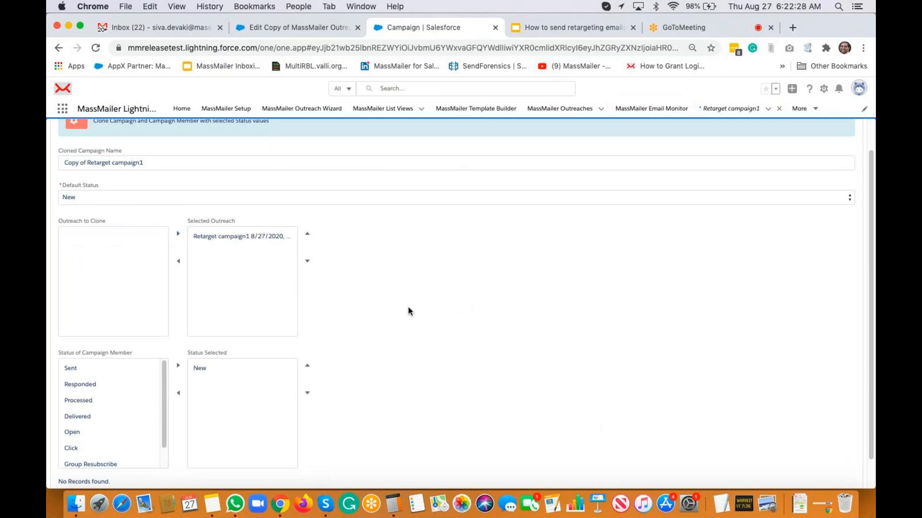
scroll(408, 307, down, 2)
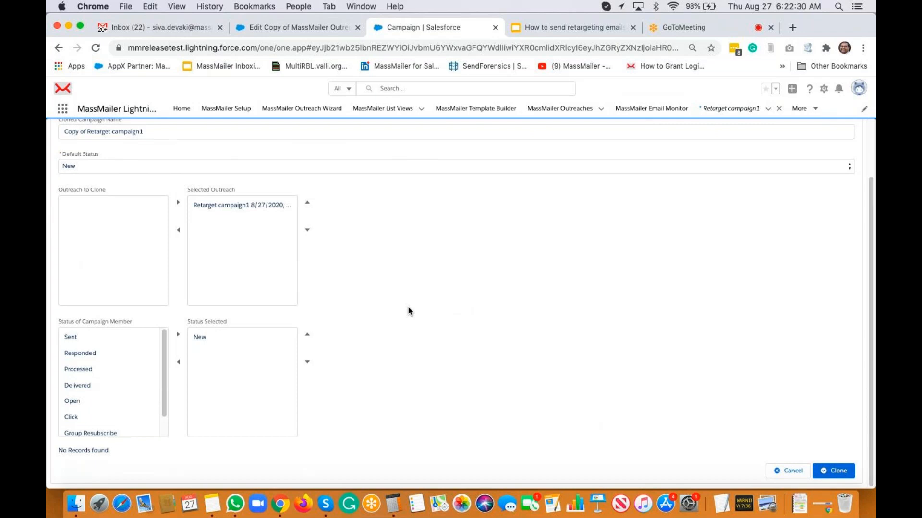
Step: Add Delivered to the selected campaign member statuses and clone the campaign
click(93, 389)
click(178, 335)
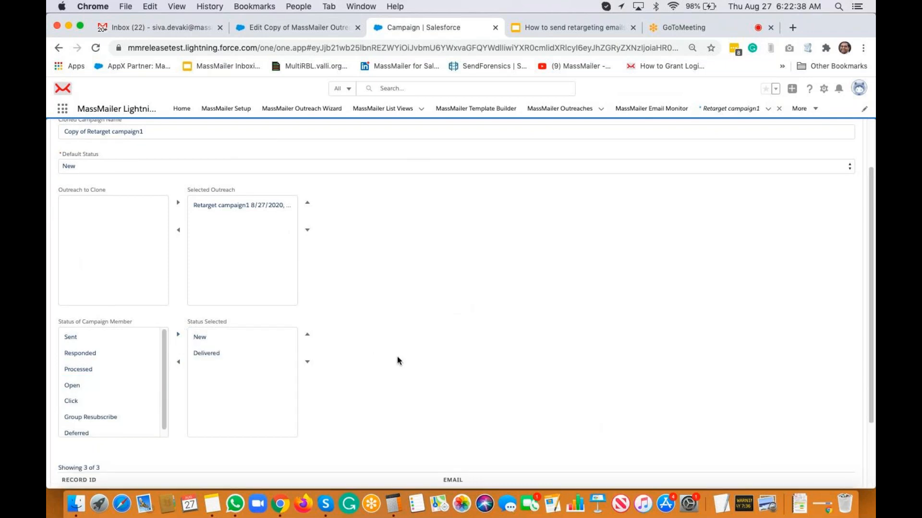
scroll(397, 358, down, 3)
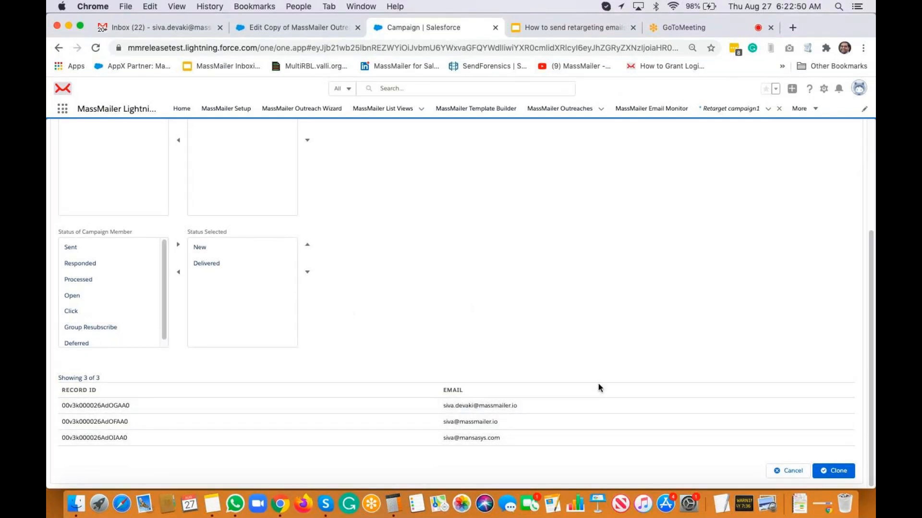
click(833, 474)
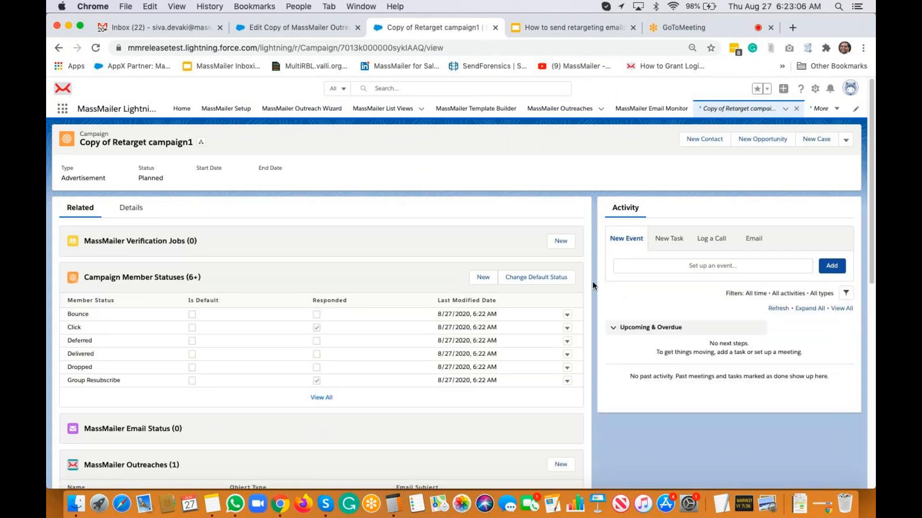
Step: Check the cloned campaign's outreaches and campaign member chart, and copy the campaign's name
scroll(480, 317, down, 5)
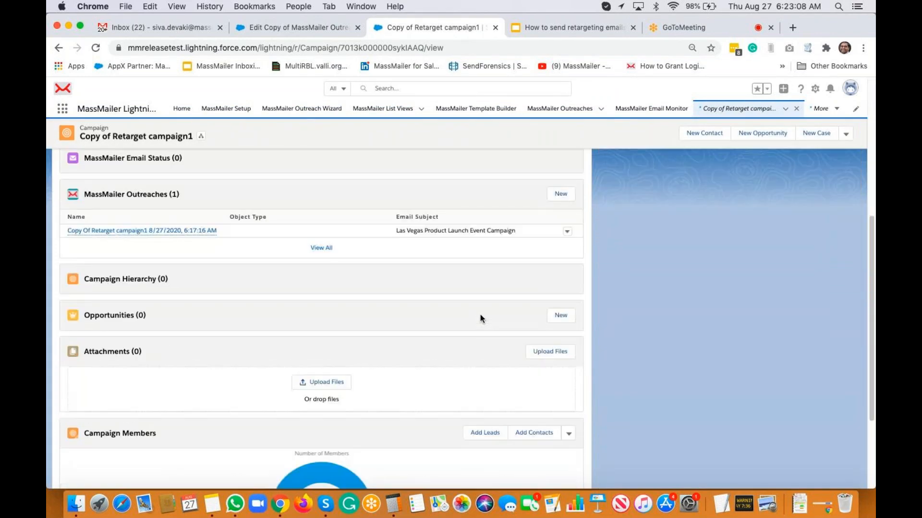
scroll(480, 317, down, 3)
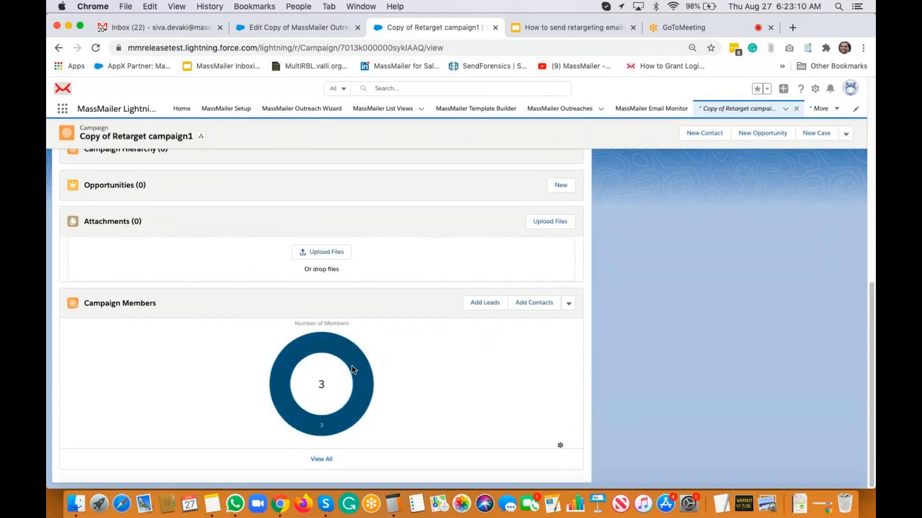
mouse_move(356, 364)
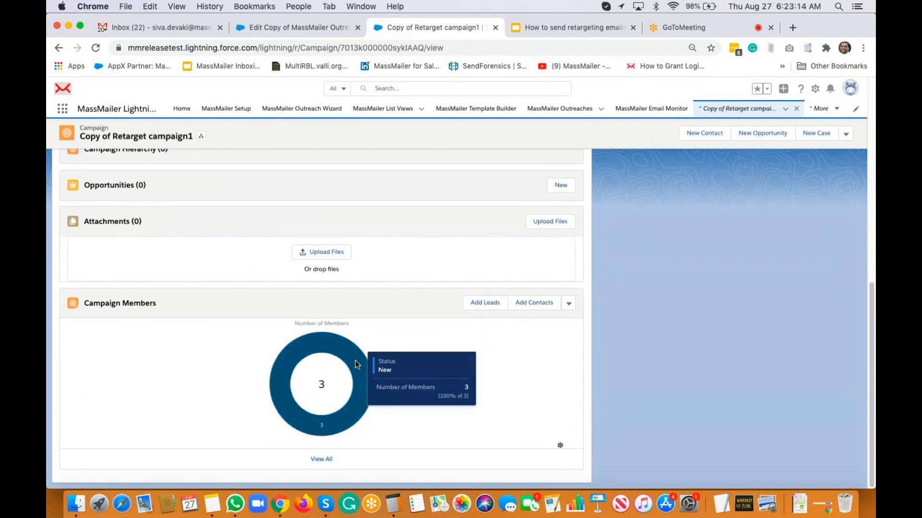
scroll(554, 364, up, 10)
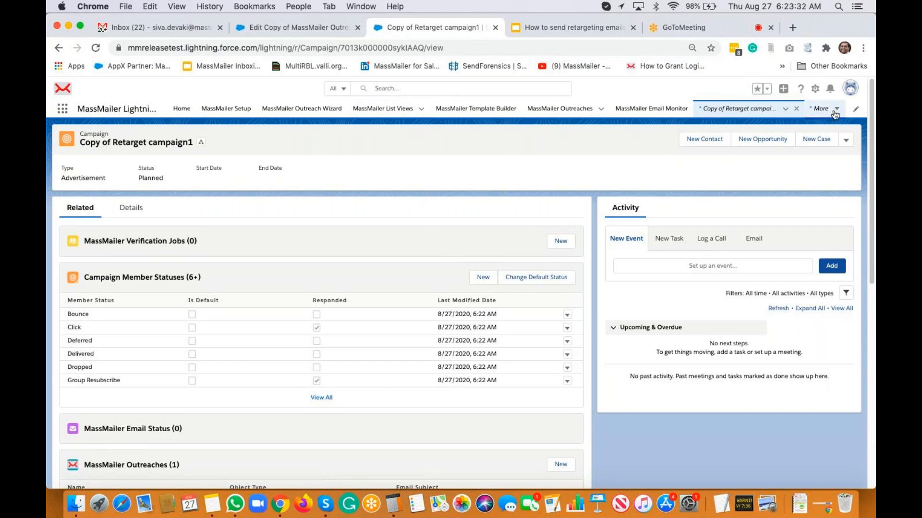
drag(80, 142, 190, 144)
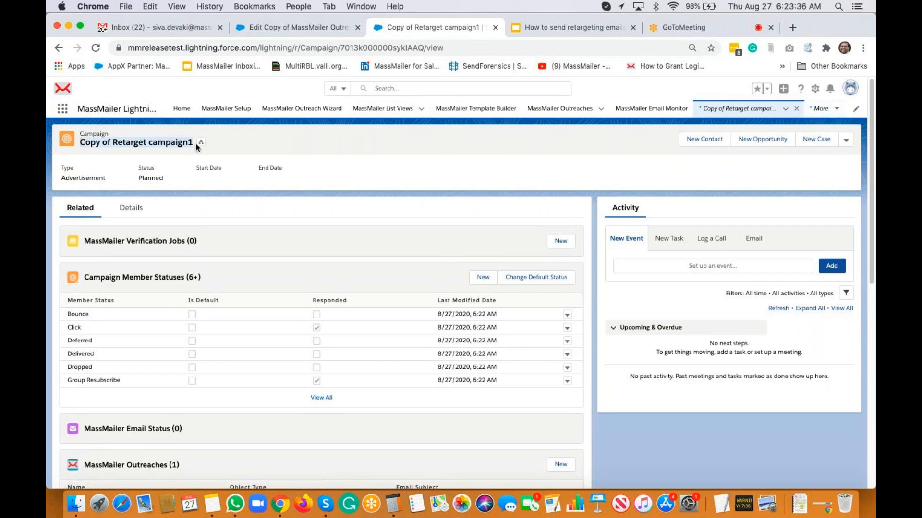
key(super+c)
Step: Switch to Gmail, reload the inbox and read the Las Vegas Product Launch Event Campaign email thread under Updates
click(129, 30)
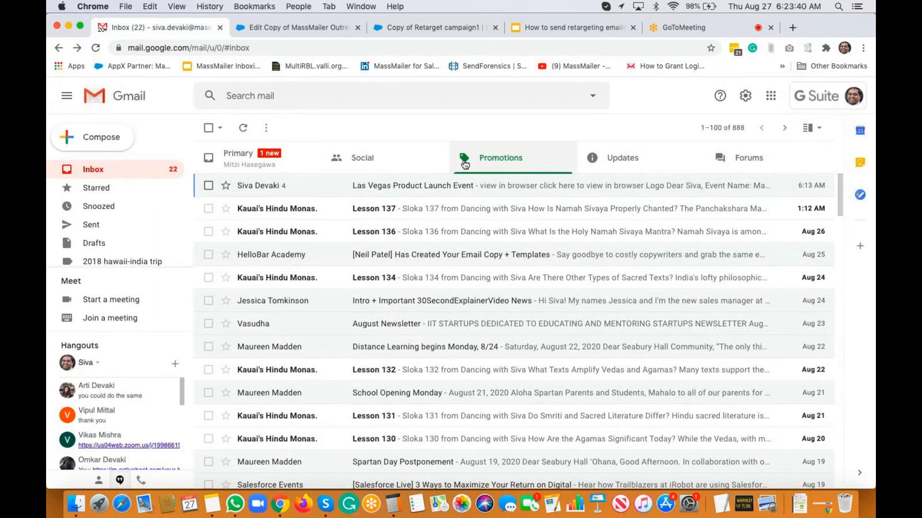
click(95, 48)
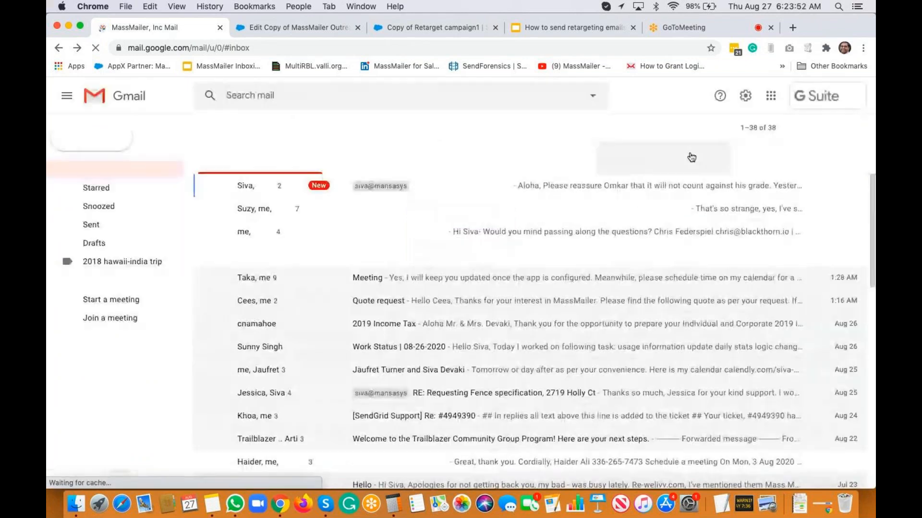
click(570, 172)
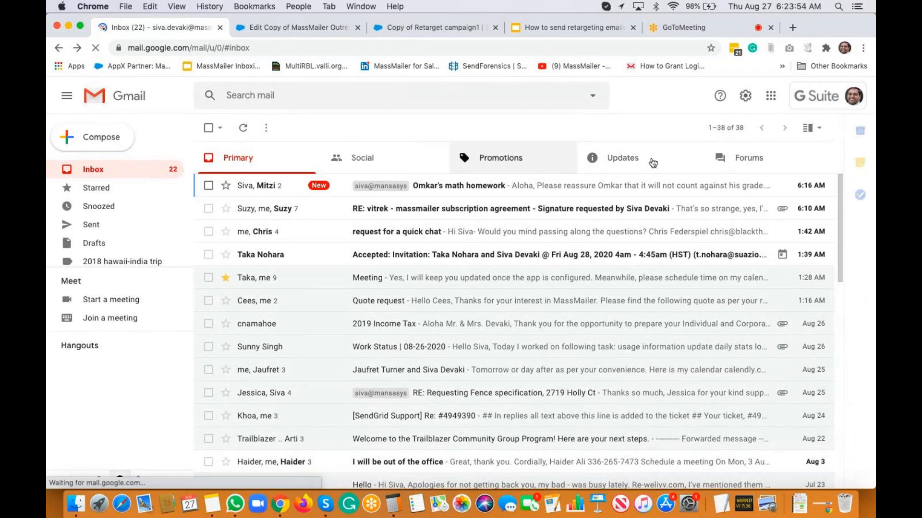
click(624, 164)
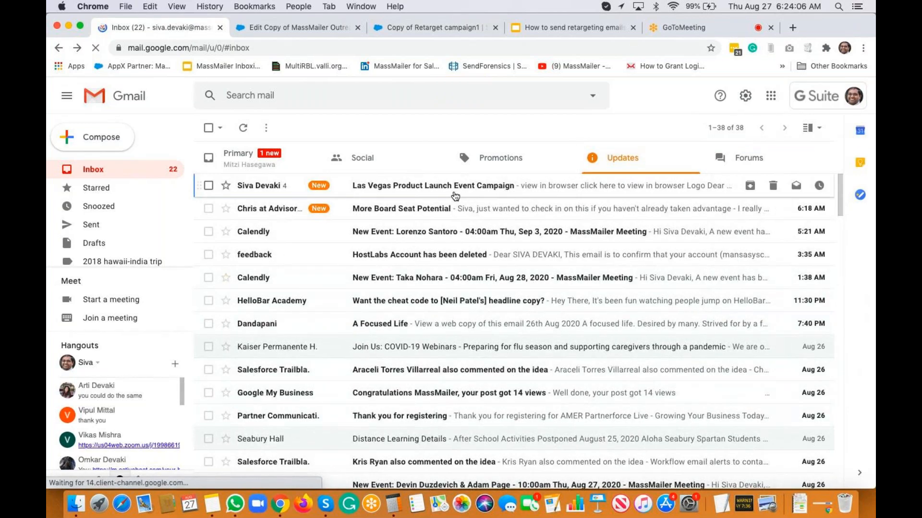
click(468, 188)
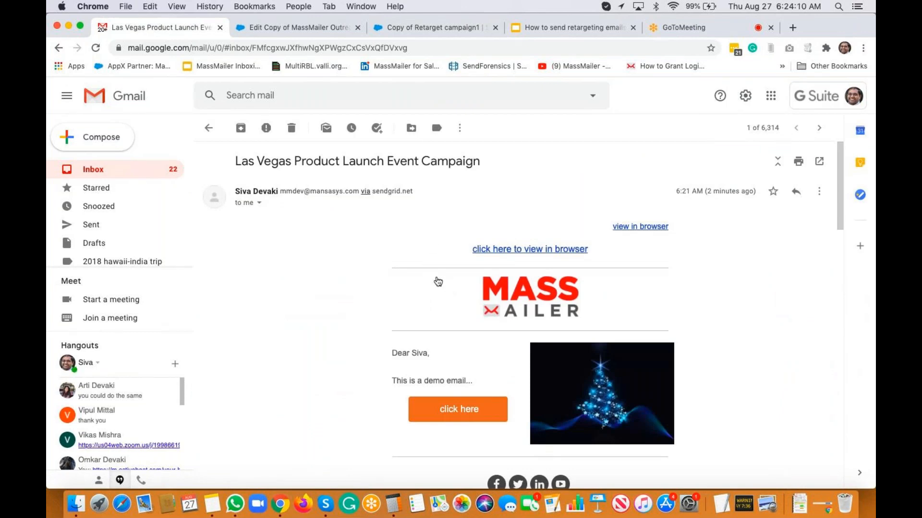
scroll(382, 257, down, 15)
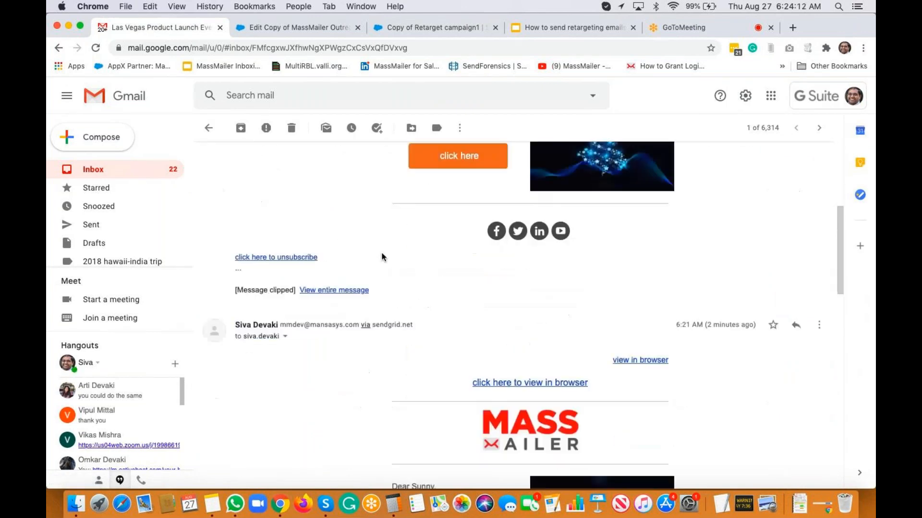
scroll(381, 257, down, 5)
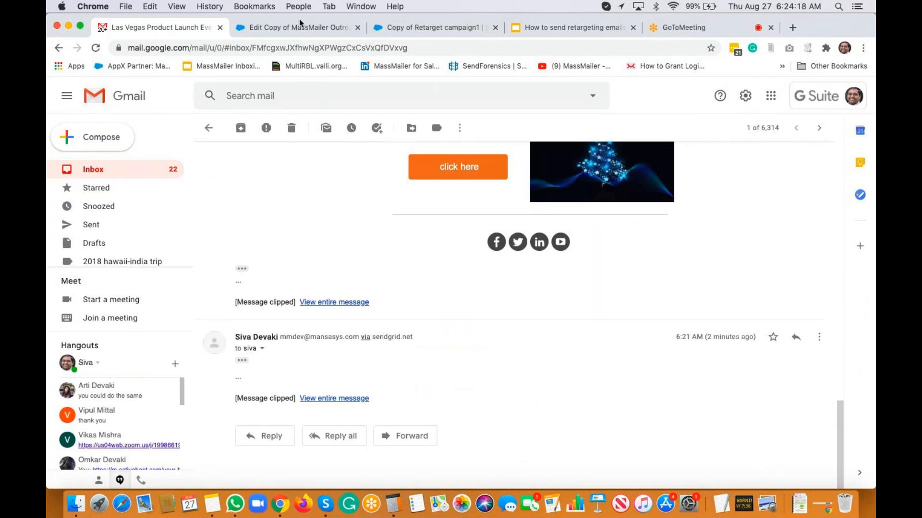
Step: Return to the cloned campaign in Salesforce, open Reports in a separate browser tab and open the MassMailer Reports folder
click(461, 30)
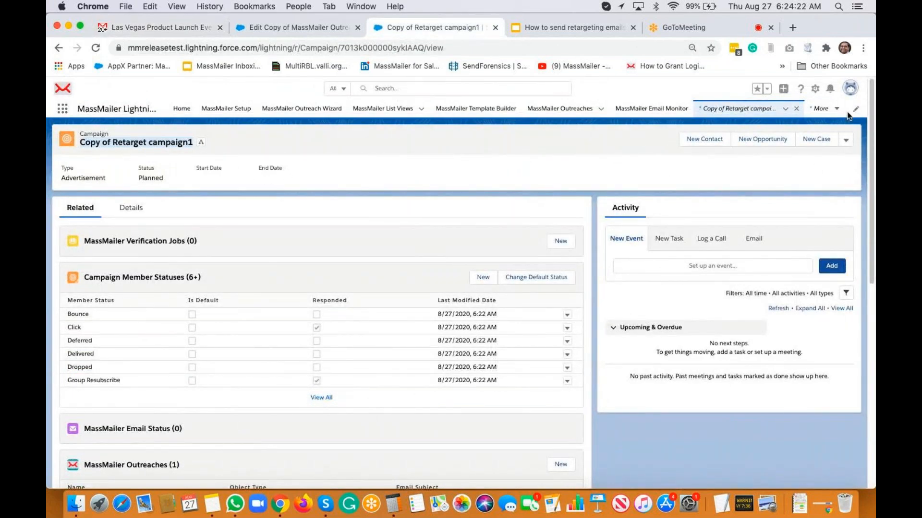
click(821, 109)
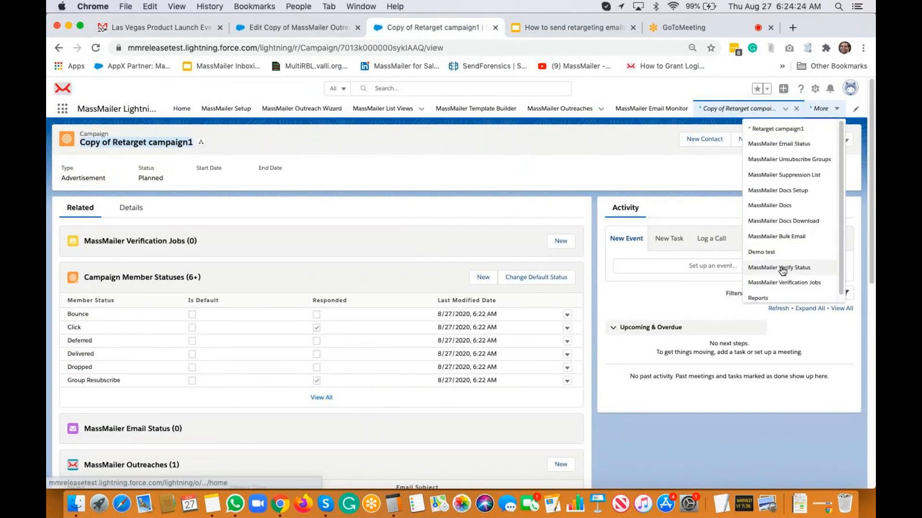
super+click(763, 295)
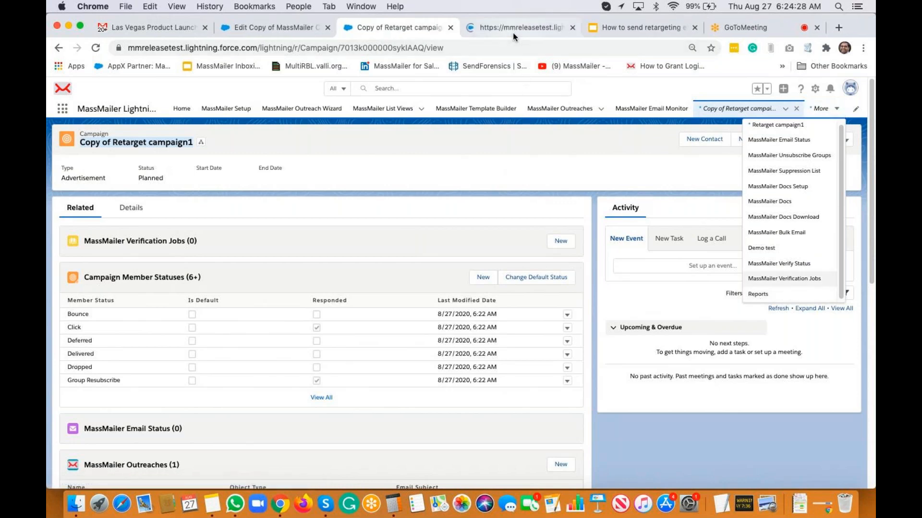
click(512, 32)
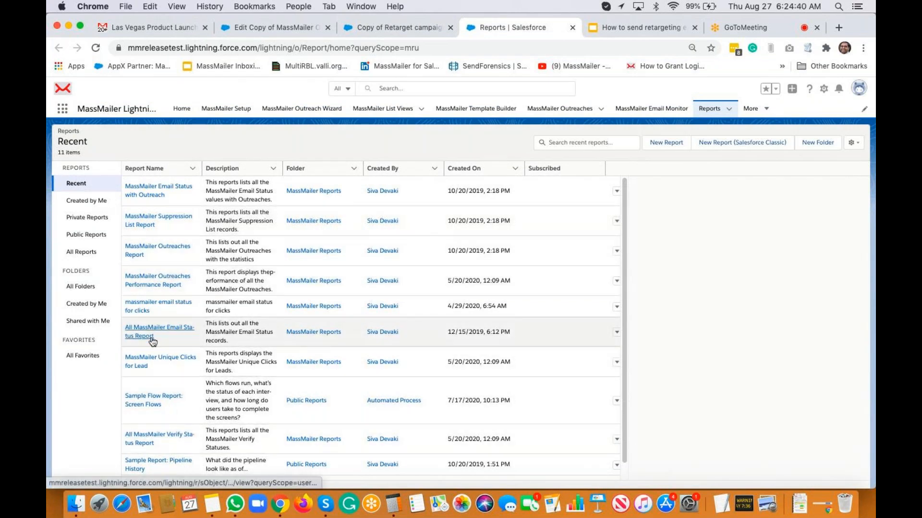
click(77, 287)
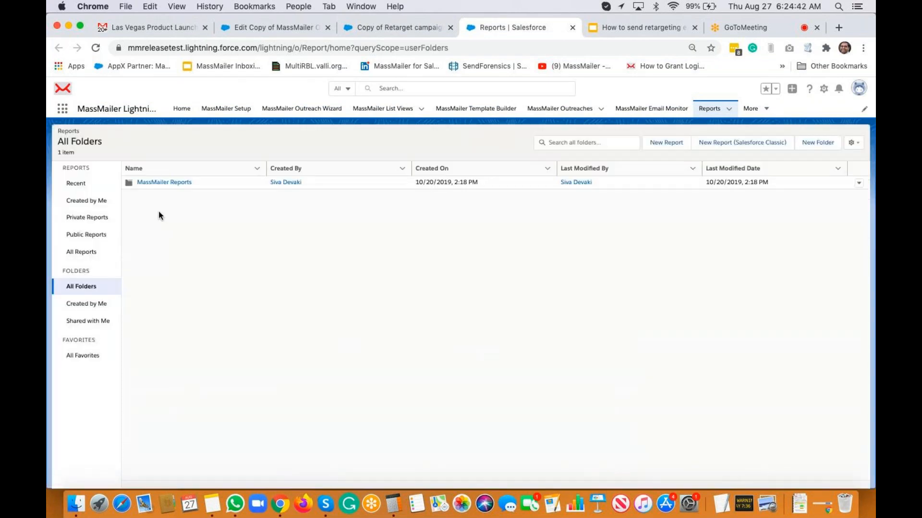
click(149, 184)
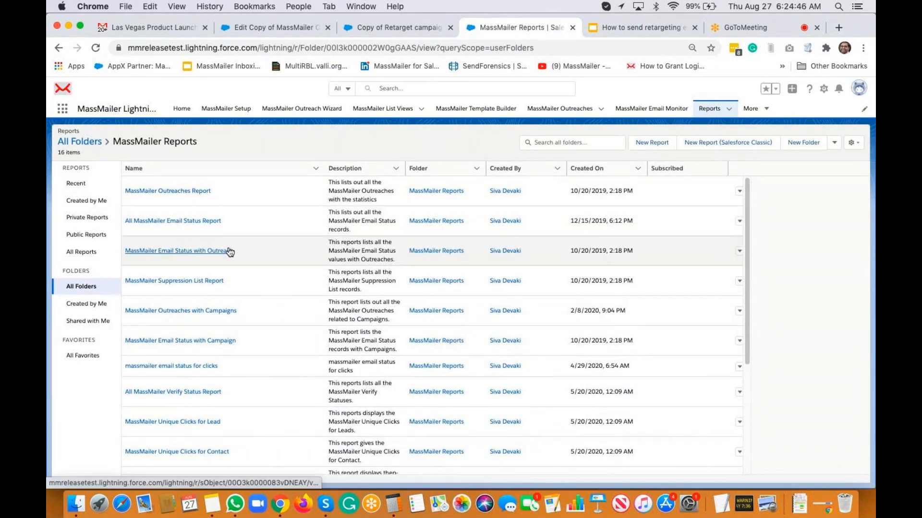
Step: Find and open the MassMailer Email Status with Contact report in the folder
scroll(306, 312, down, 2)
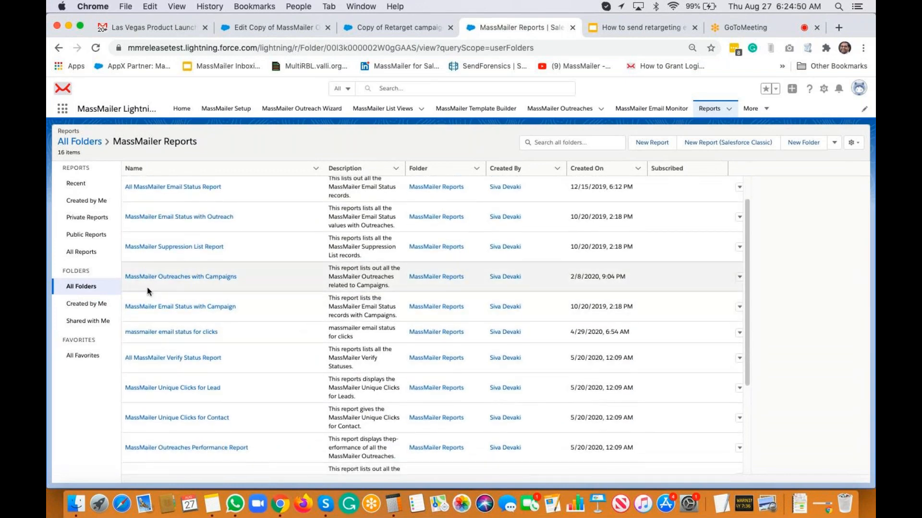
scroll(279, 386, down, 7)
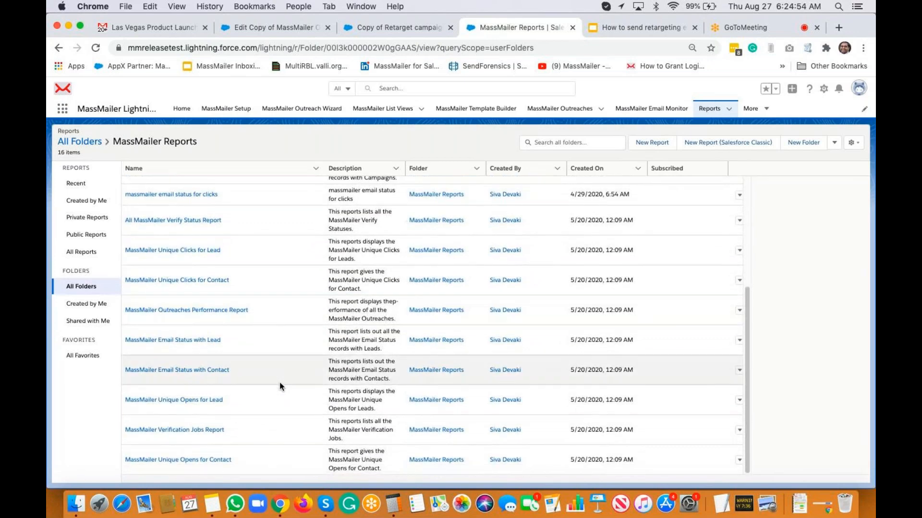
click(210, 372)
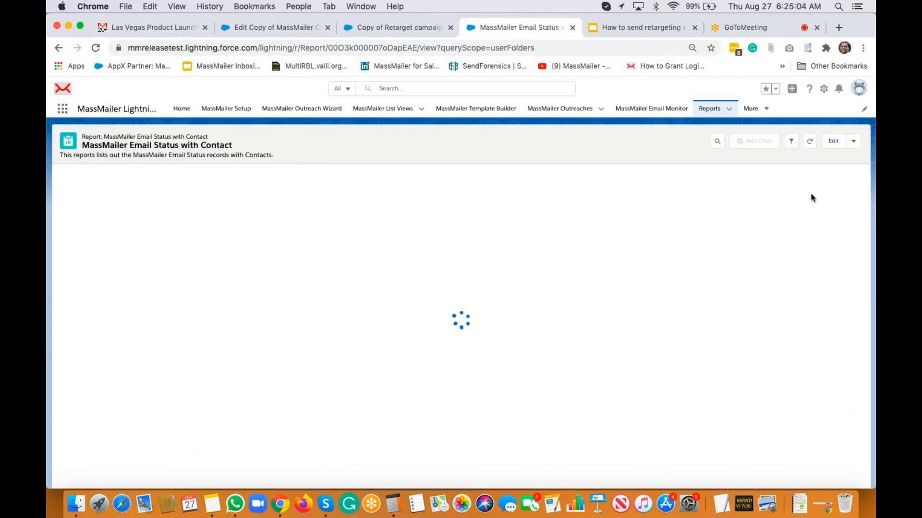
Step: Save a copy of the report in the MassMailer Reports folder under the suggested name
click(853, 142)
click(812, 175)
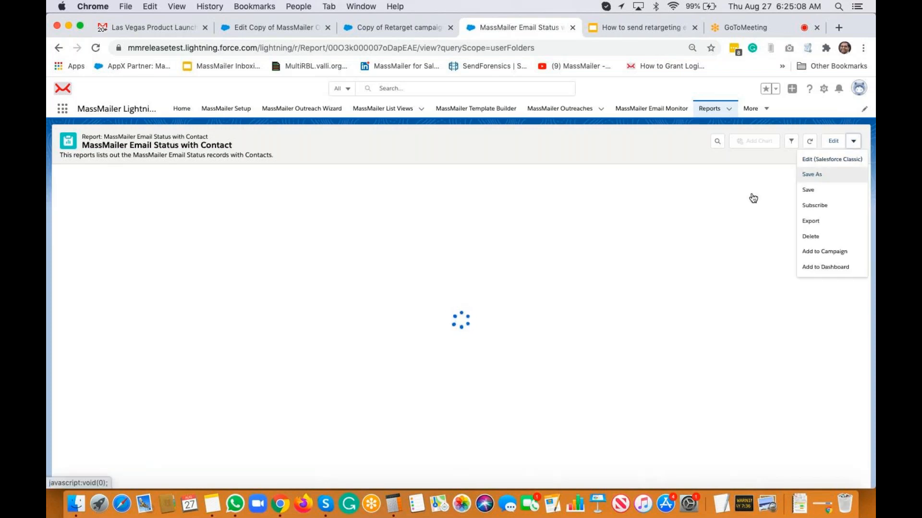
click(211, 286)
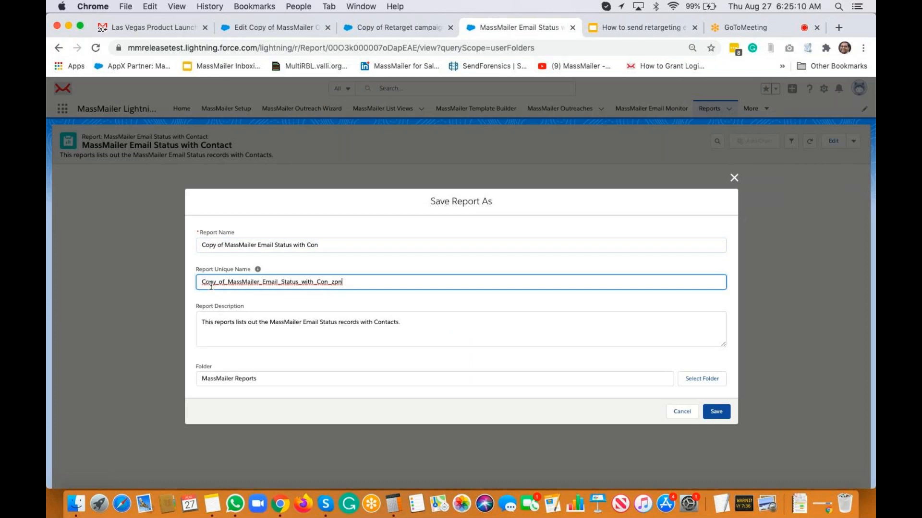
click(716, 411)
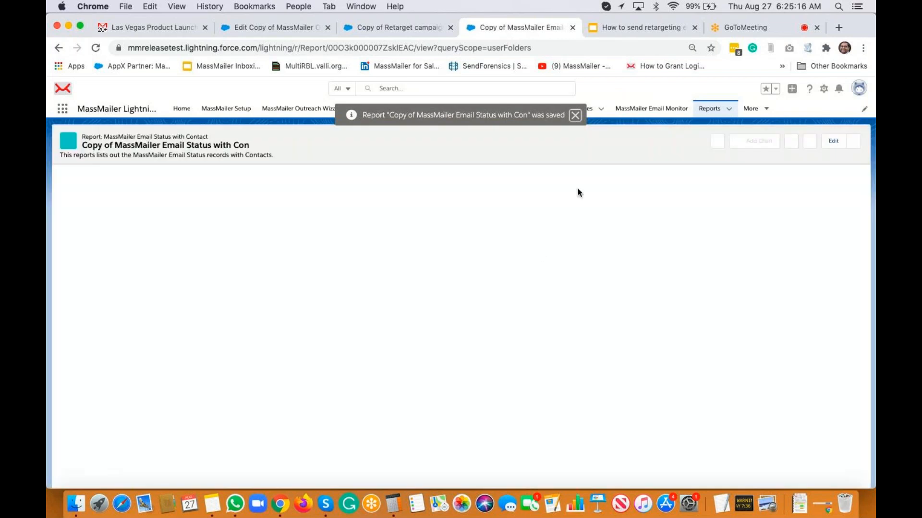
click(575, 115)
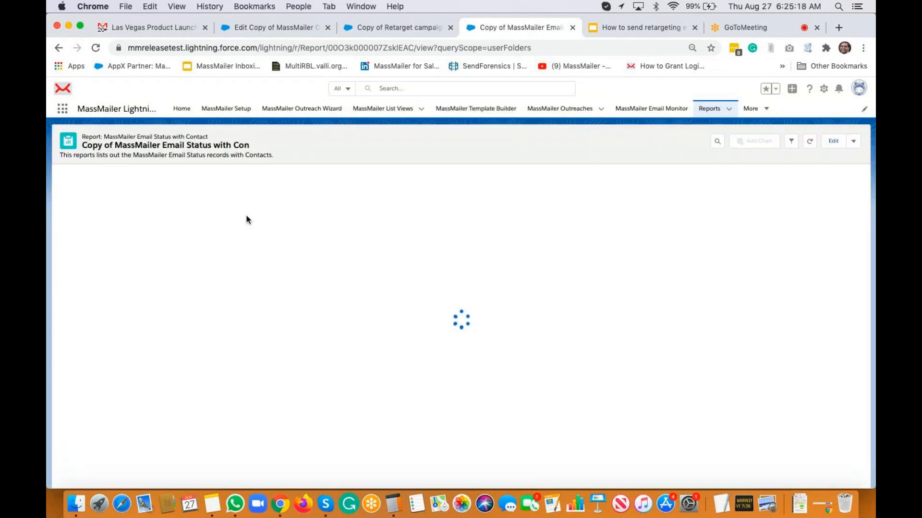
Step: Edit the copied report and add a filter where Campaign equals Copy of Retarget campaign1
click(835, 141)
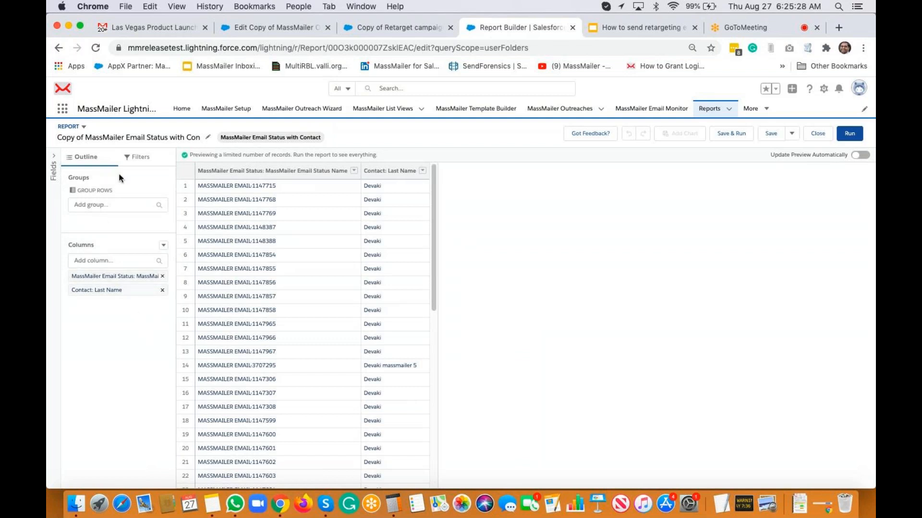
click(136, 157)
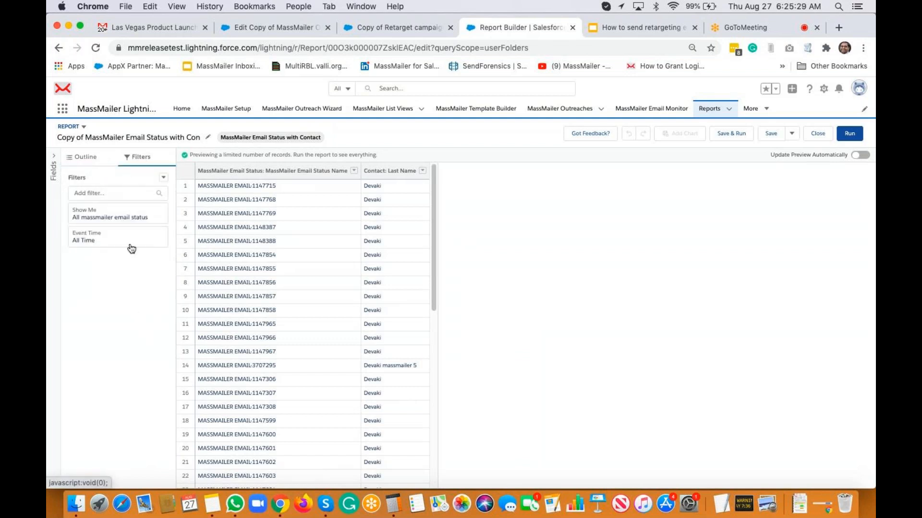
click(101, 193)
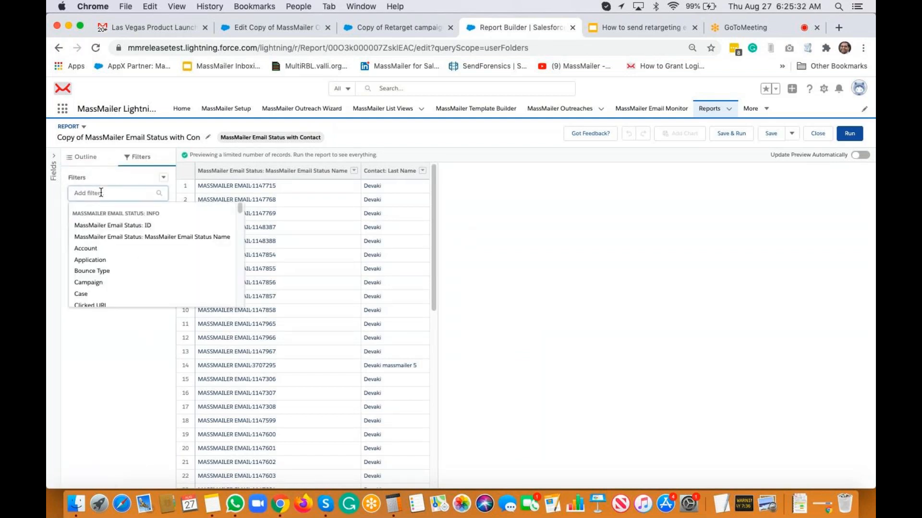
text(campa)
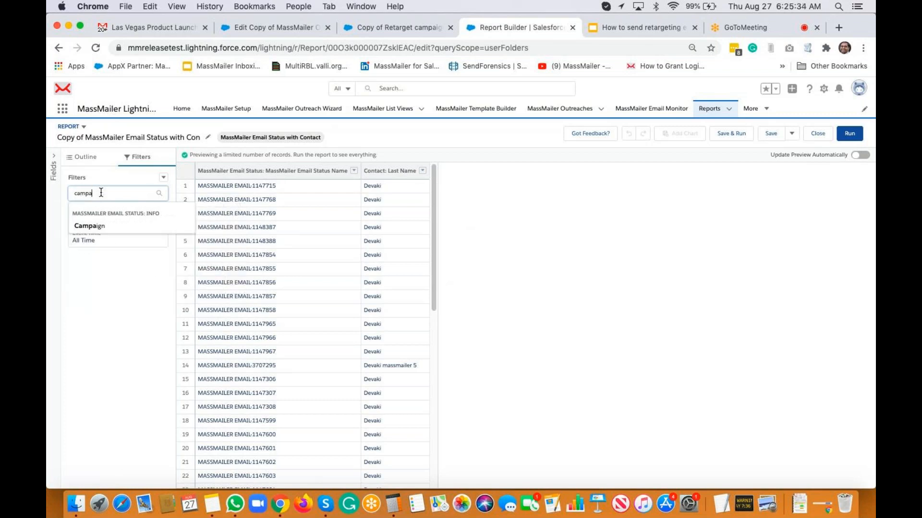
click(96, 226)
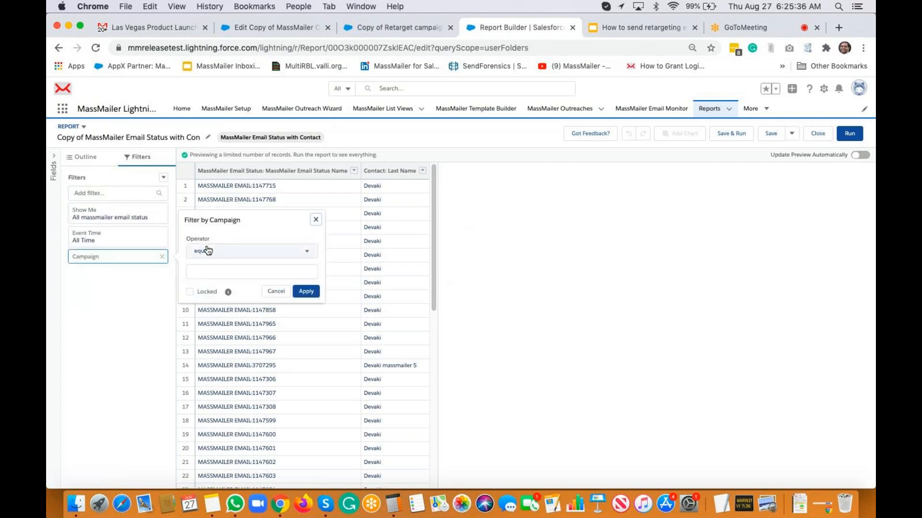
click(223, 272)
text(Copy of Retarget campaign1)
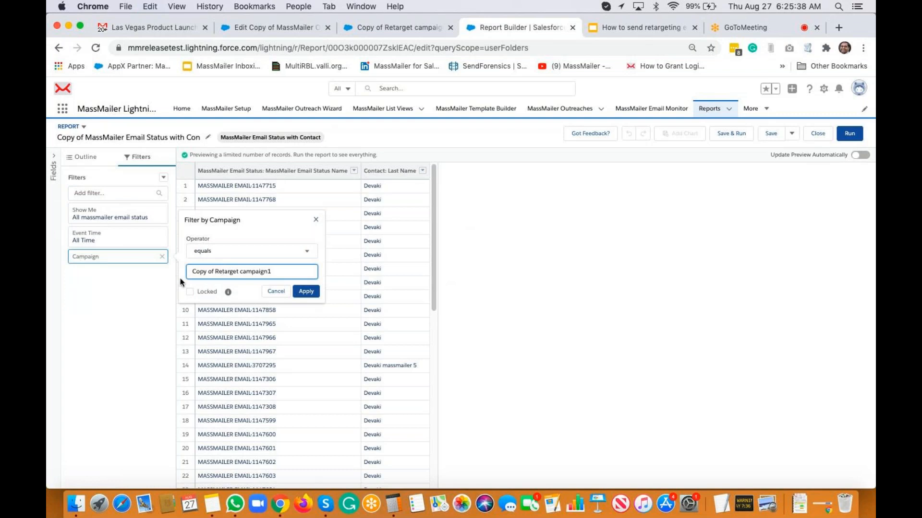
click(306, 292)
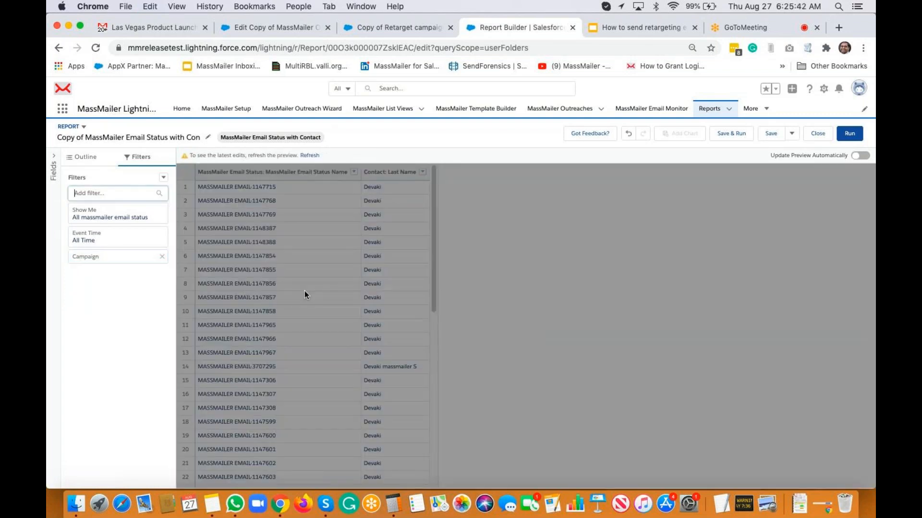
Step: Change the report's Campaign filter to equal Retarget campaign1 and refresh the preview
click(308, 156)
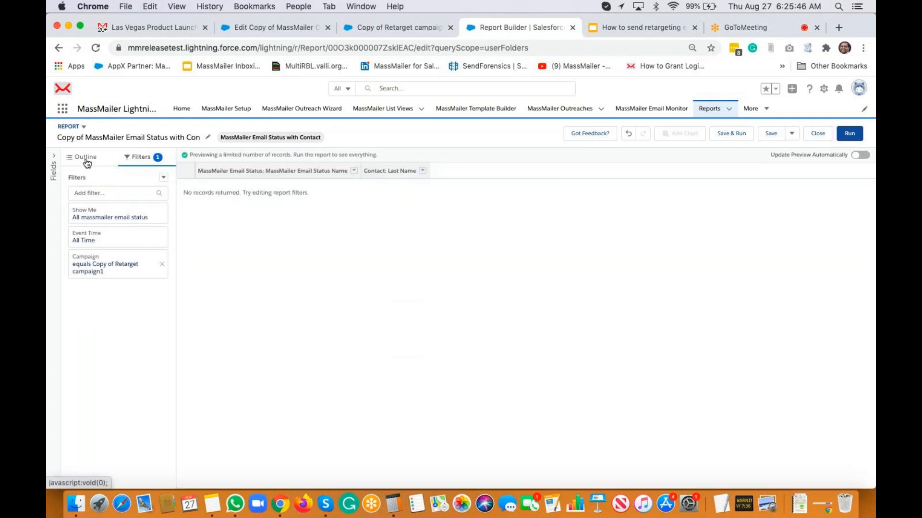
click(112, 273)
double_click(193, 277)
key(BackSpace)
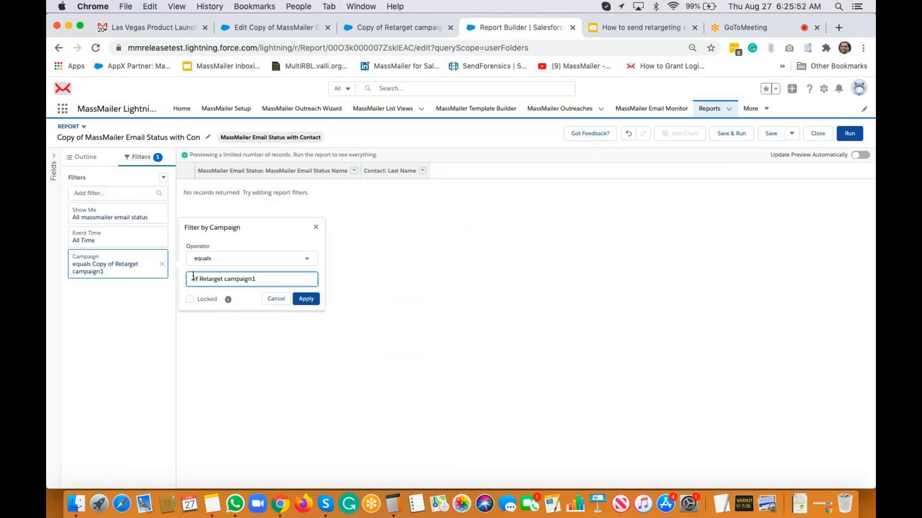
key(Delete)
key(Delete)
key(Delete)
click(304, 299)
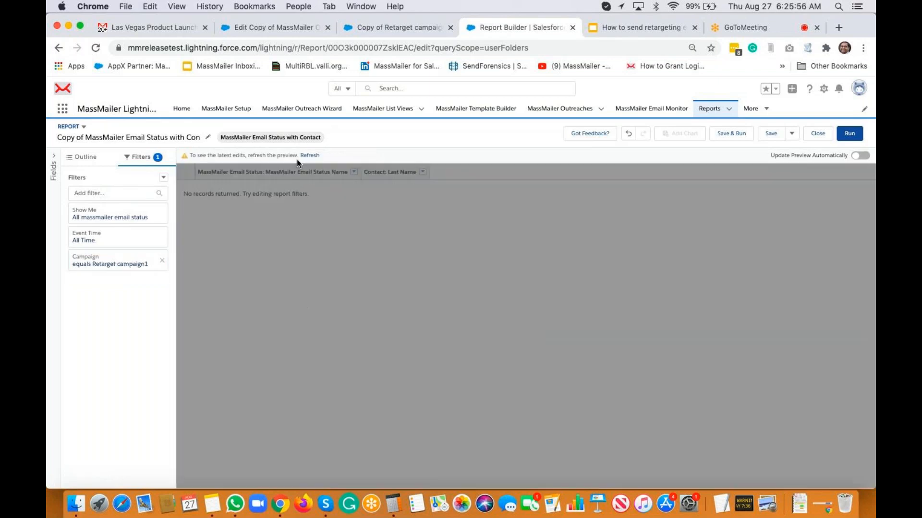
click(309, 156)
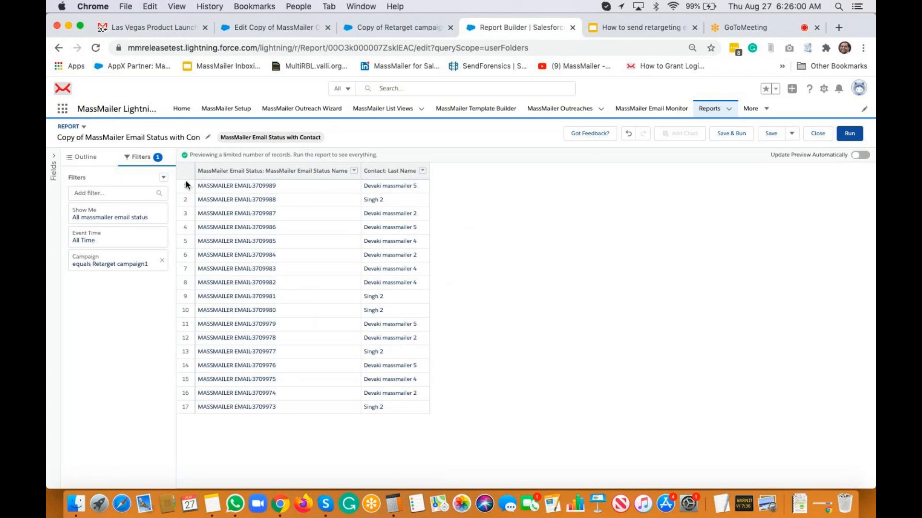
Step: Add the Event, Email and Email Subject columns to the report and refresh the preview
click(85, 163)
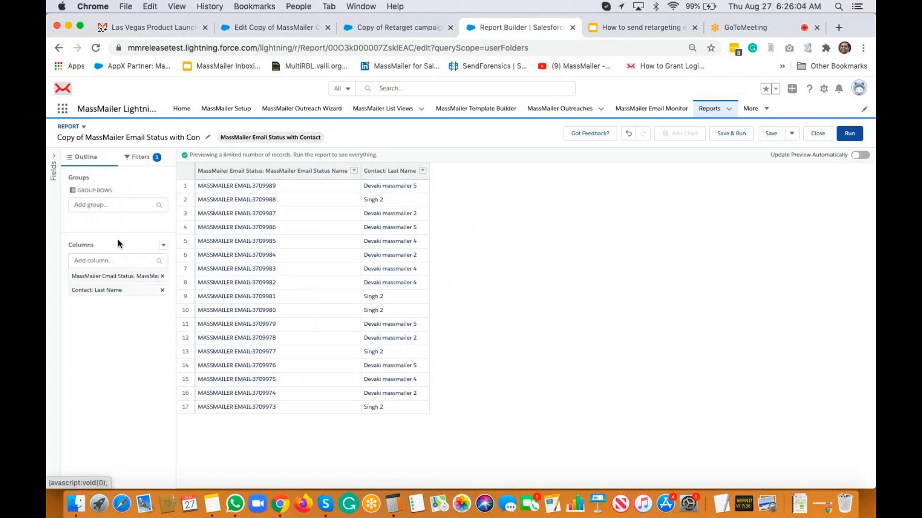
click(122, 259)
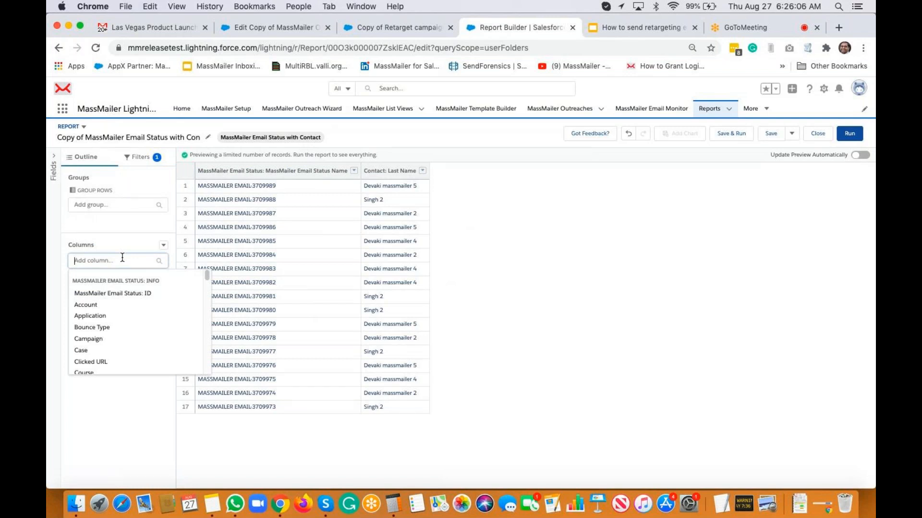
text(even)
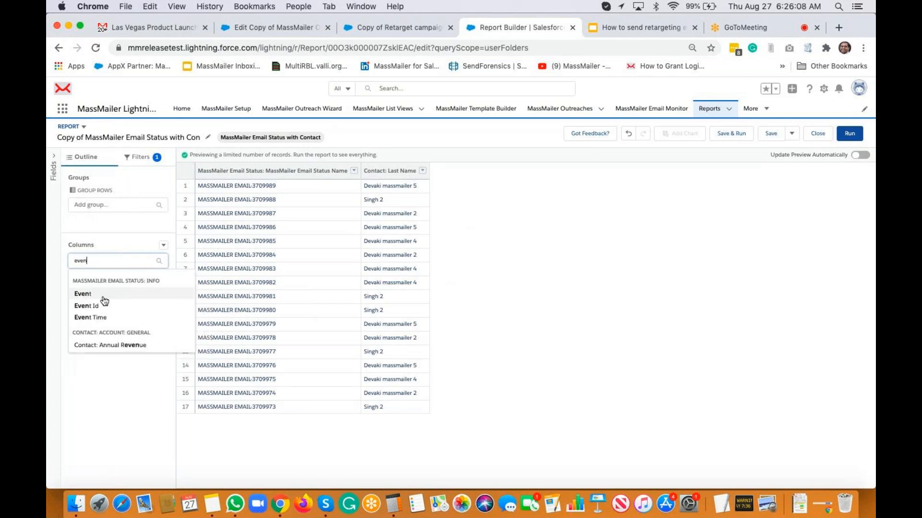
click(102, 299)
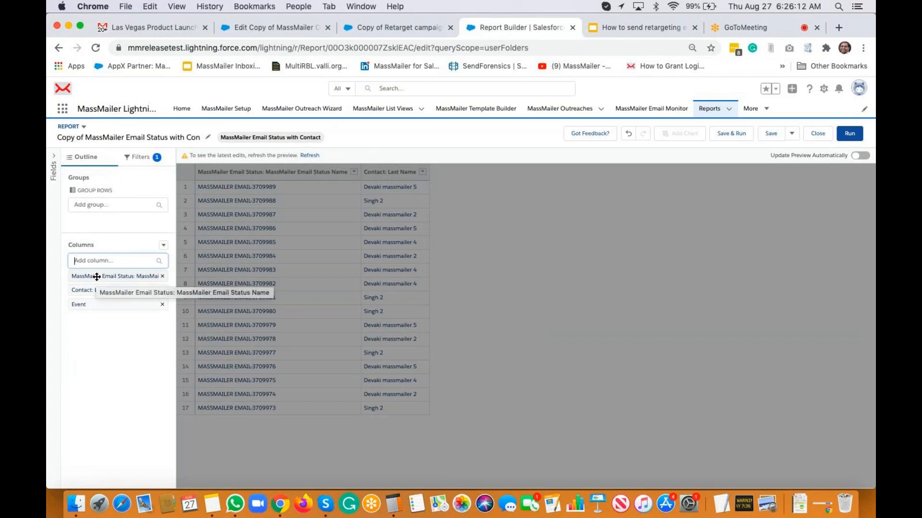
text(email)
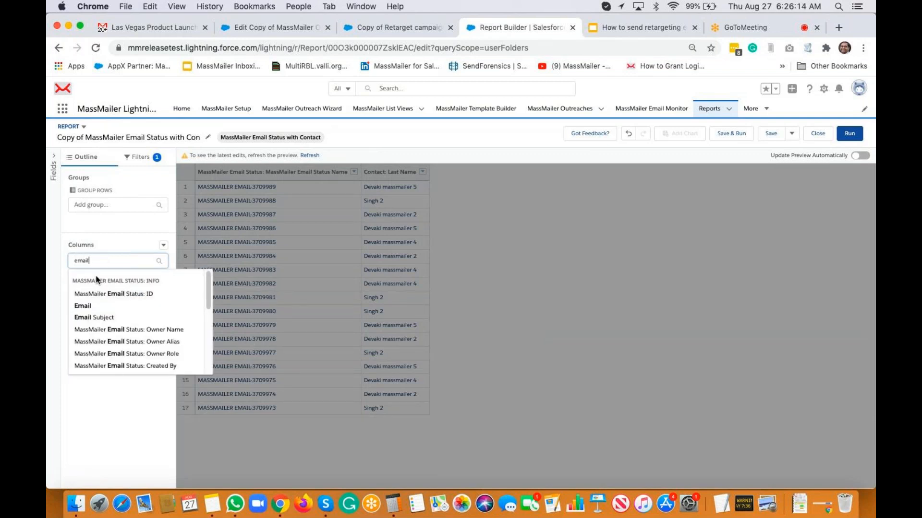
click(86, 307)
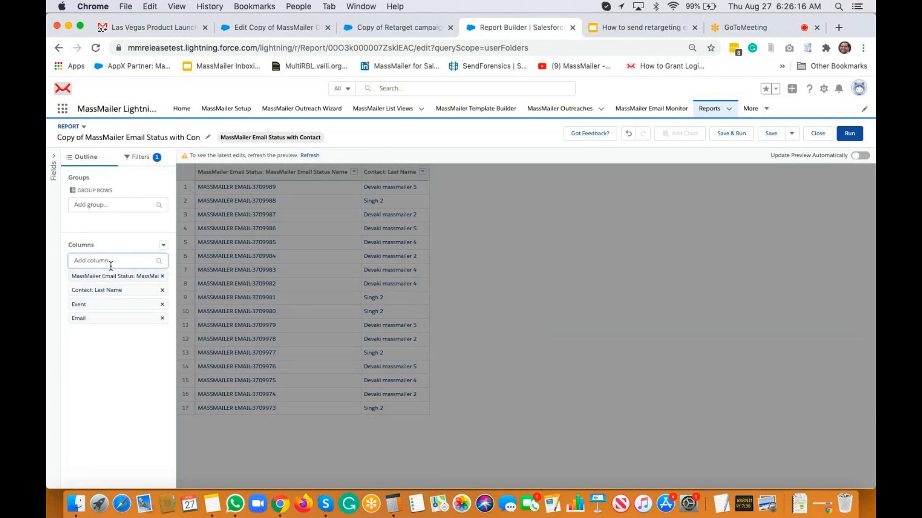
click(110, 263)
text(email su)
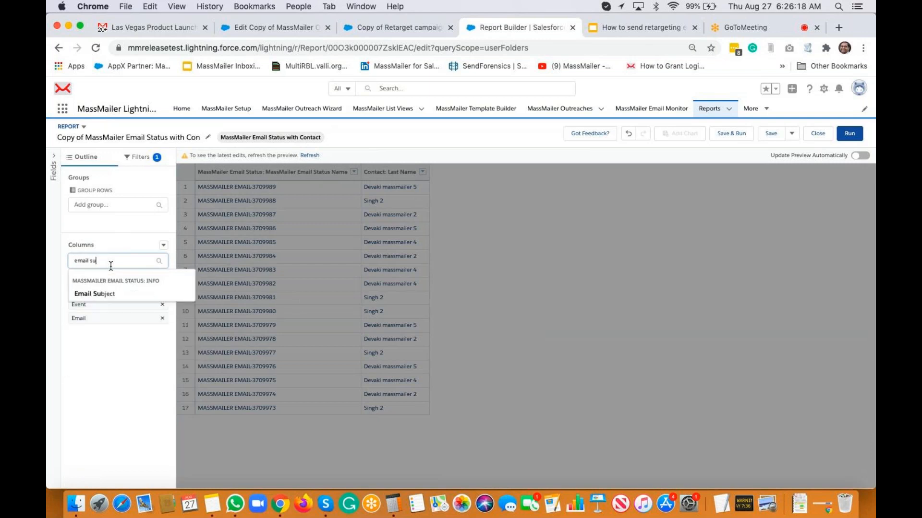
click(107, 294)
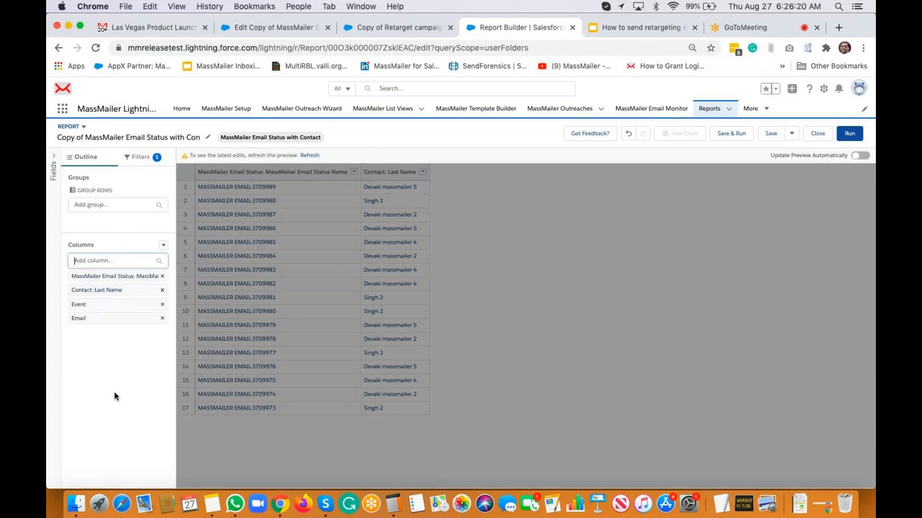
click(313, 156)
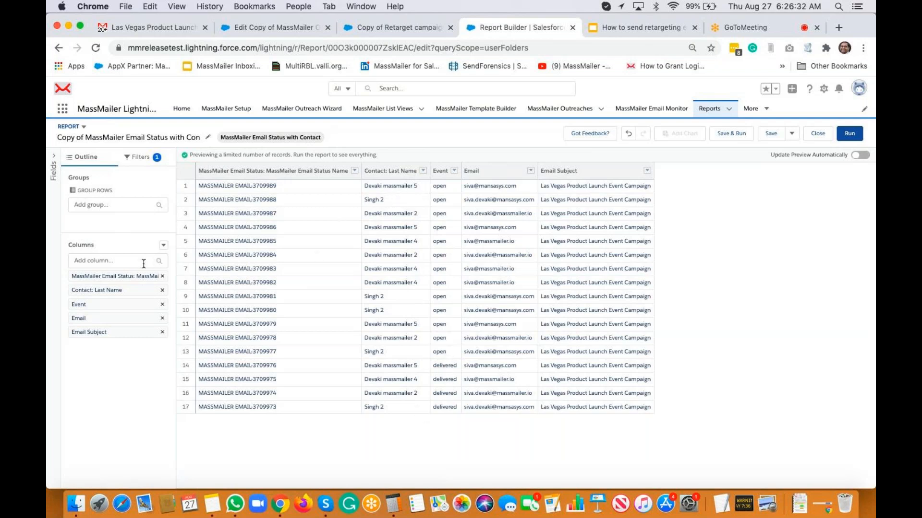
Step: Add a report filter where Event equals open and refresh the preview
click(145, 158)
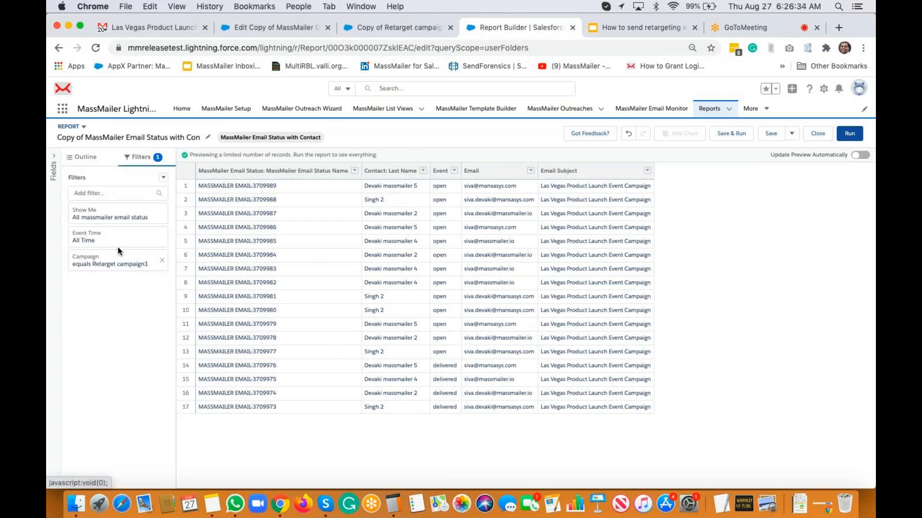
click(94, 190)
text(even)
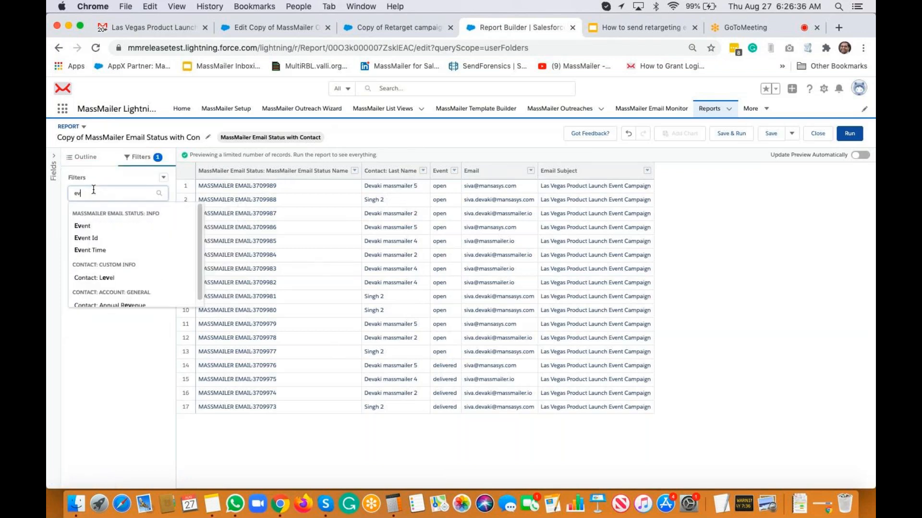
click(103, 226)
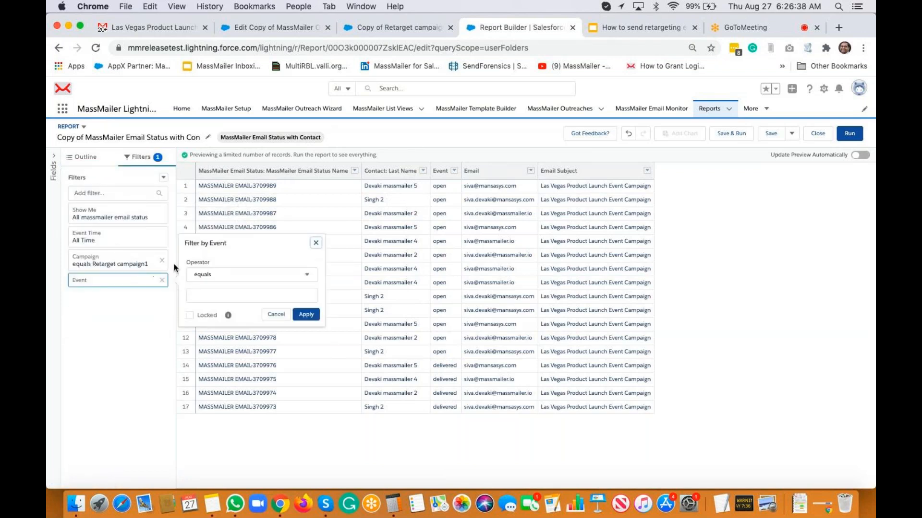
click(231, 296)
text(open)
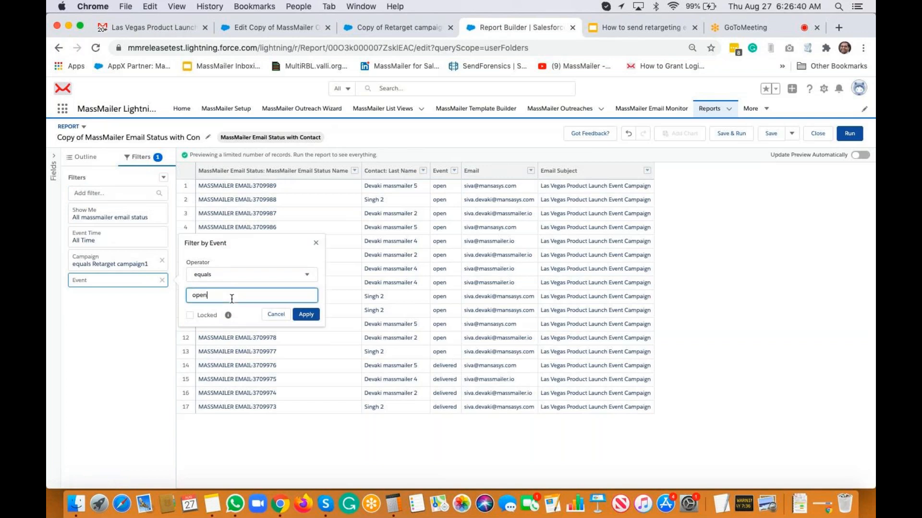
click(307, 317)
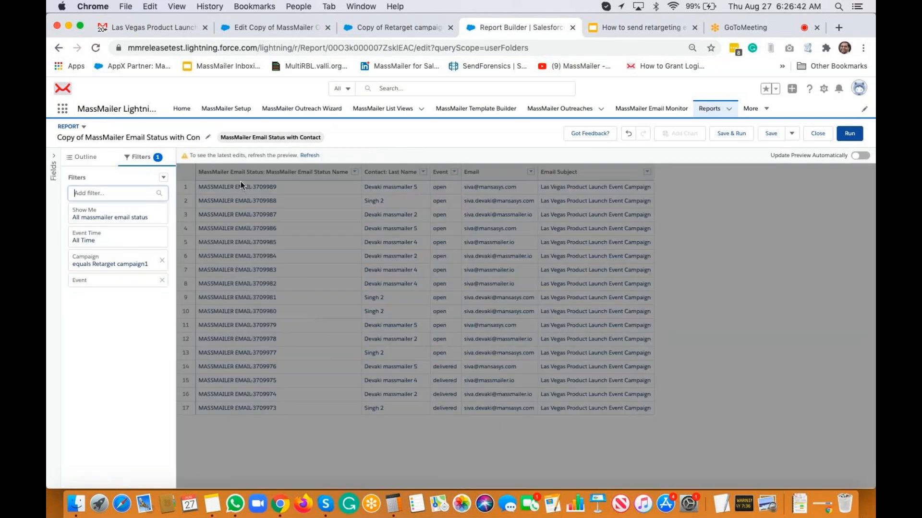
click(307, 155)
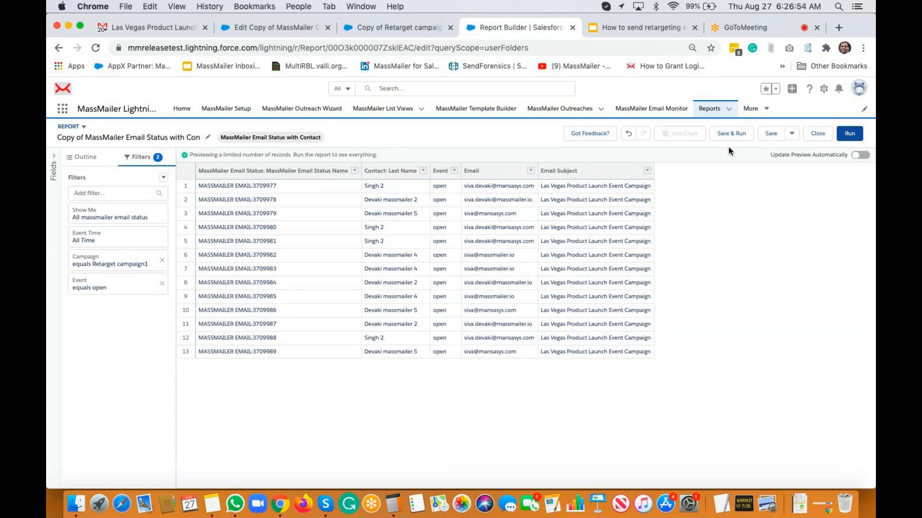
Step: Save and run the edited report, and dismiss the notification
click(793, 135)
click(514, 140)
click(732, 134)
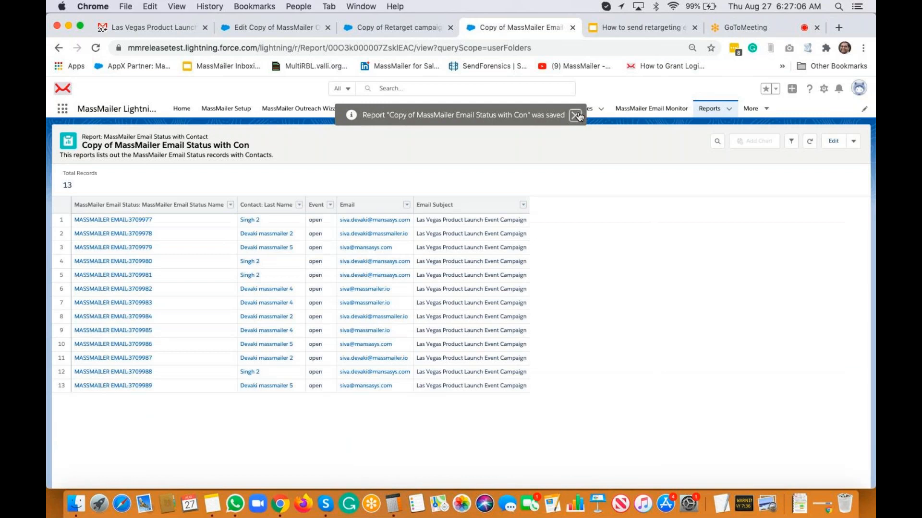
click(576, 115)
Step: Start adding the report's contacts to a campaign and search for Retarget campaign2 as the target campaign
click(854, 143)
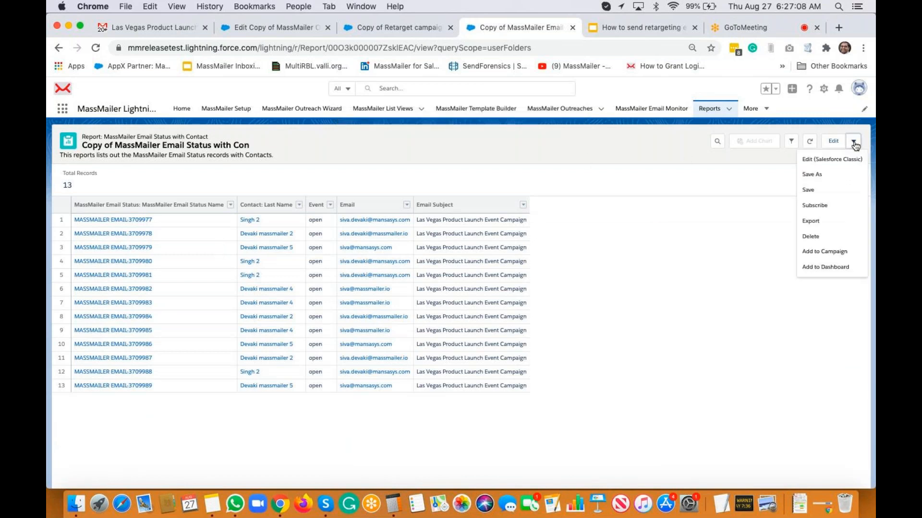
click(828, 258)
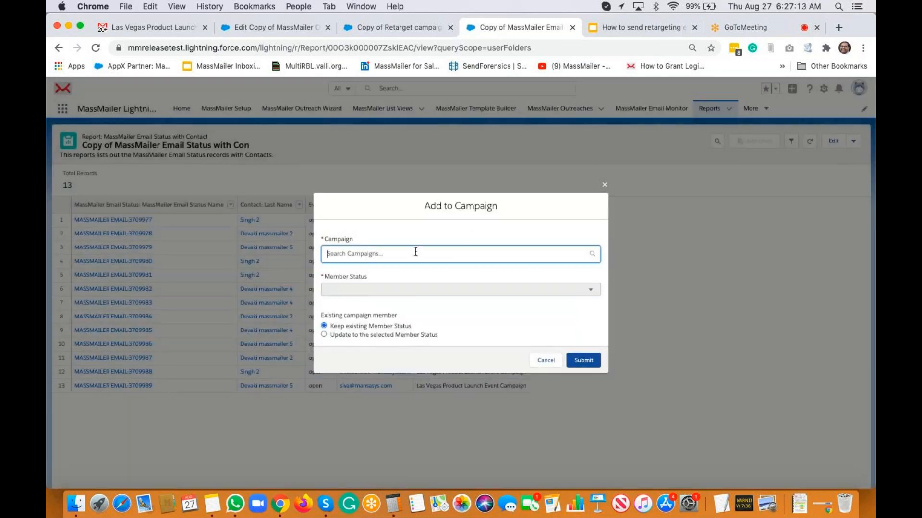
click(407, 258)
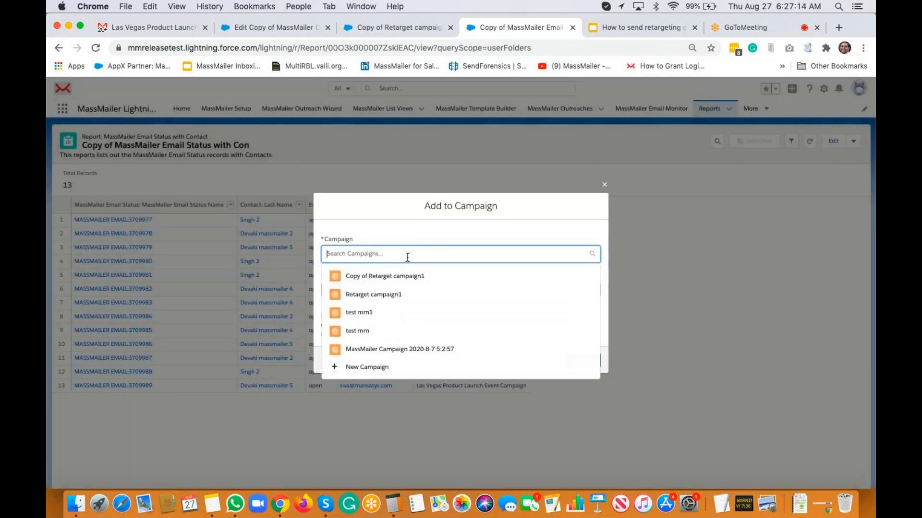
text(Retarget c)
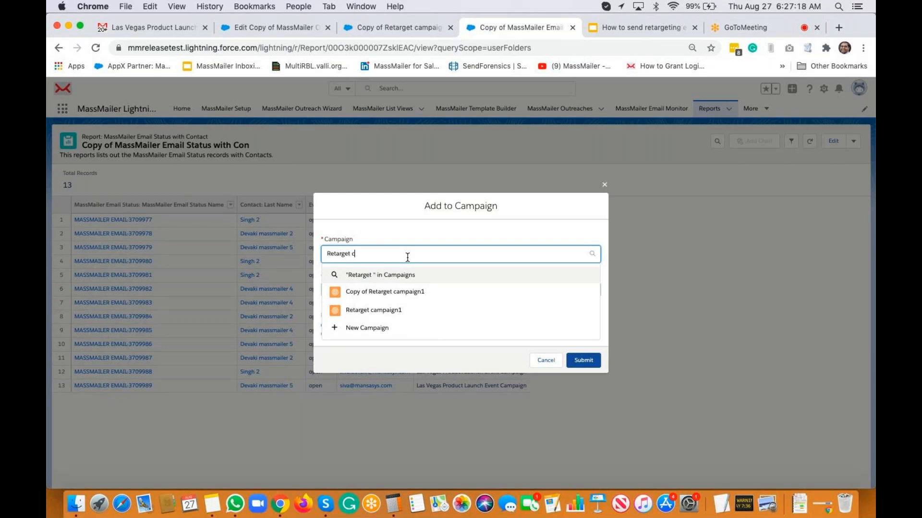
text(ampaign2)
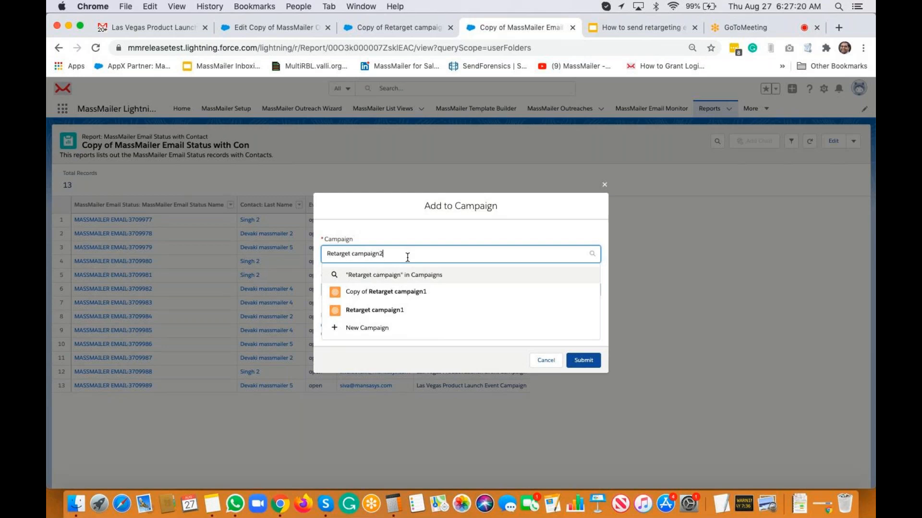
click(463, 236)
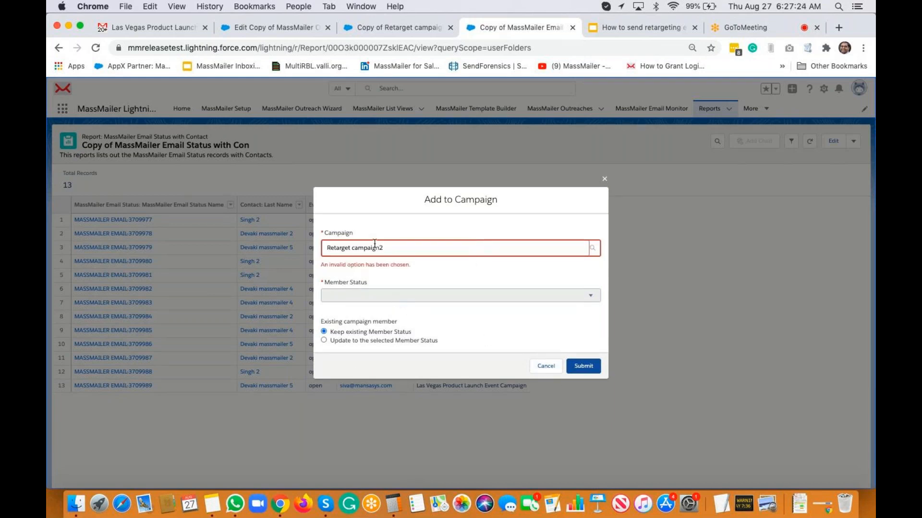
Step: Create and save a new campaign named Retarget Campaign2 as the target for the report's contacts
click(397, 246)
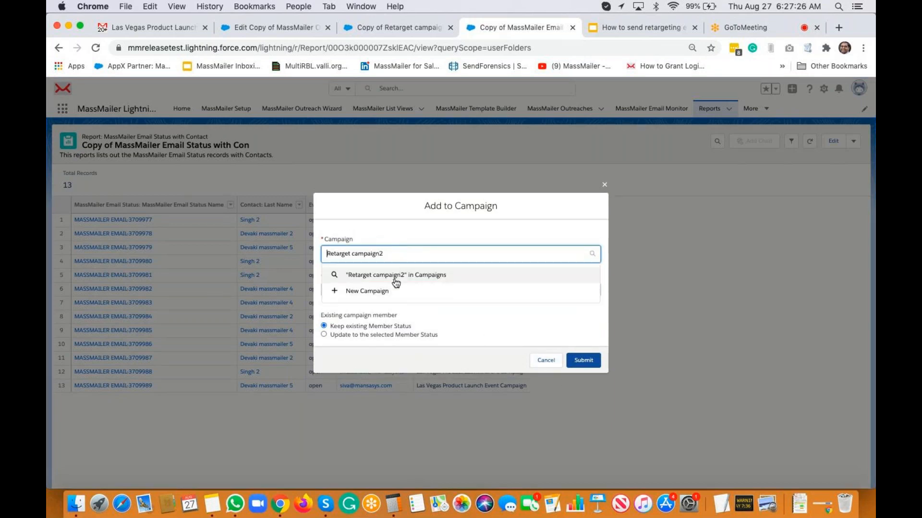
click(389, 291)
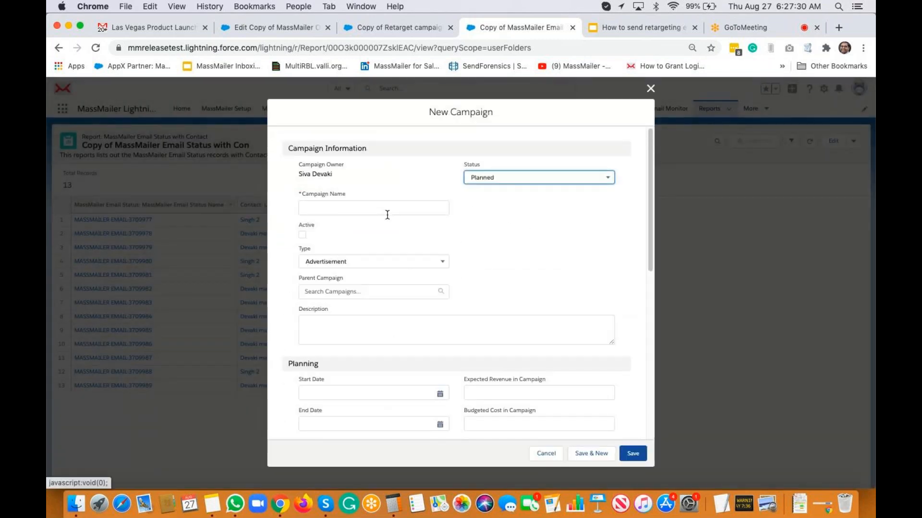
click(357, 212)
text(Retarg)
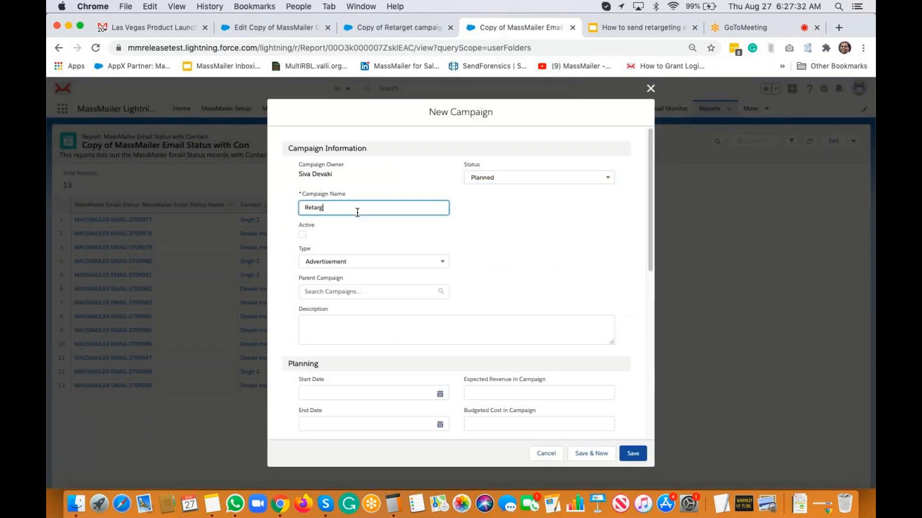
text(et Campaign2)
click(633, 454)
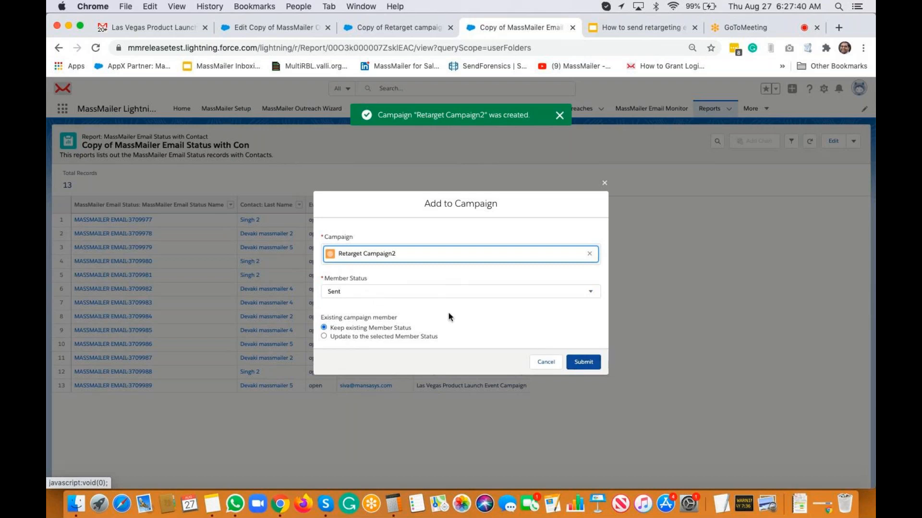
Step: Choose the member status Sent and submit the report's contacts to Retarget Campaign2
click(371, 293)
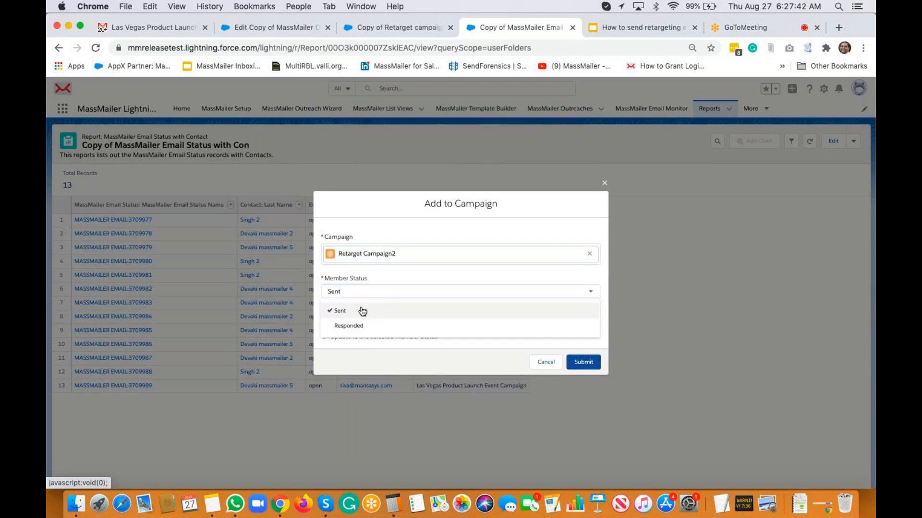
click(360, 308)
click(584, 363)
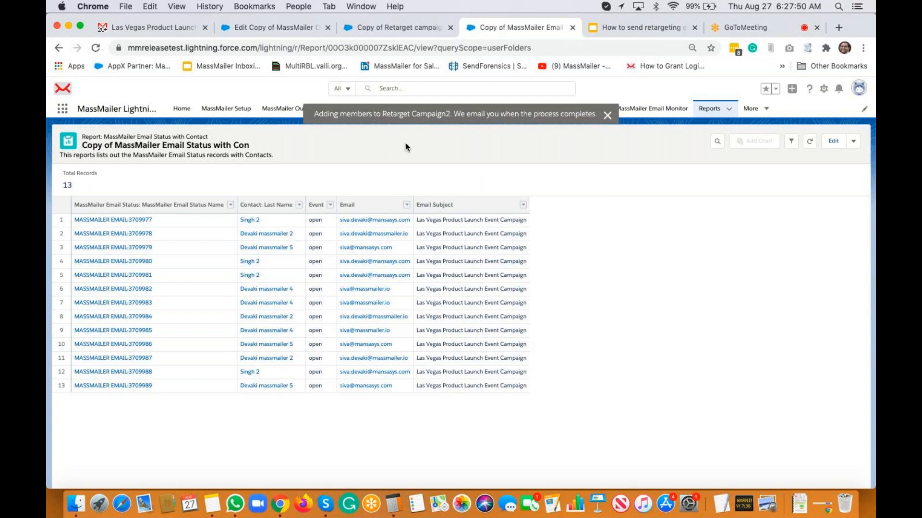
Step: Find and open the Retarget Campaign2 campaign record and check its campaign members chart
click(396, 27)
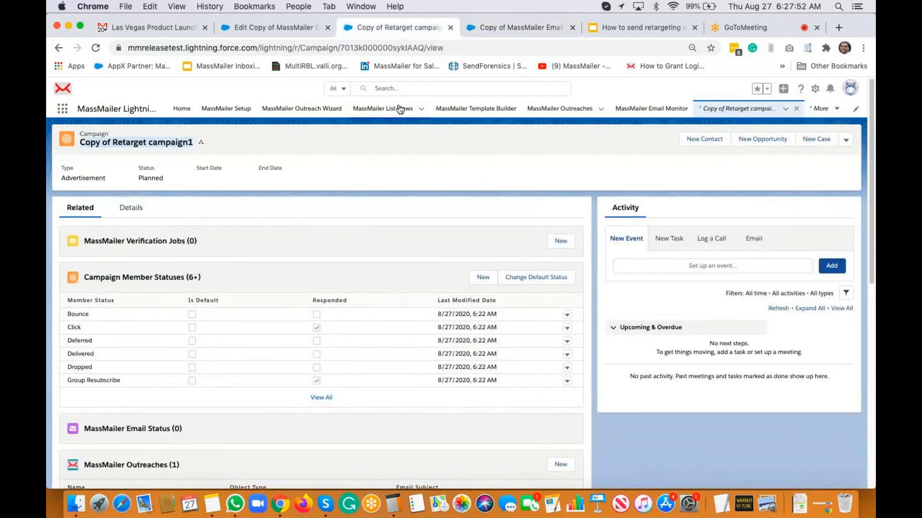
click(398, 90)
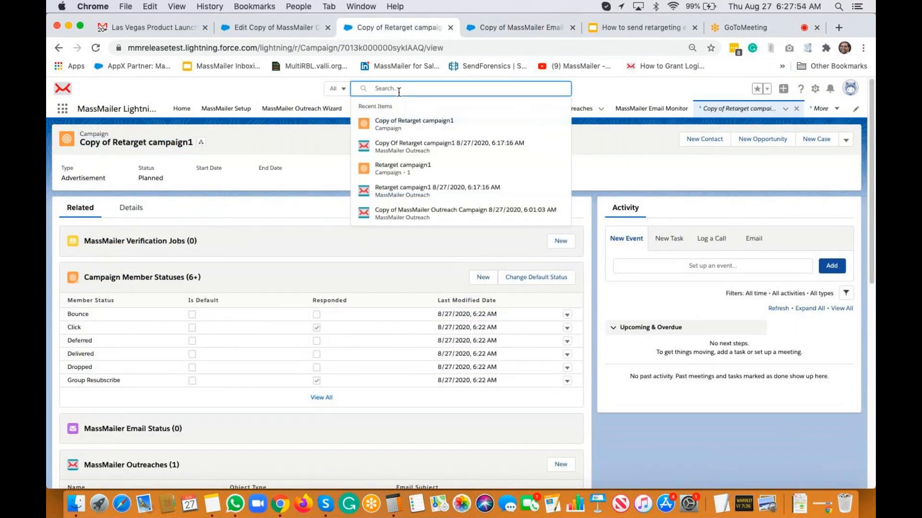
text(reta)
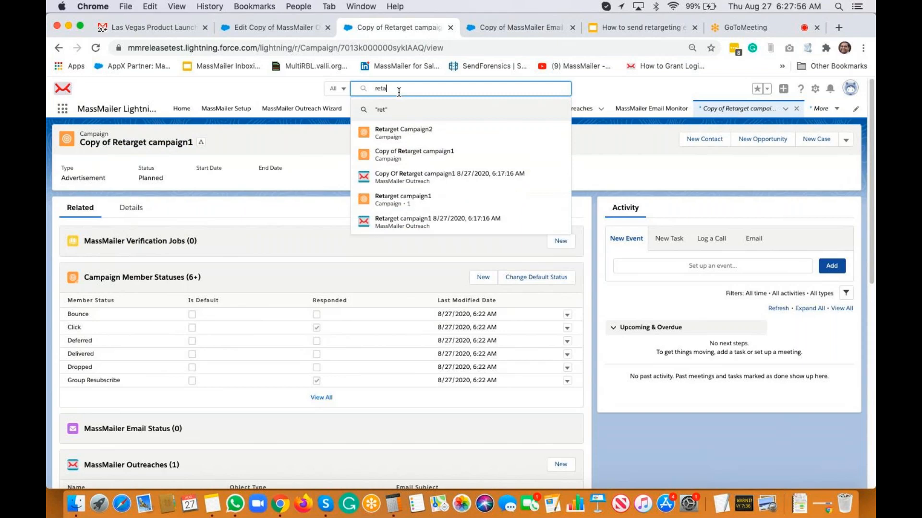
click(408, 137)
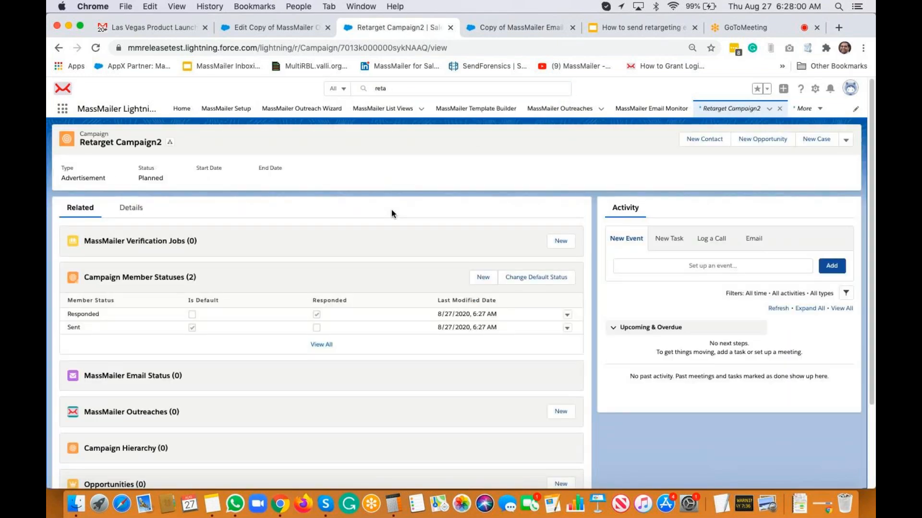
scroll(391, 210, down, 3)
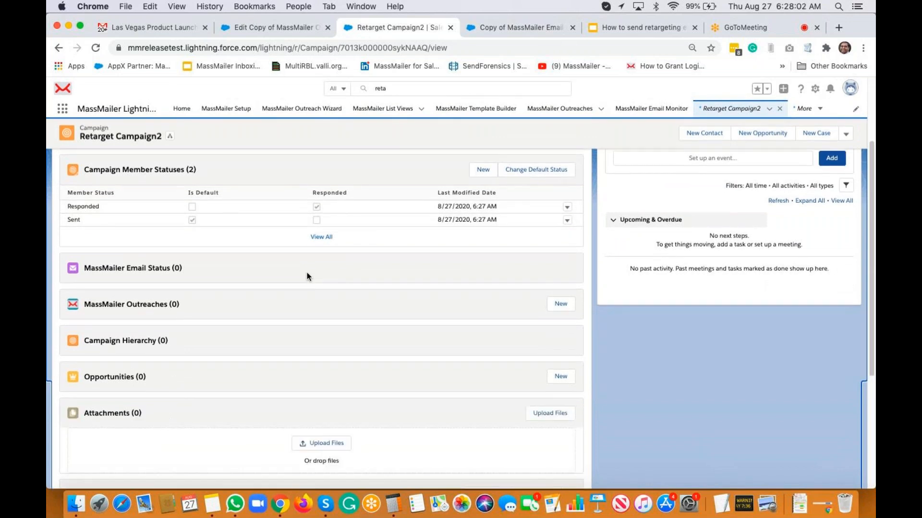
scroll(307, 272, down, 5)
mouse_move(305, 373)
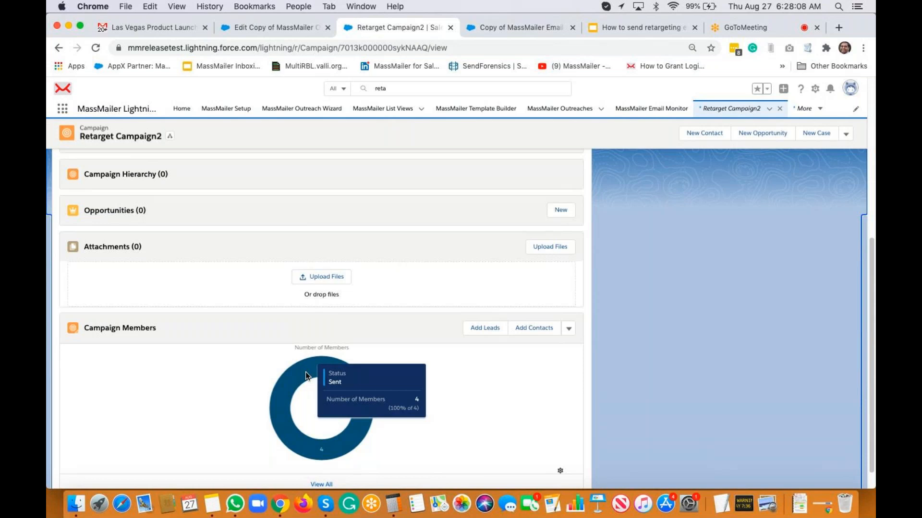
Step: Set Retarget Campaign2 as a MassMailer campaign, acknowledge the message and dismiss the feedback window
scroll(604, 296, up, 10)
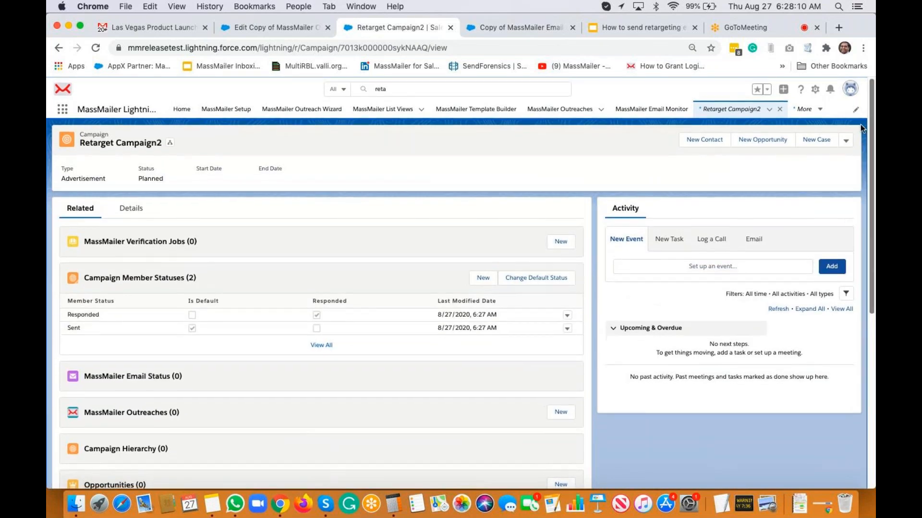
click(845, 140)
scroll(792, 258, down, 3)
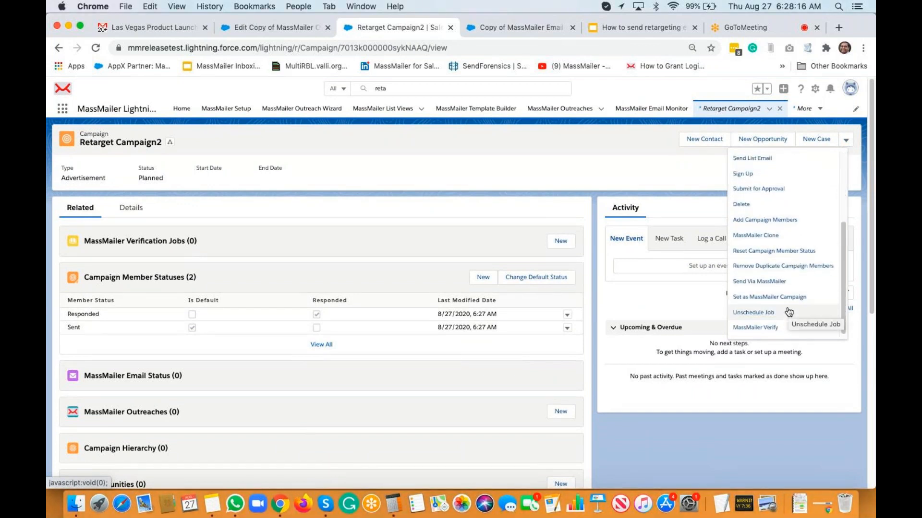
click(770, 297)
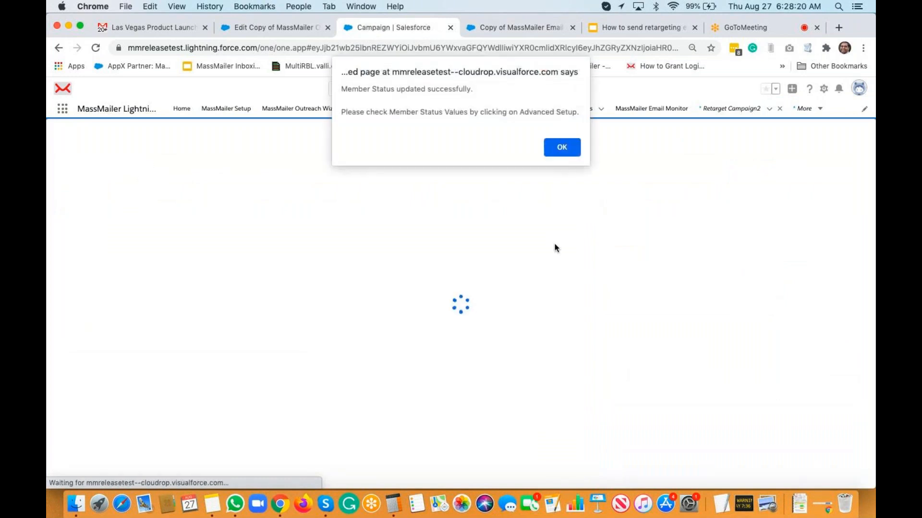
click(554, 152)
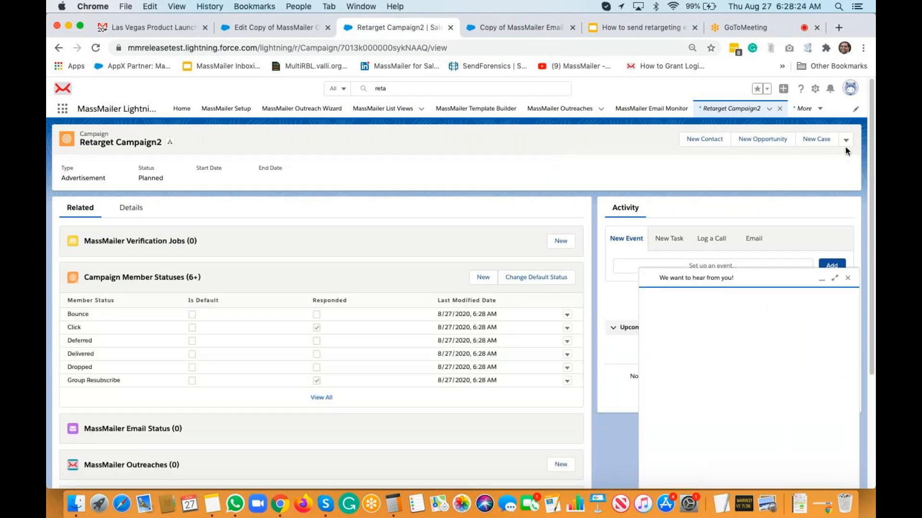
click(848, 280)
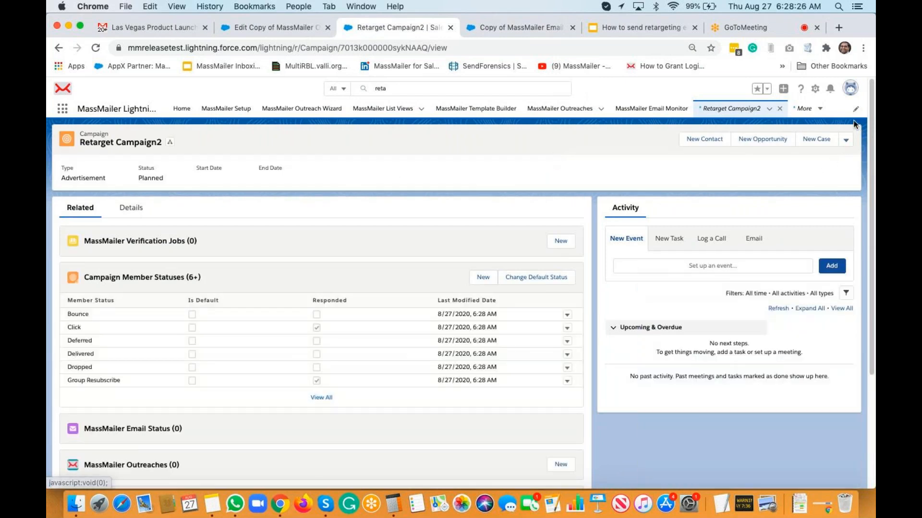
Step: Reset the campaign member status of Retarget Campaign2's members to New
click(846, 141)
scroll(778, 264, down, 3)
scroll(783, 285, down, 1)
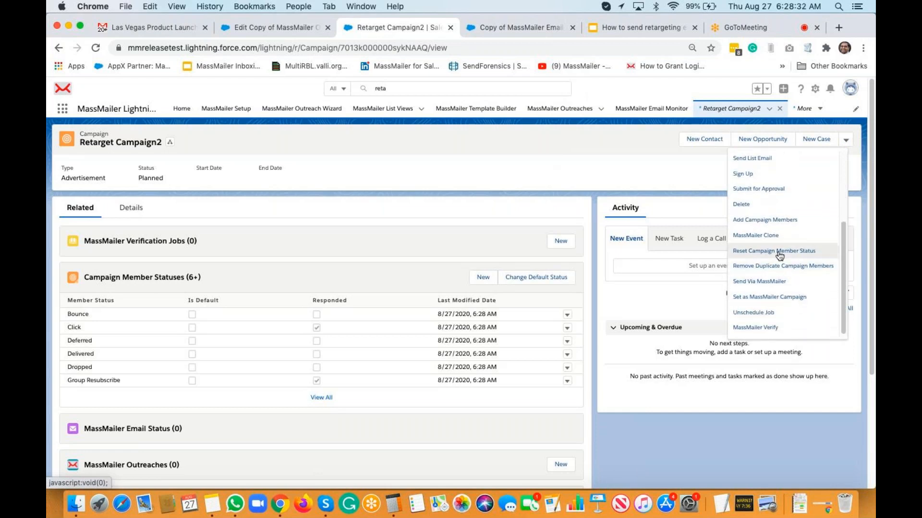
click(756, 257)
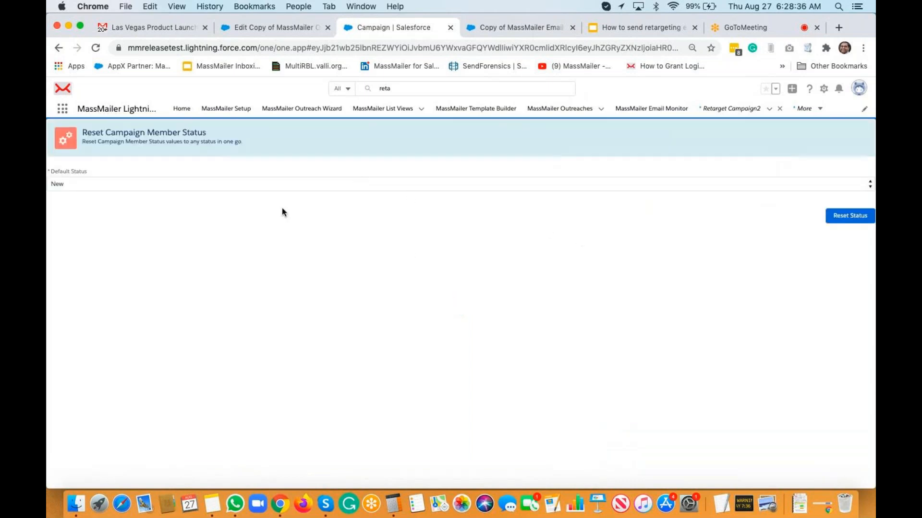
click(829, 216)
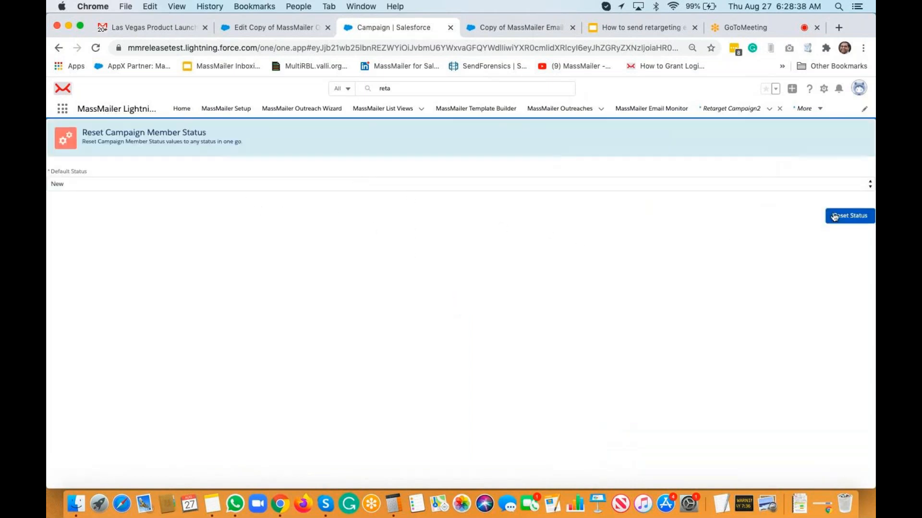
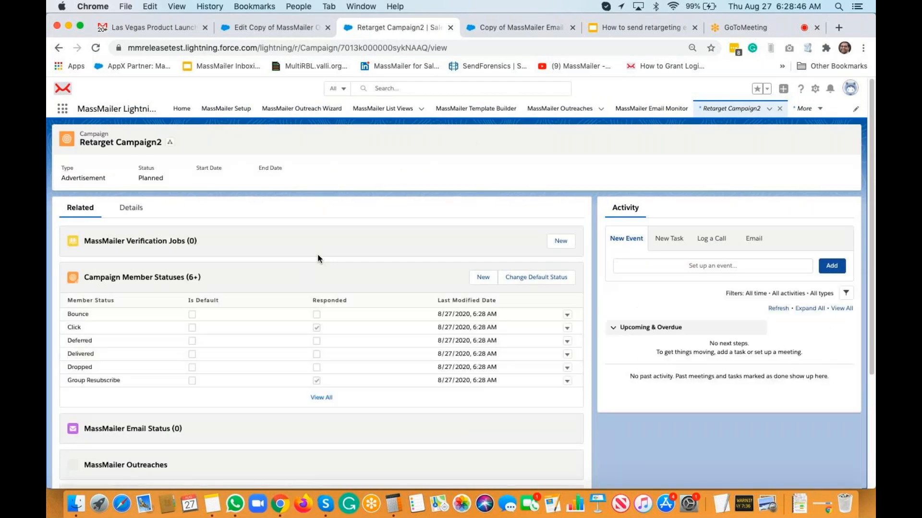
Step: Check the member status breakdown in Retarget Campaign2's campaign members chart
scroll(318, 258, down, 5)
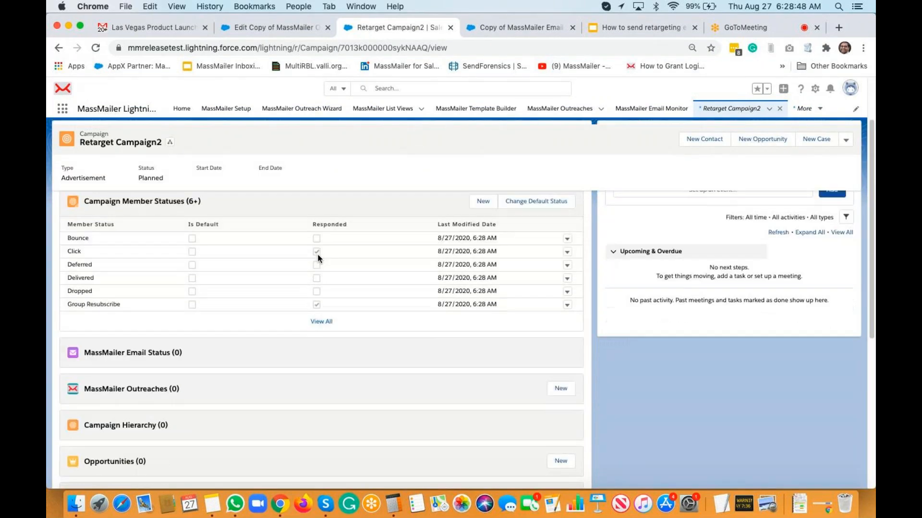
scroll(320, 260, down, 3)
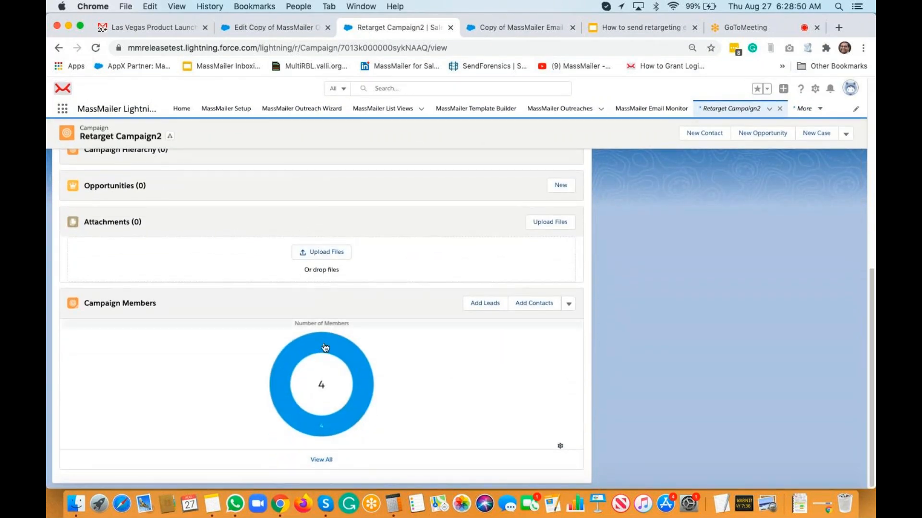
mouse_move(347, 349)
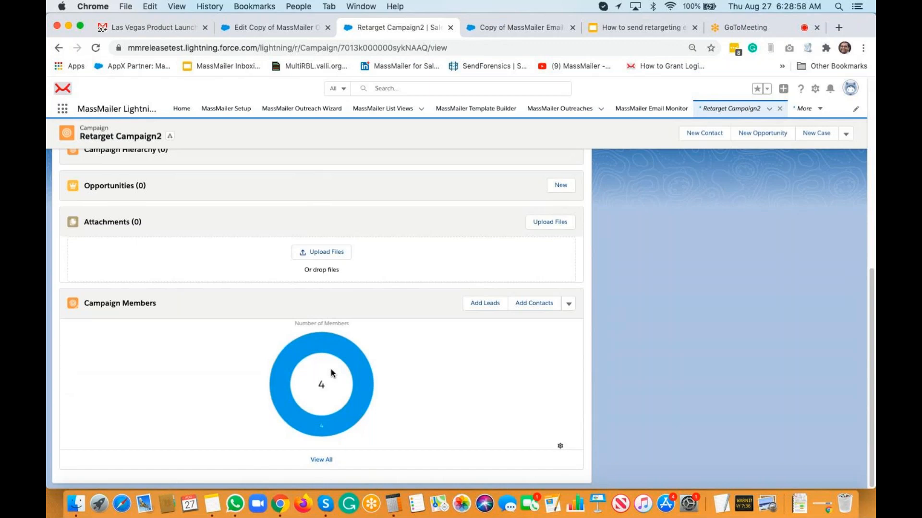
scroll(331, 373, up, 2)
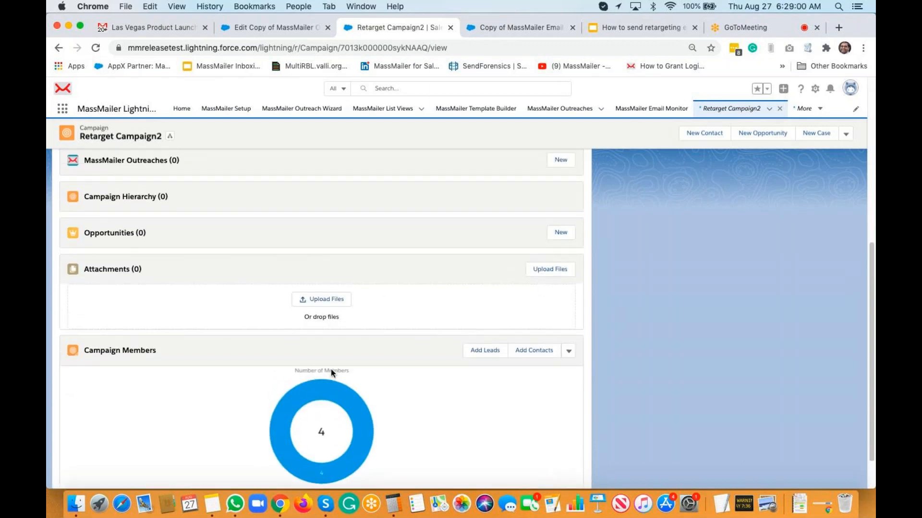
scroll(331, 372, up, 10)
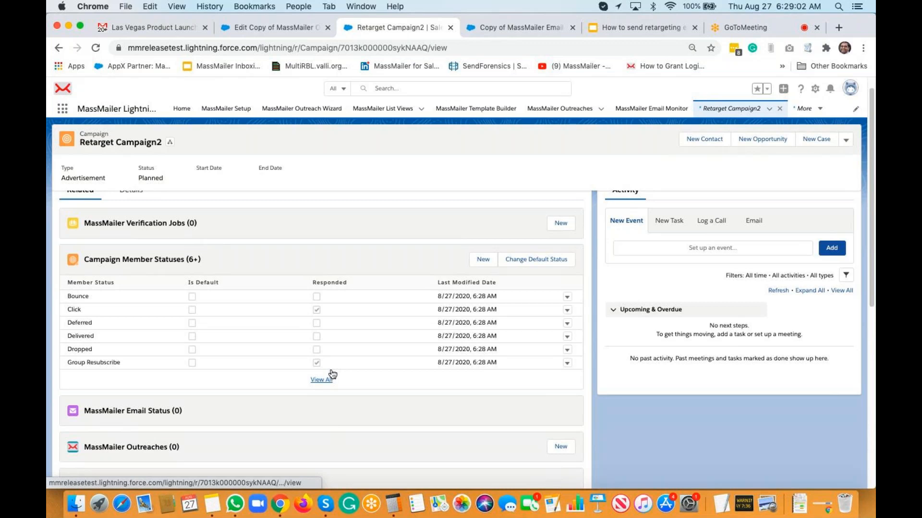
scroll(331, 355, up, 1)
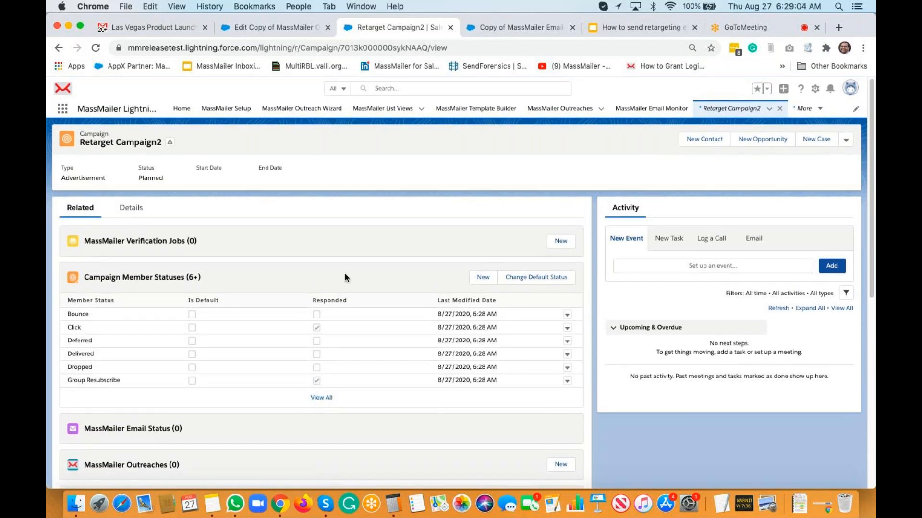
Step: Start a new MassMailer list view named retarget view and choose Contact as its object
click(392, 110)
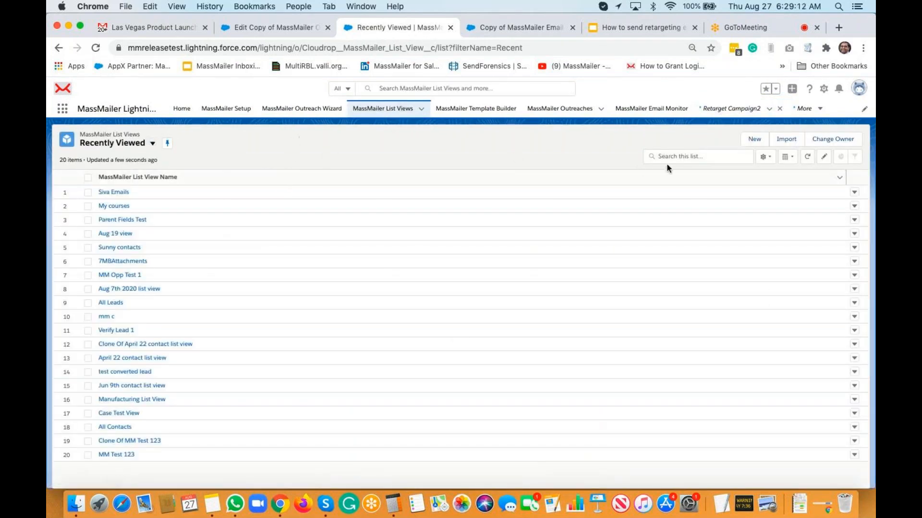
click(755, 139)
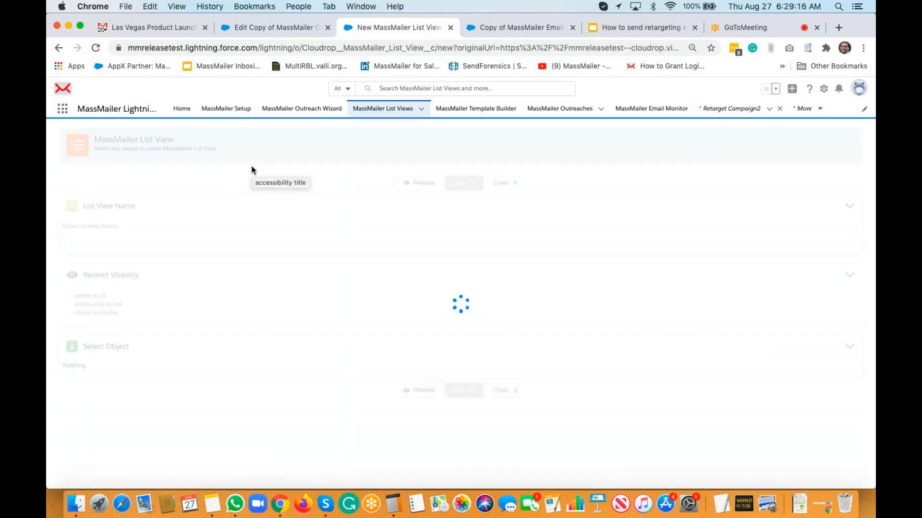
click(184, 235)
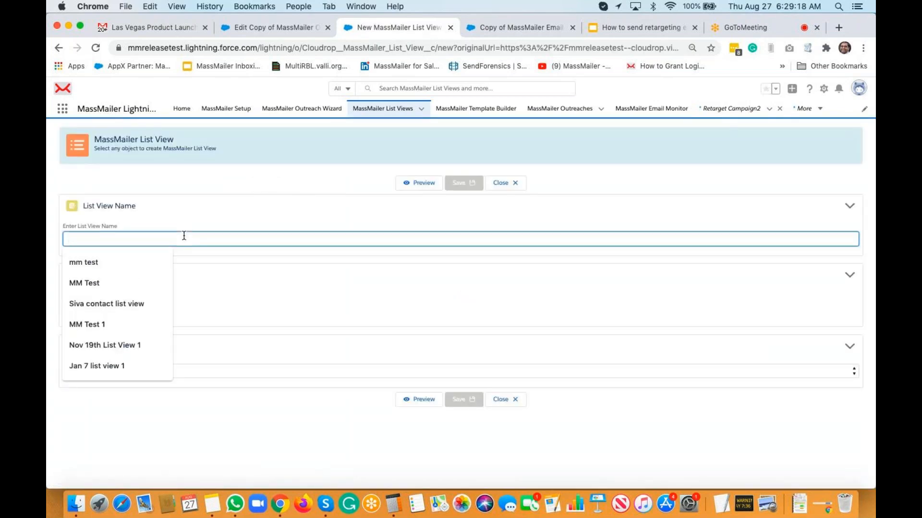
text(retarget view)
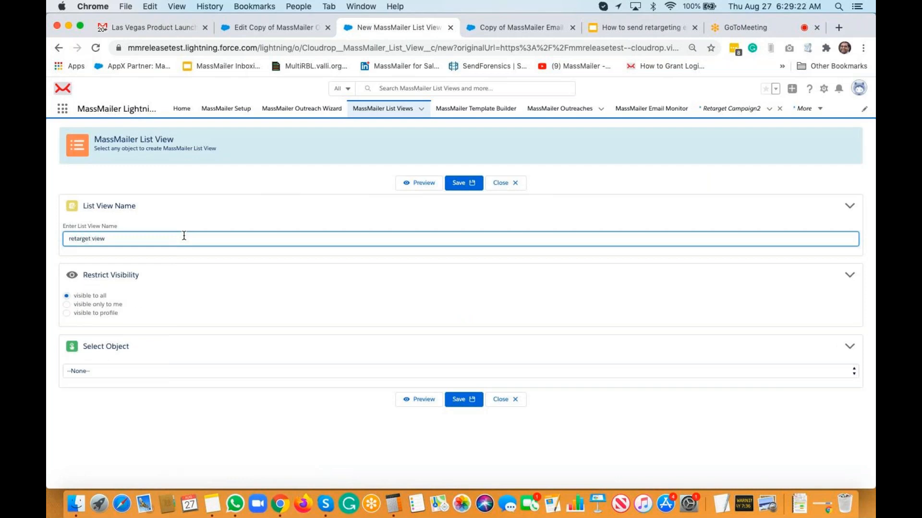
scroll(184, 235, down, 1)
click(234, 197)
scroll(136, 373, down, 1)
click(111, 370)
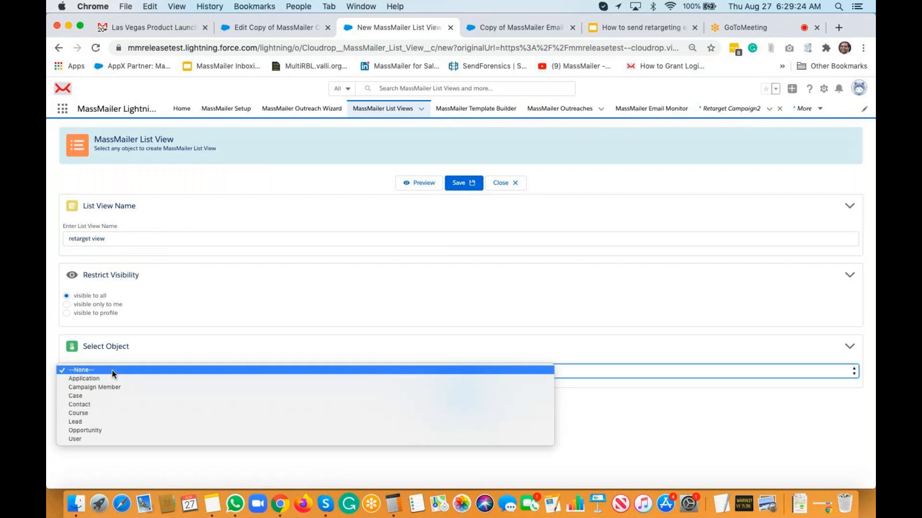
click(102, 402)
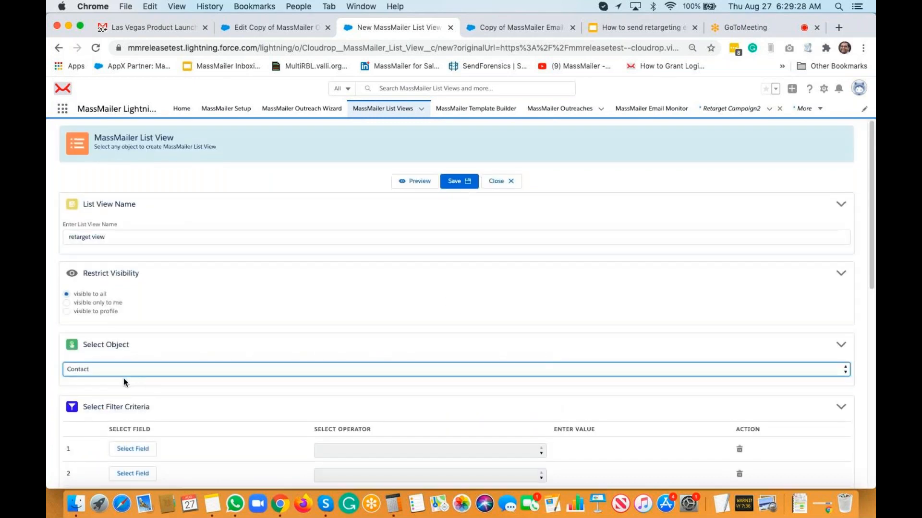
Step: Choose the contact's Email field for the first filter criterion of the list view
scroll(130, 370, down, 3)
click(141, 352)
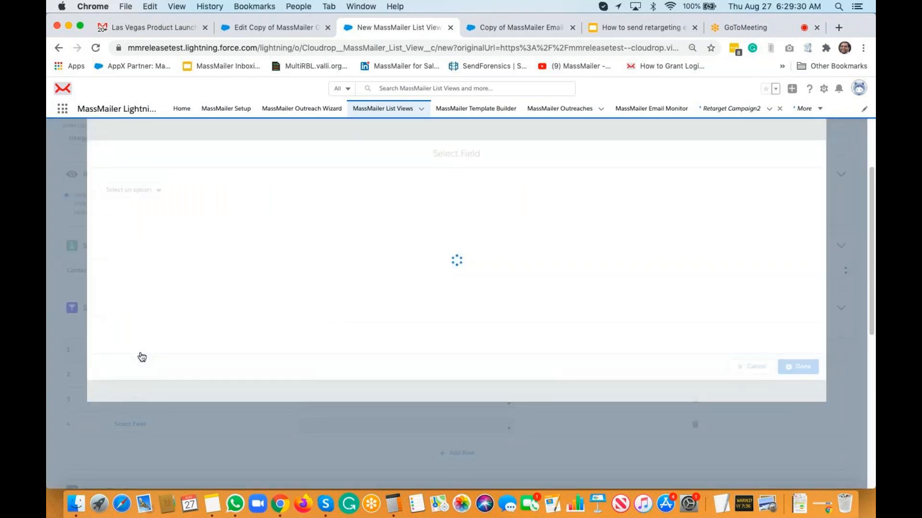
click(146, 197)
click(144, 205)
text(emal)
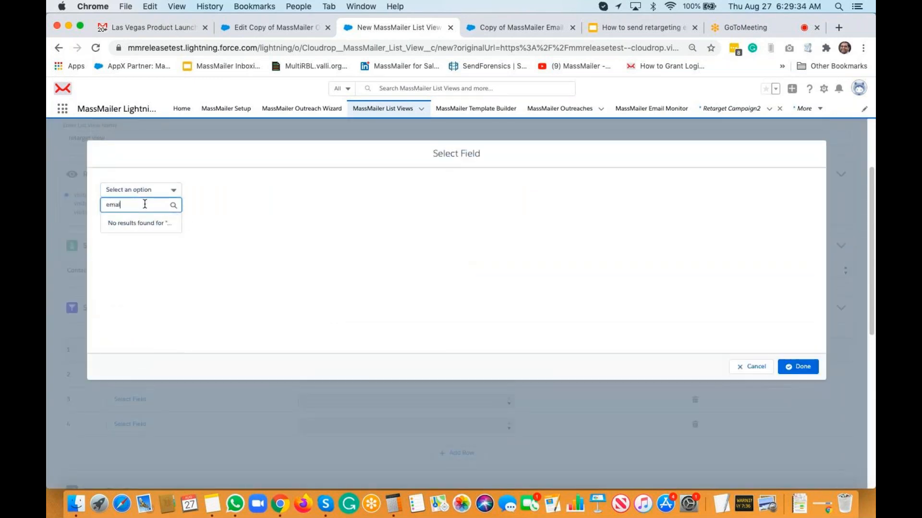
key(BackSpace)
key(BackSpace)
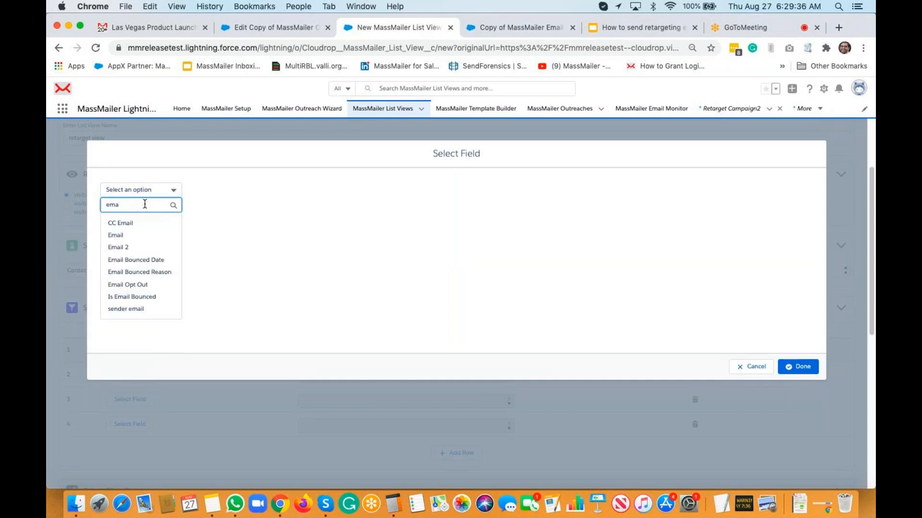
click(135, 236)
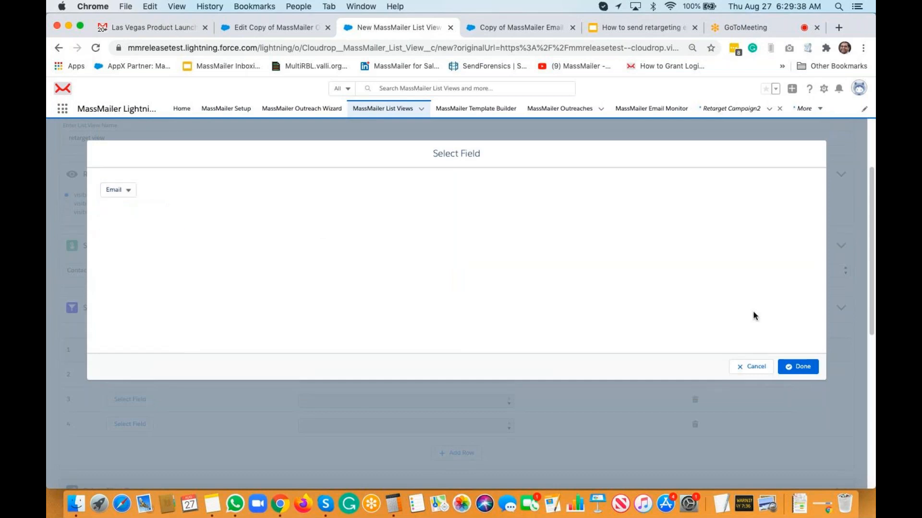
click(799, 367)
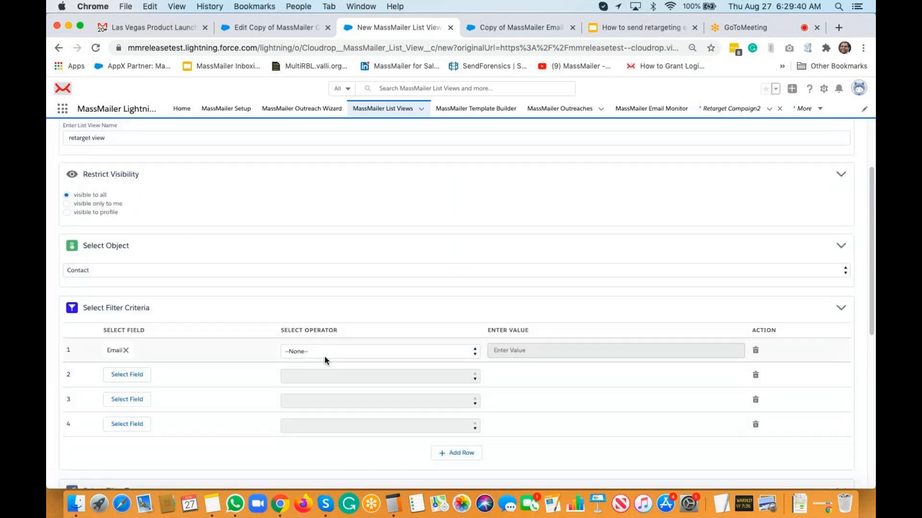
Step: Set the Email filter criterion to the operator Contains with the value @
click(324, 357)
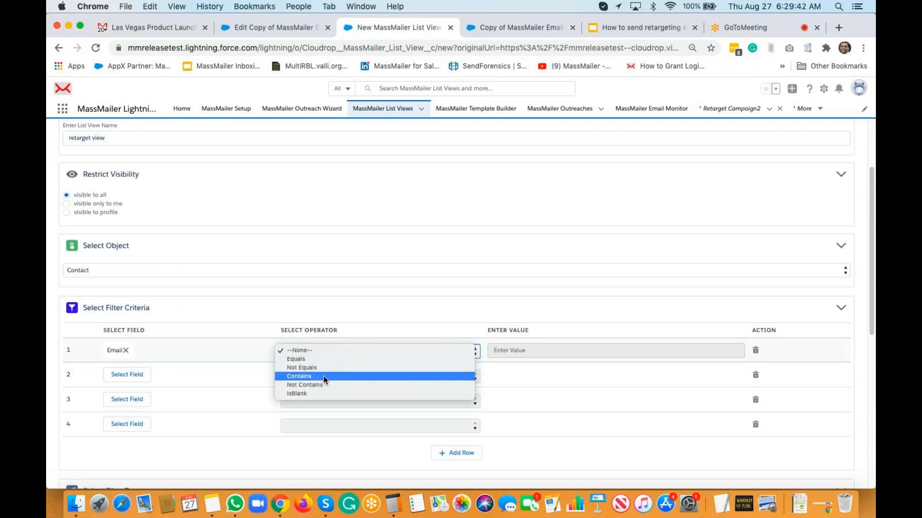
click(325, 378)
click(522, 351)
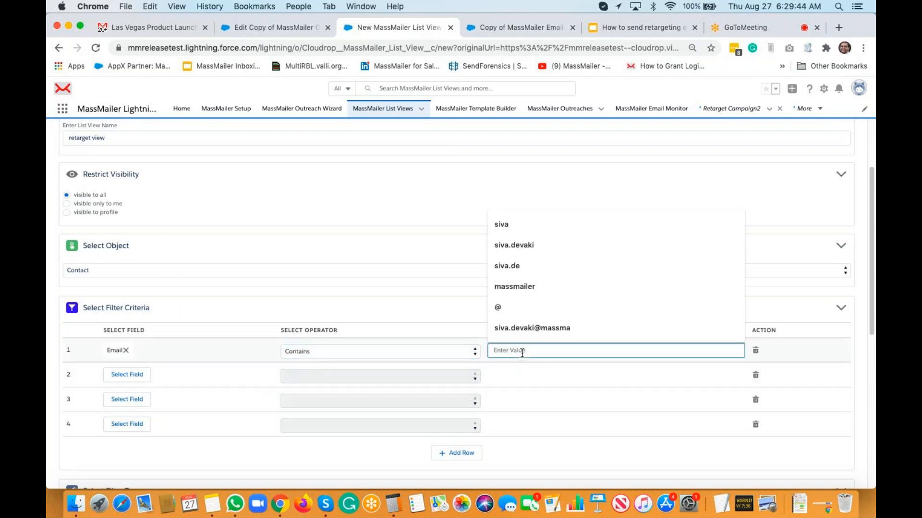
text(@)
click(416, 303)
scroll(415, 303, down, 3)
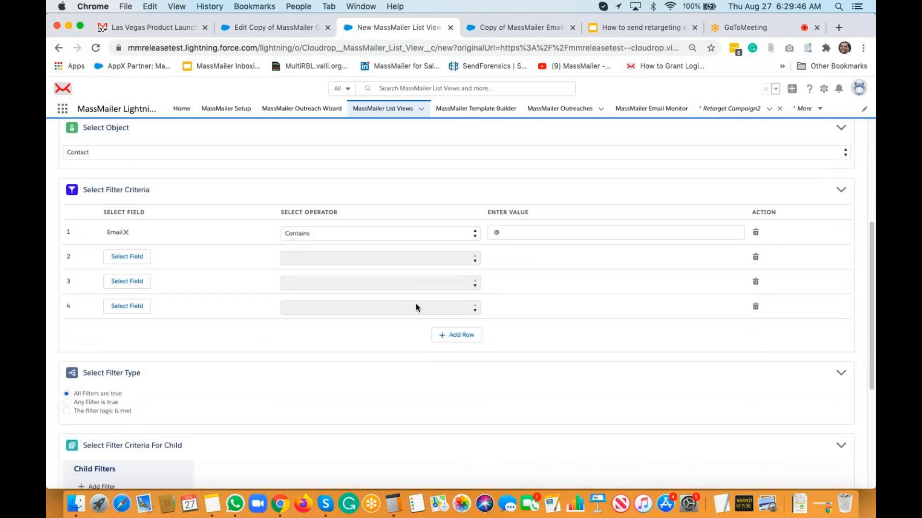
Step: Add a child filter to the list view on the MassMailer Email Status (Cloudrop__Contact__c) object
scroll(415, 303, down, 3)
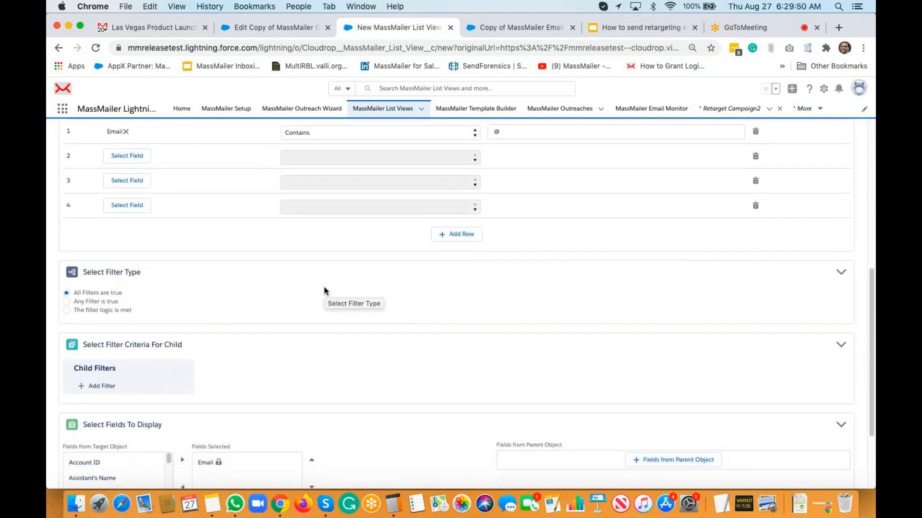
scroll(323, 291, down, 2)
click(107, 331)
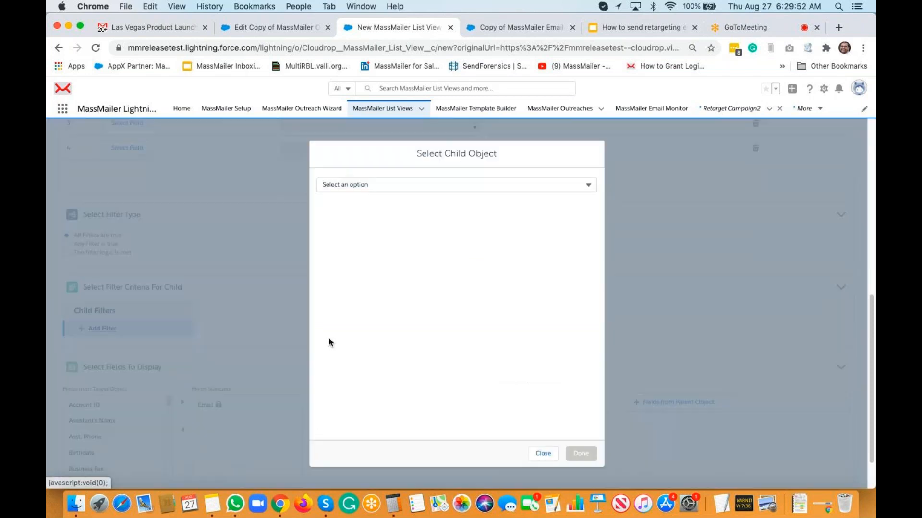
click(367, 185)
click(369, 203)
text(email st)
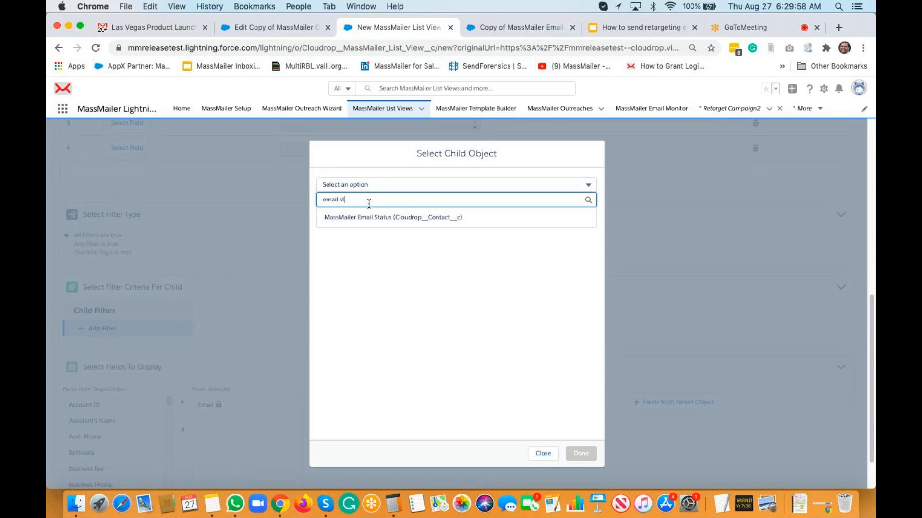
click(408, 219)
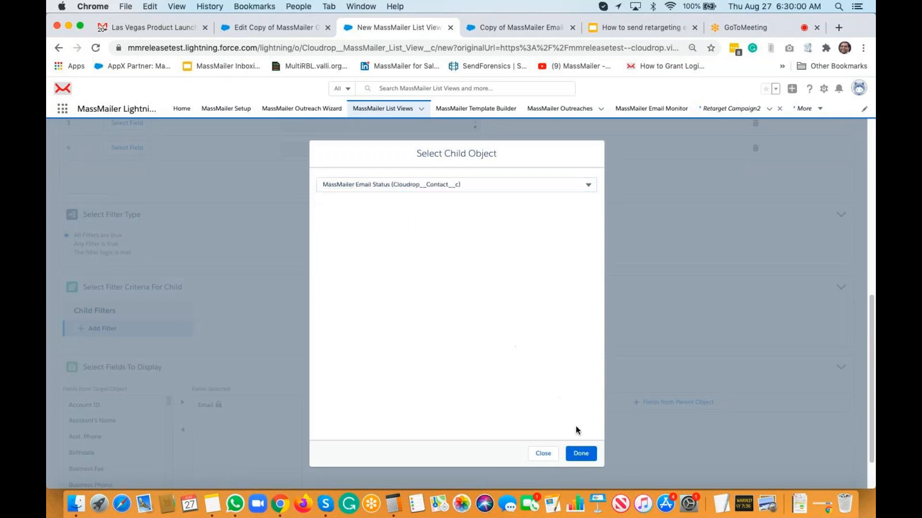
click(581, 455)
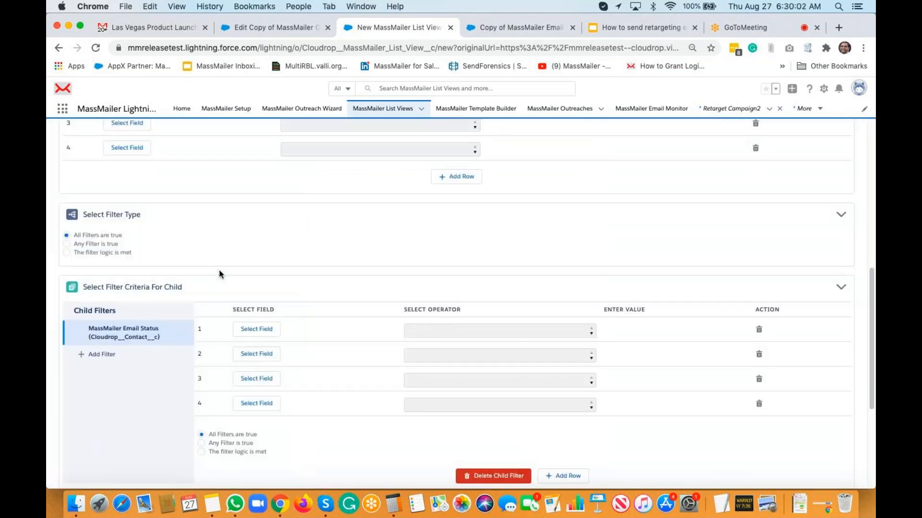
click(253, 331)
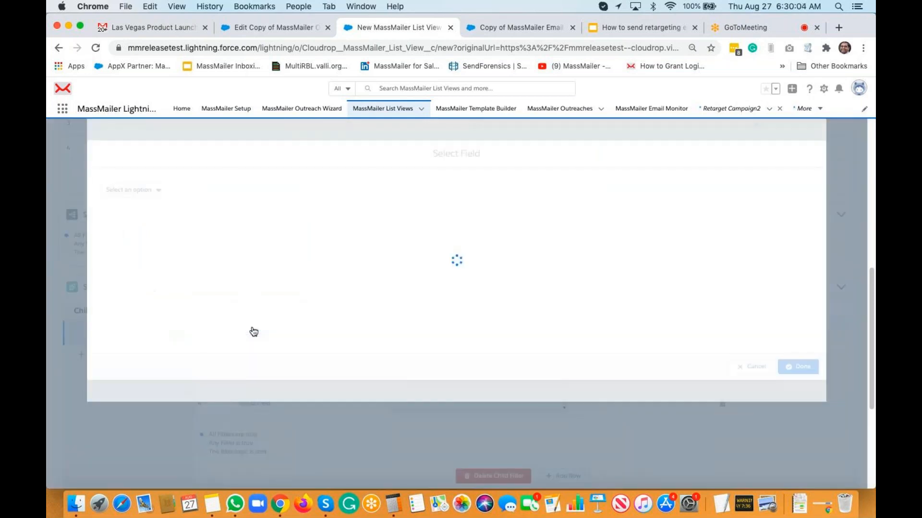
click(142, 191)
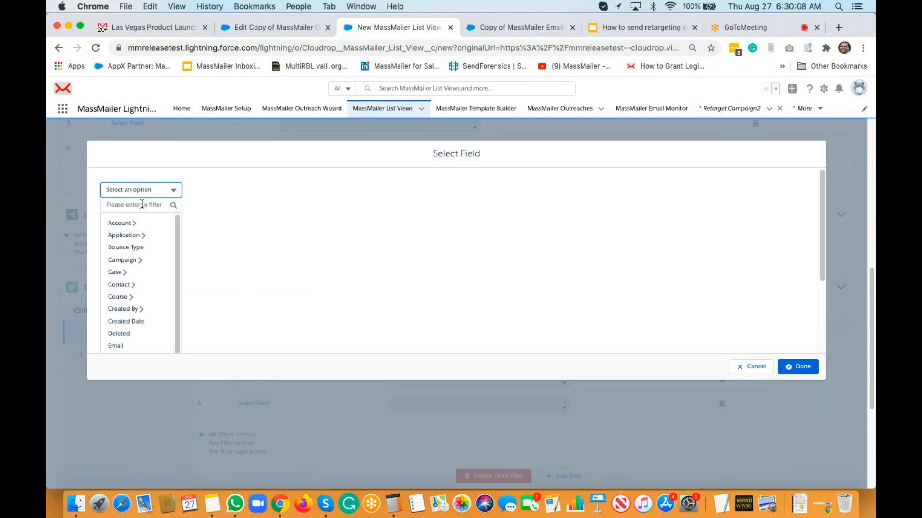
click(142, 204)
text(o)
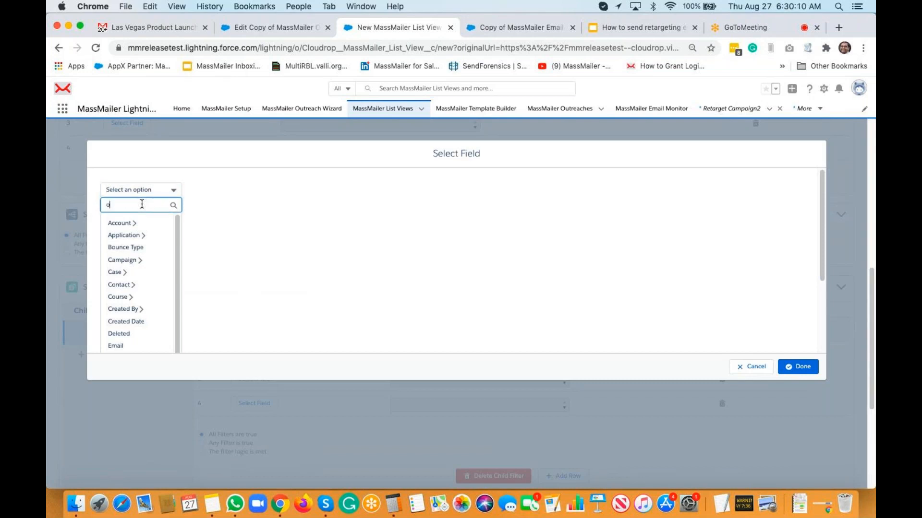
text(ut)
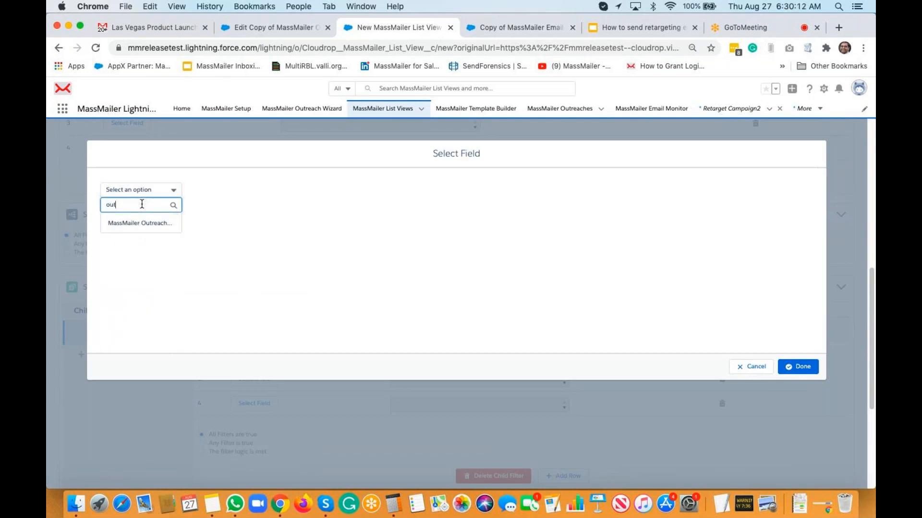
double_click(135, 207)
text(mass)
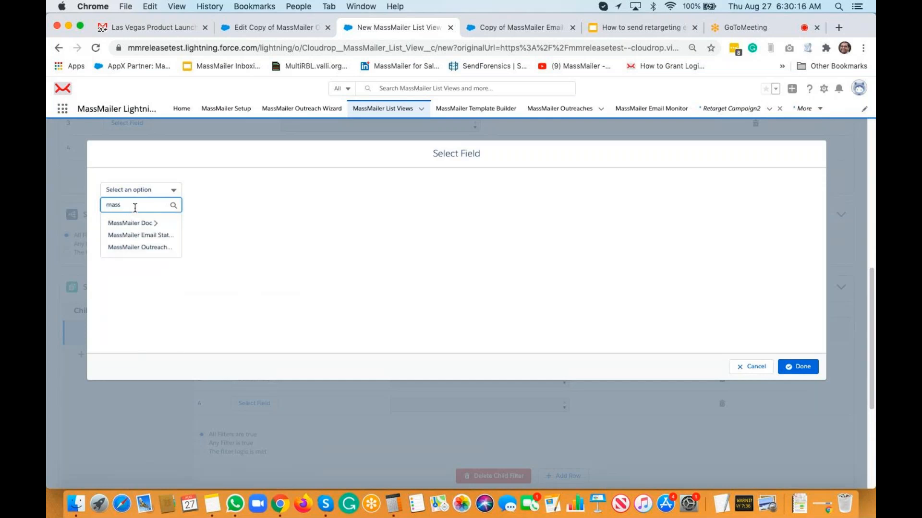
click(144, 235)
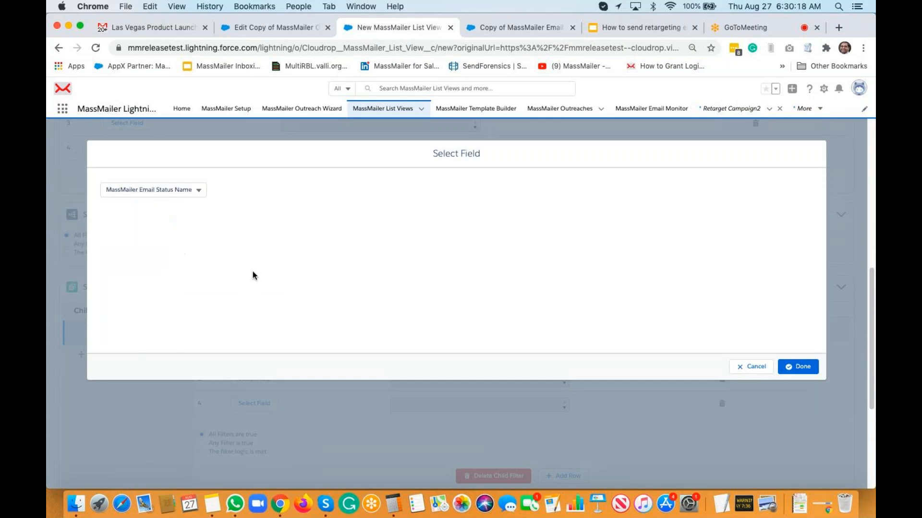
click(798, 366)
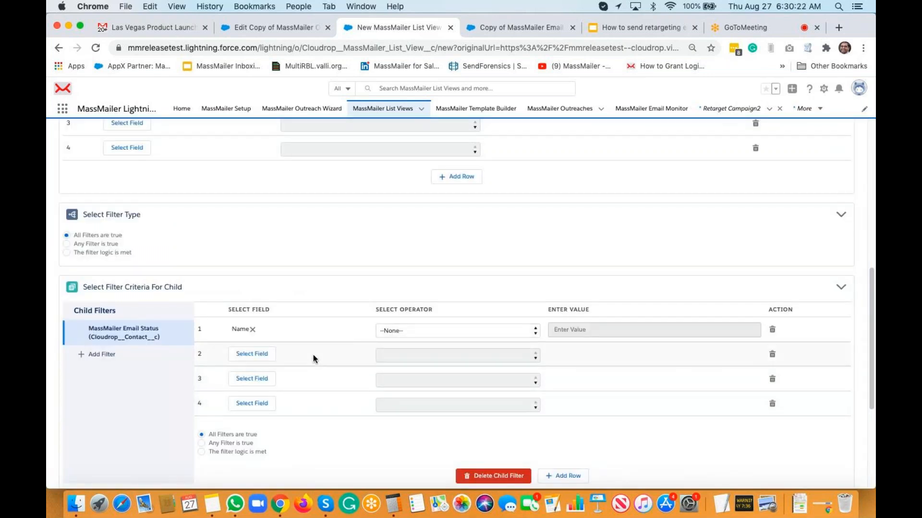
scroll(312, 356, down, 1)
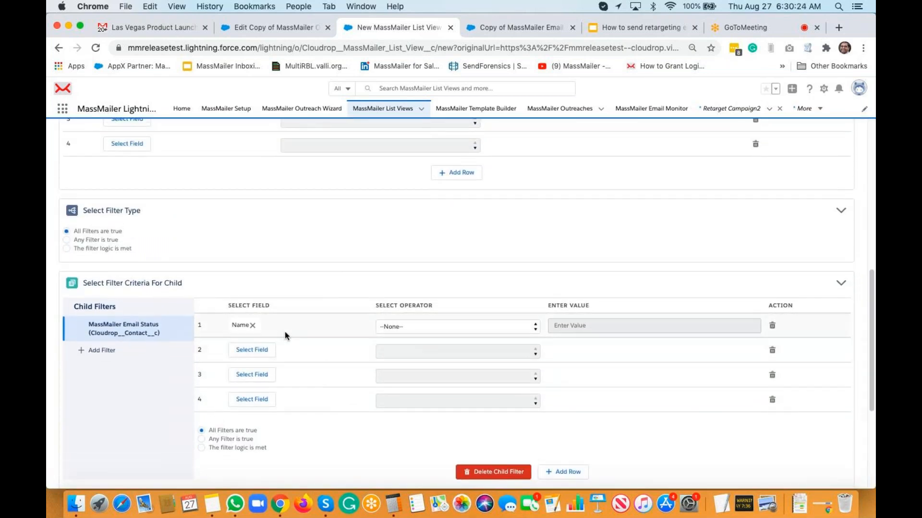
scroll(278, 342, up, 1)
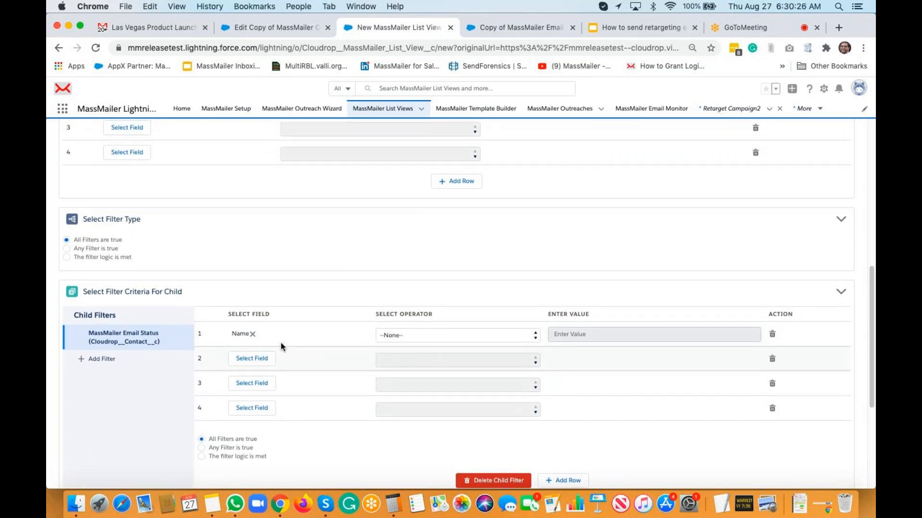
click(251, 334)
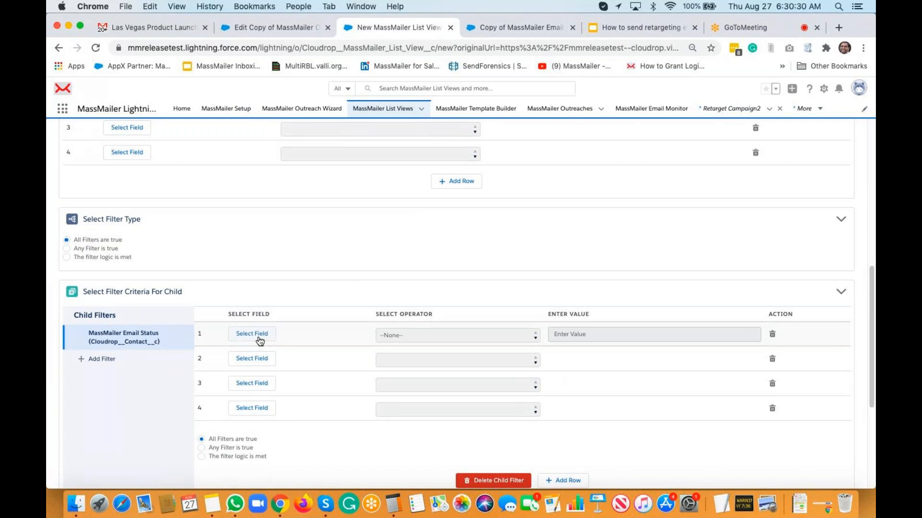
Step: Choose the Event field for the first criterion of the MassMailer Email Status child filter
click(260, 336)
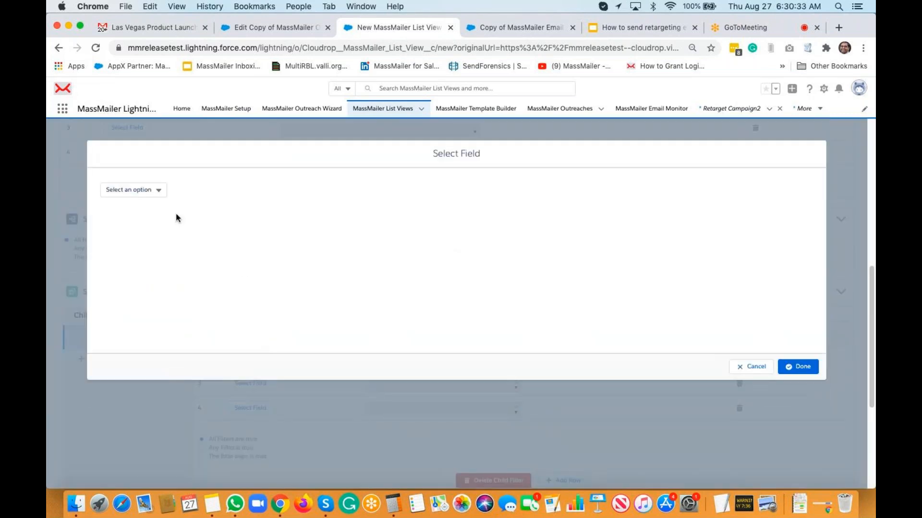
click(147, 191)
click(147, 208)
text(eve)
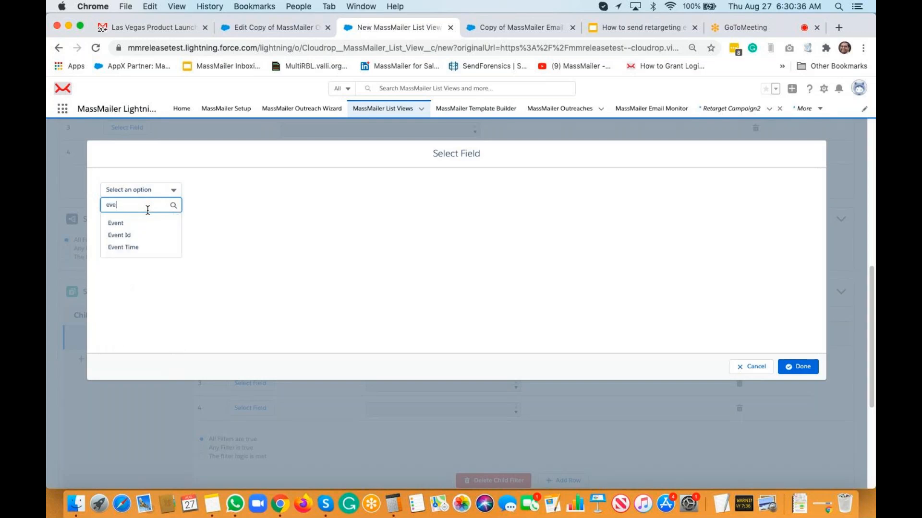
text(n)
click(118, 222)
click(797, 367)
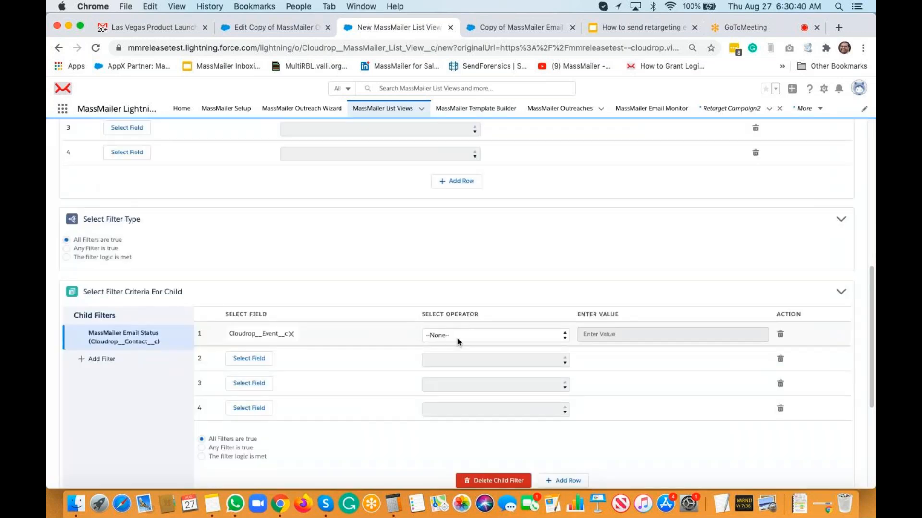
Step: Set the child filter's Event criterion to the operator Equals with the value open
click(446, 335)
click(447, 342)
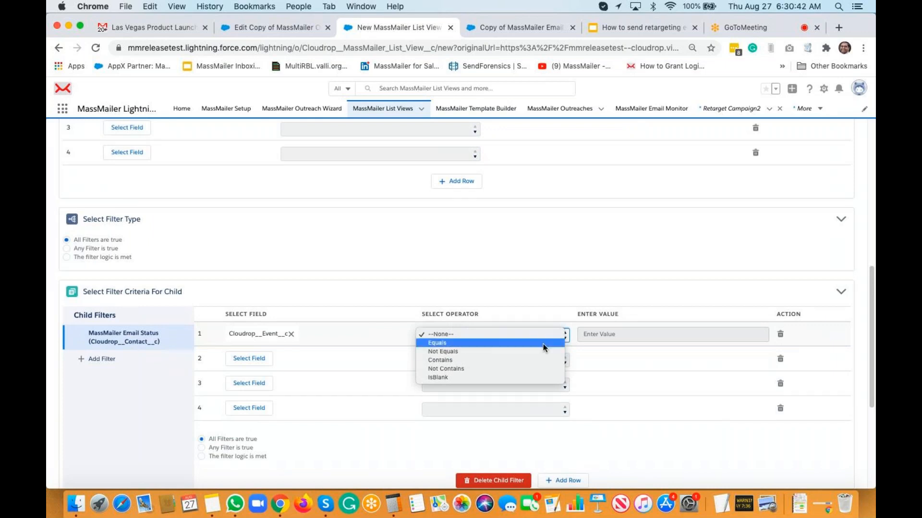
click(603, 334)
text(open)
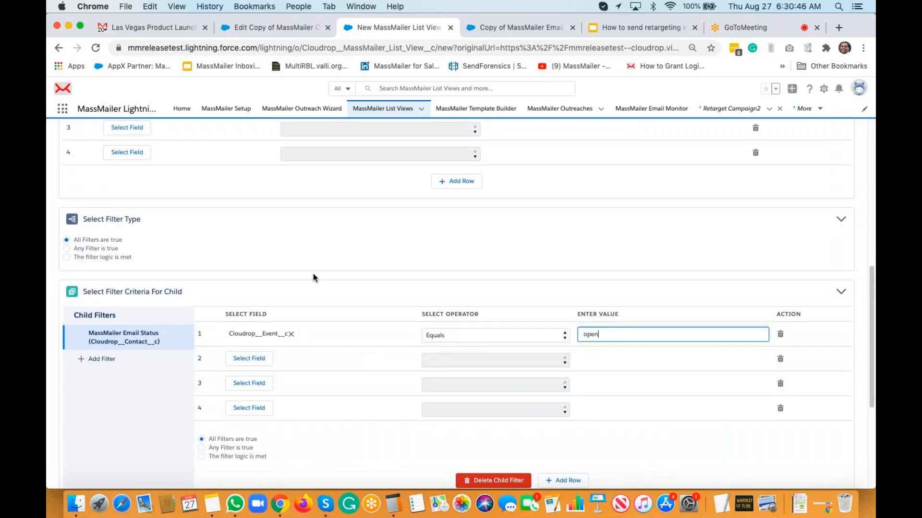
Step: Copy the report title "Copy of MassMailer Email Status with Con" from the open report and return to the new list view
click(478, 26)
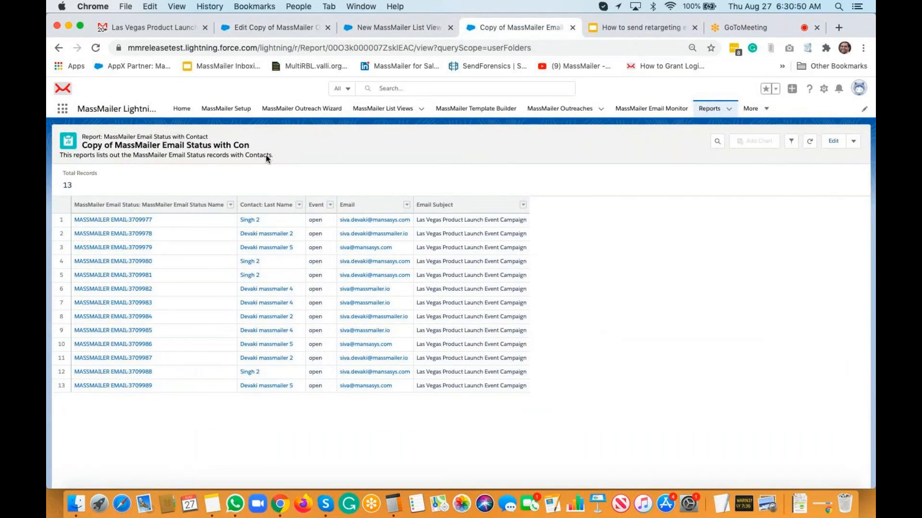
drag(83, 146, 250, 147)
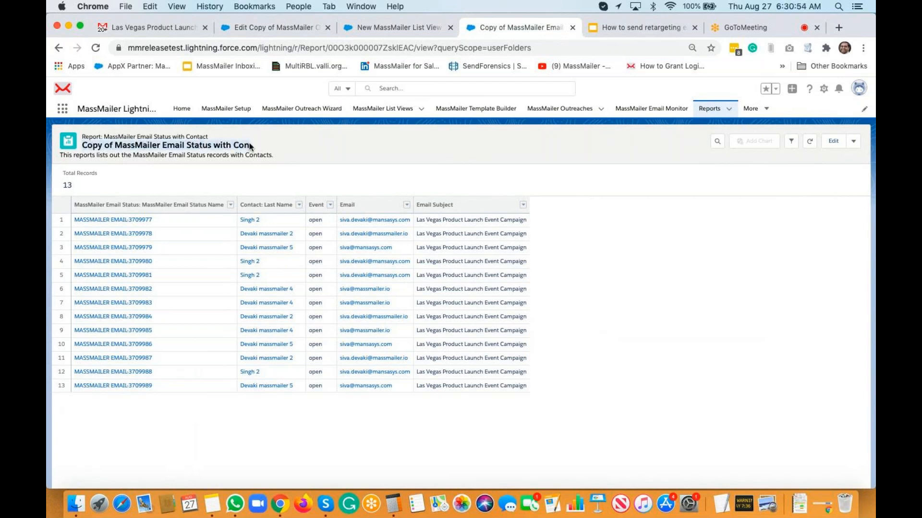
key(super+c)
click(271, 27)
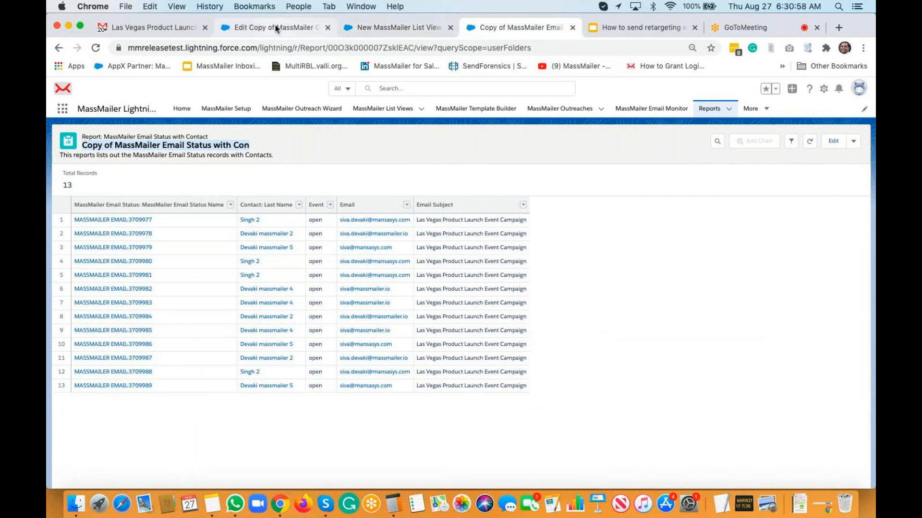
click(381, 32)
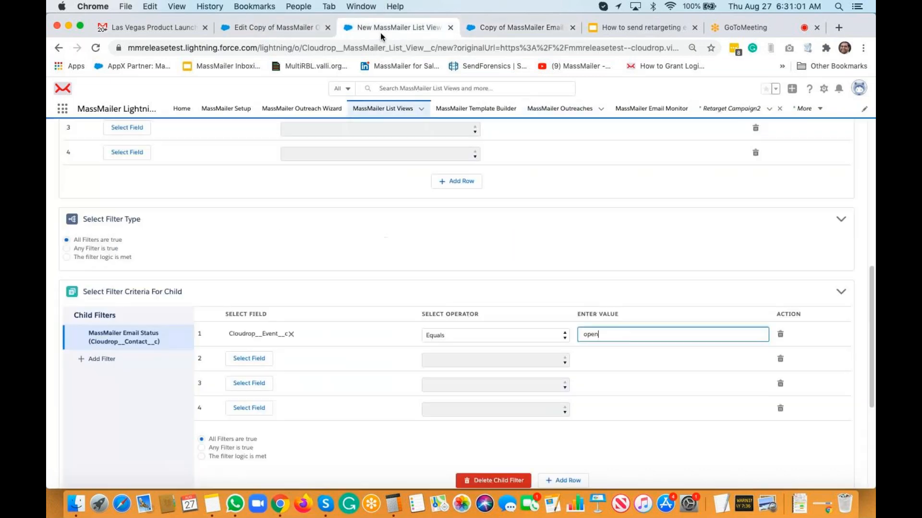
Step: Choose the MassMailer Outreach Name field of the related MassMailer Outreach for the second child filter criterion
click(255, 359)
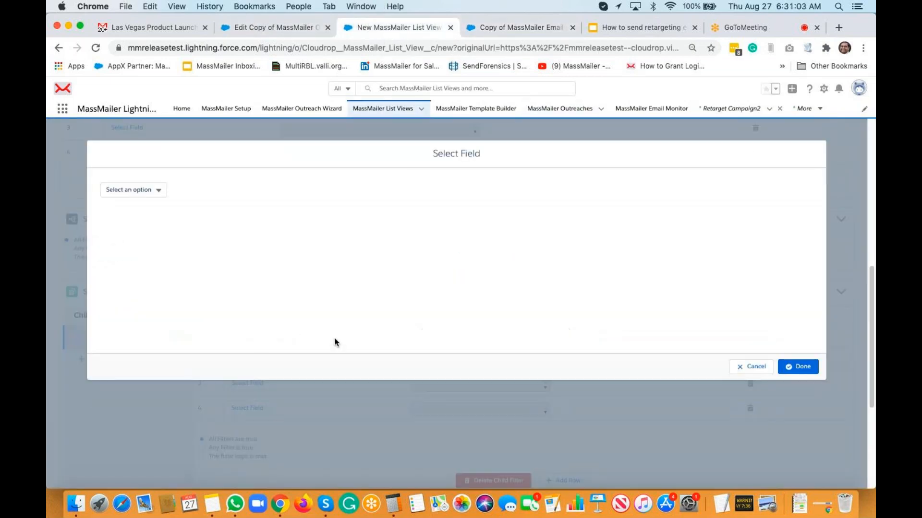
click(141, 191)
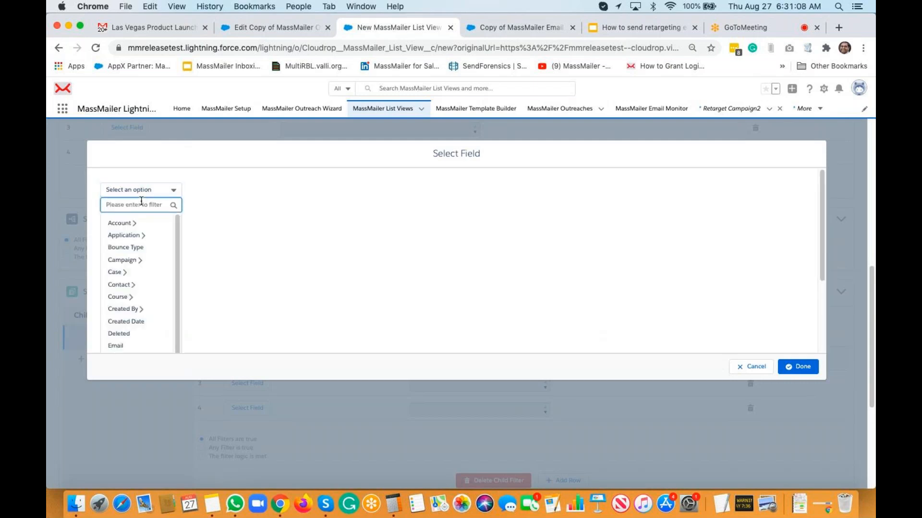
text(out)
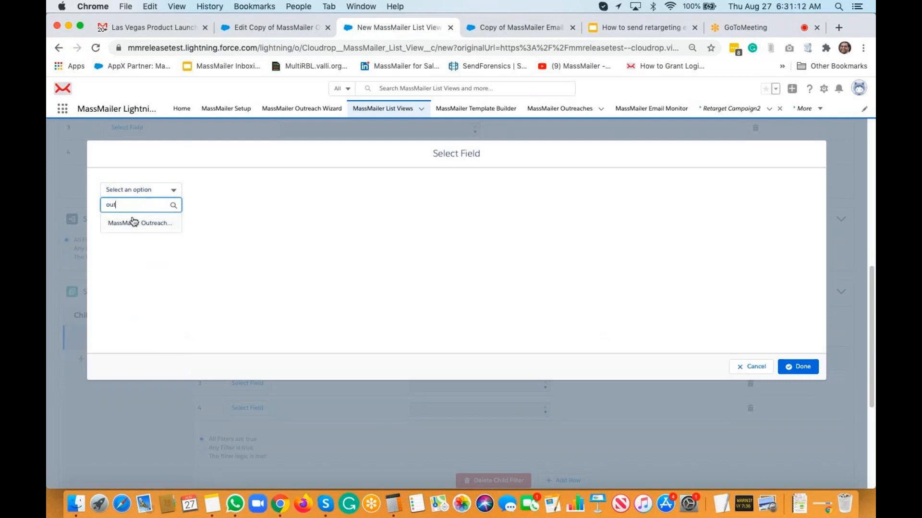
click(149, 227)
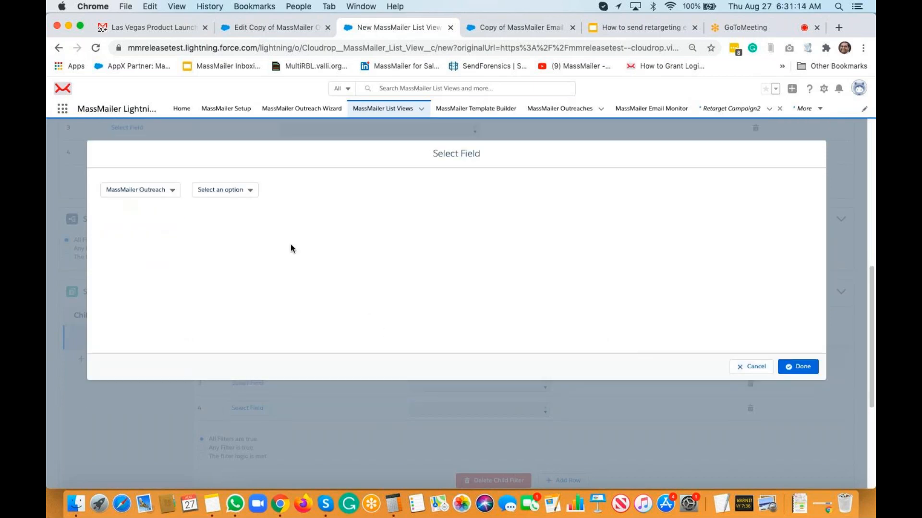
click(229, 190)
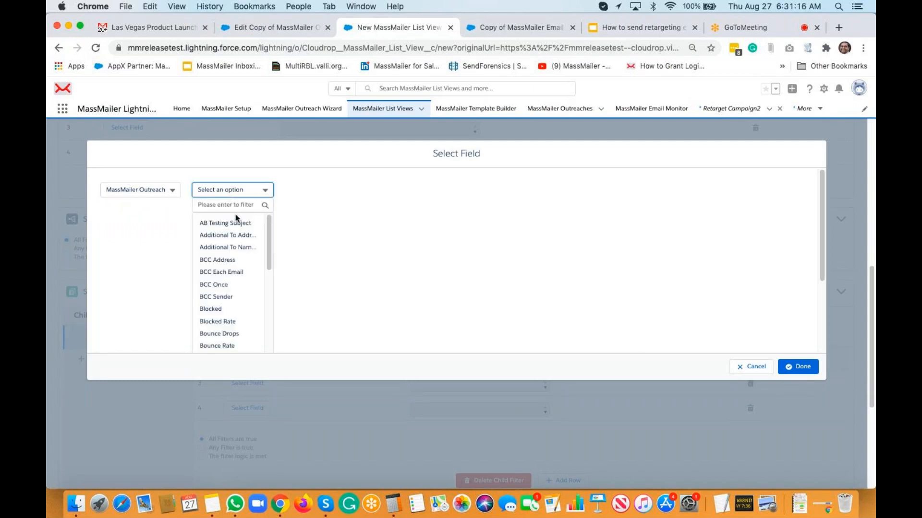
click(225, 205)
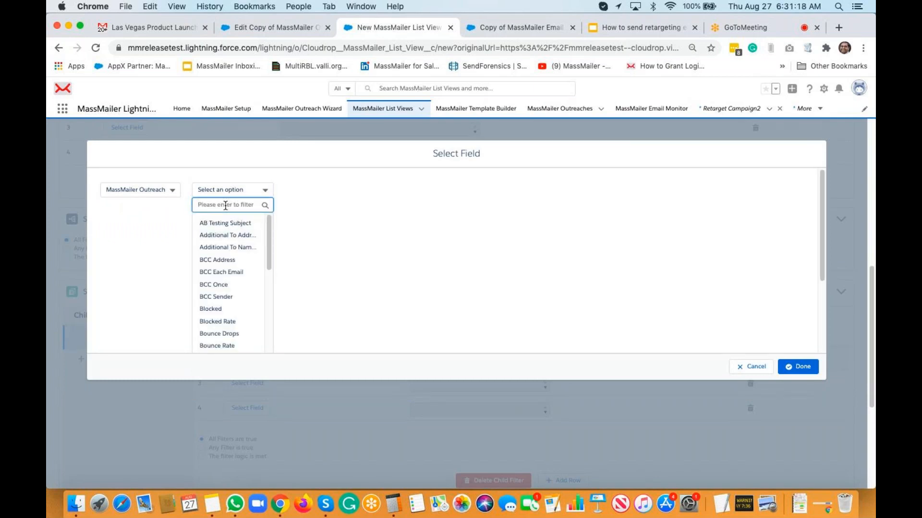
text(out)
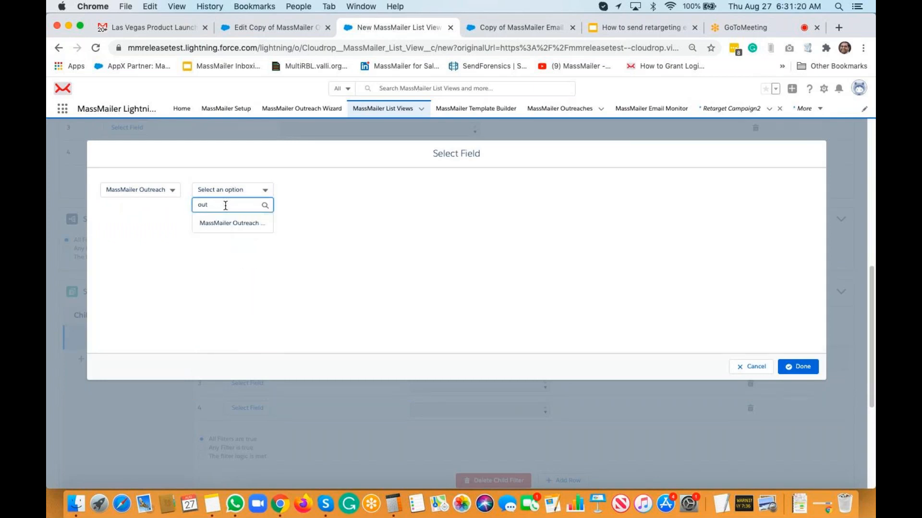
click(243, 225)
click(791, 370)
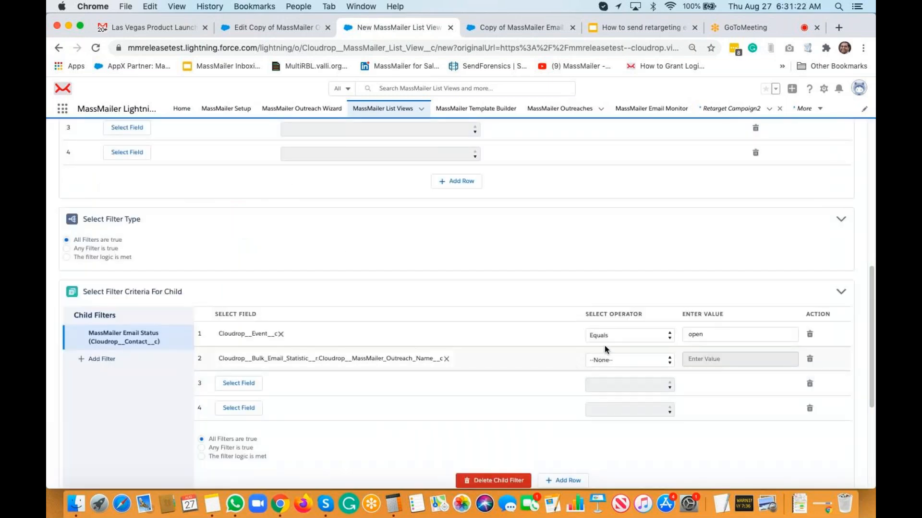
Step: Set the outreach name criterion to the operator Contains with the copied report title as its value
click(607, 361)
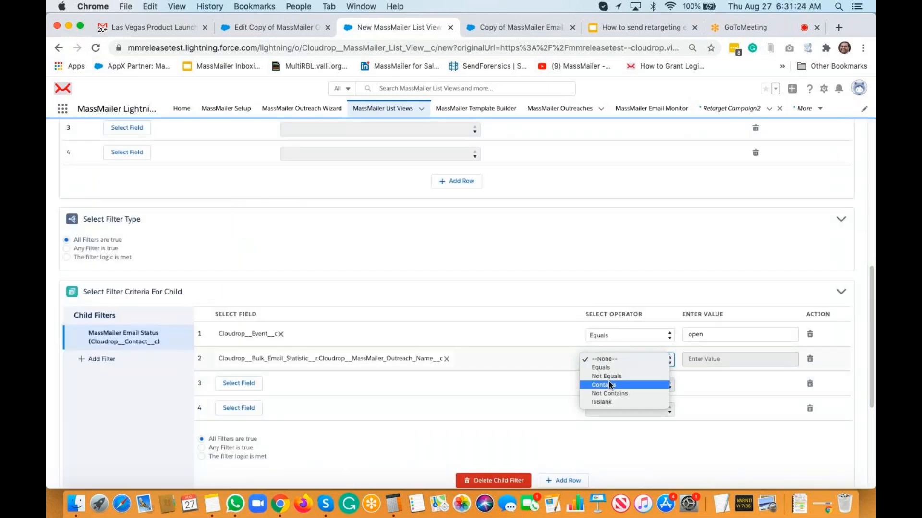
click(651, 382)
click(710, 360)
text(v)
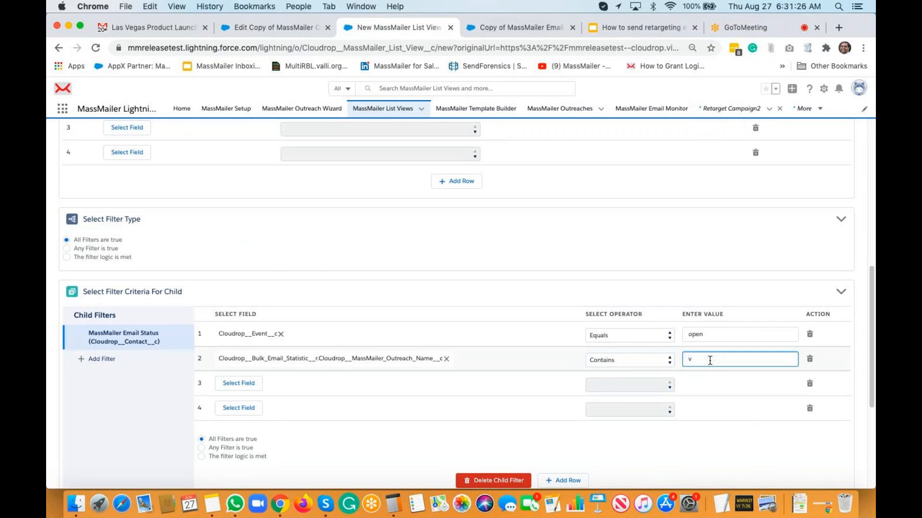
key(BackSpace)
key(super+v)
key(super+Left)
click(539, 282)
scroll(449, 374, down, 3)
scroll(450, 374, down, 3)
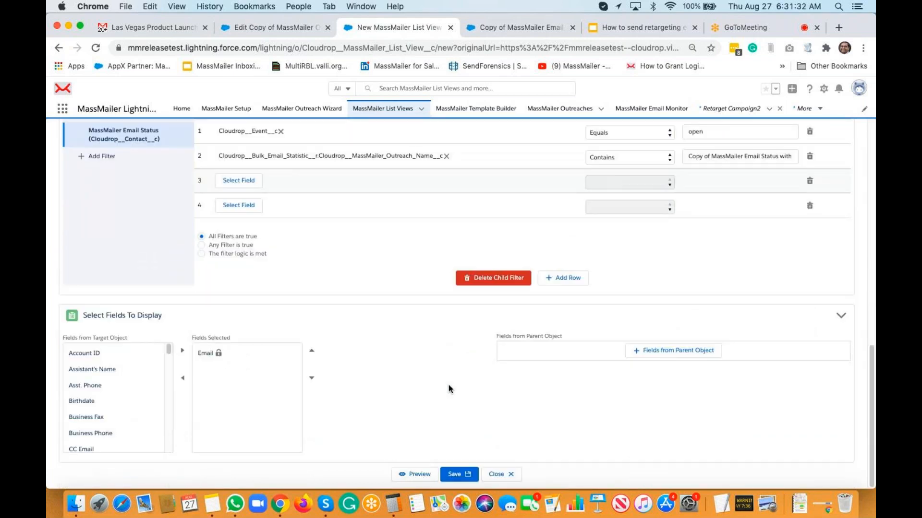
Step: Preview the filtered records, then check the full value entered for the outreach name criterion in the child filter
click(411, 475)
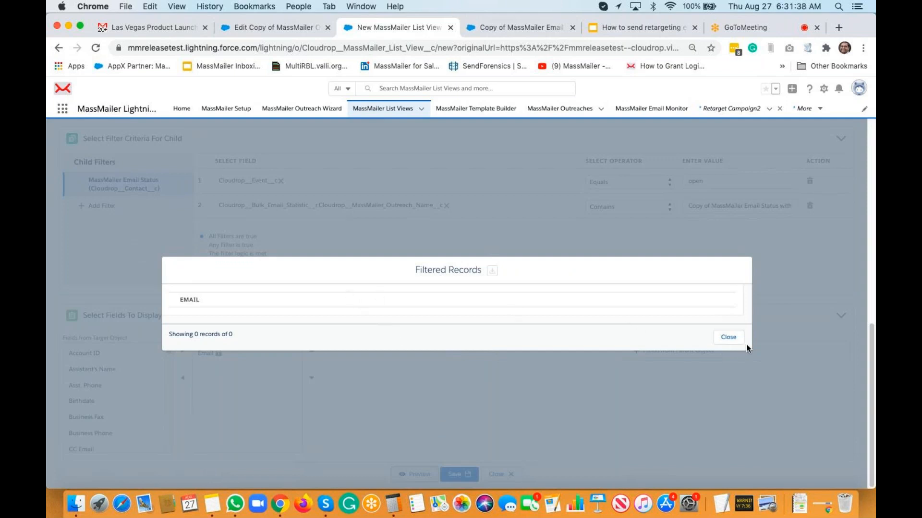
click(734, 339)
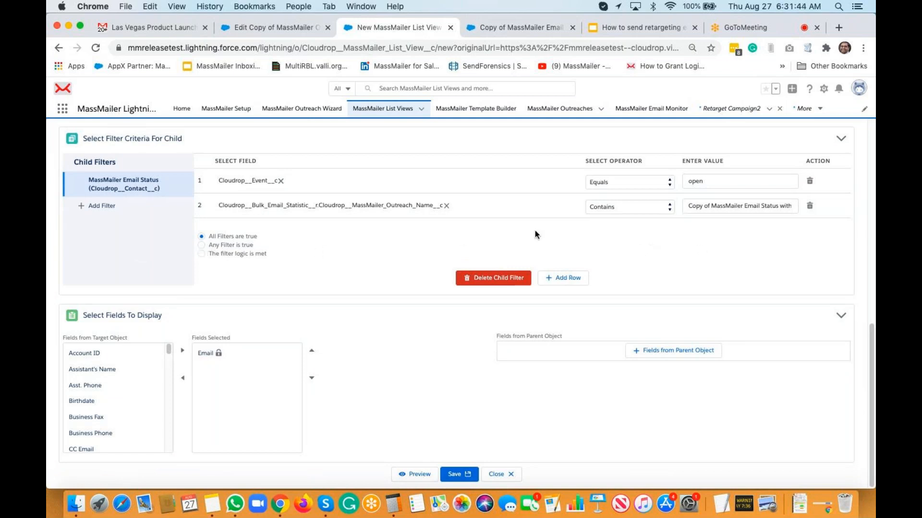
click(736, 206)
key(super+Right)
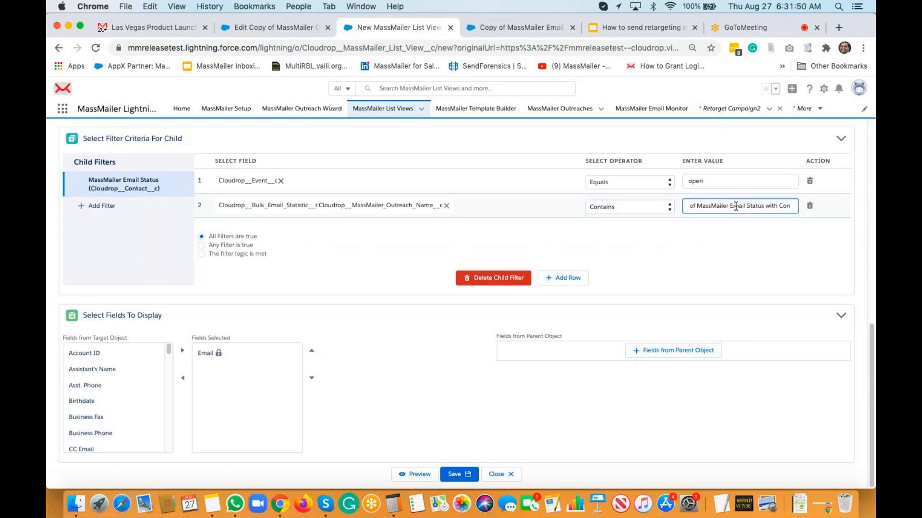
key(super+Left)
key(super+Right)
key(super+Left)
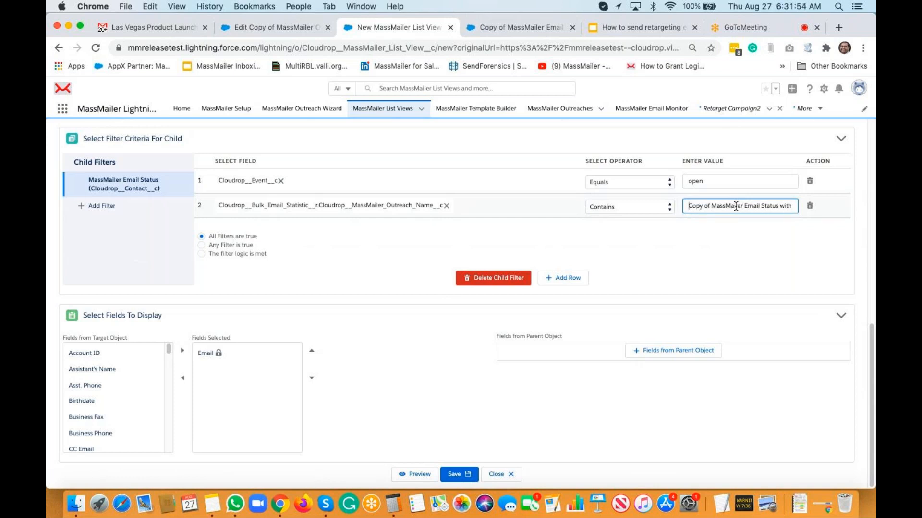
Step: Open the MassMailer outreach Copy Of Retarget campaign1 and copy "Copy Of Retarget campaign1 8/27/2020" from its title
click(282, 29)
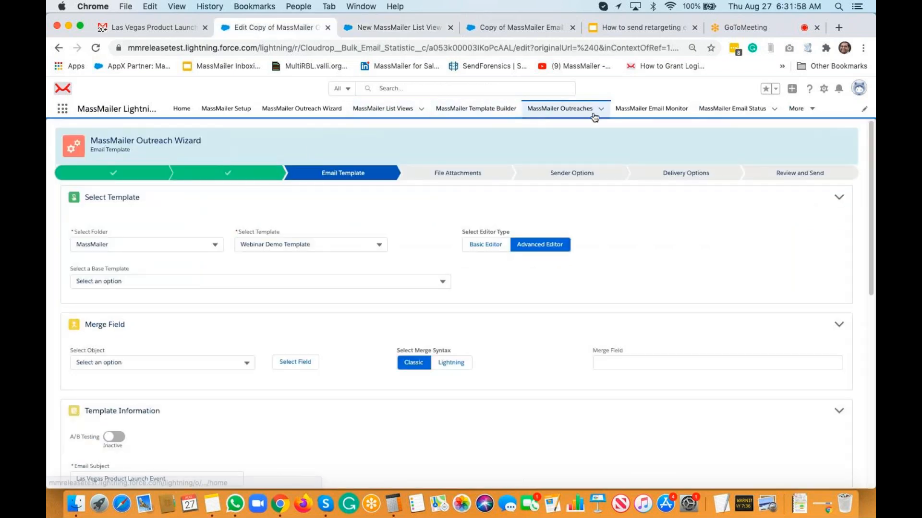
click(559, 110)
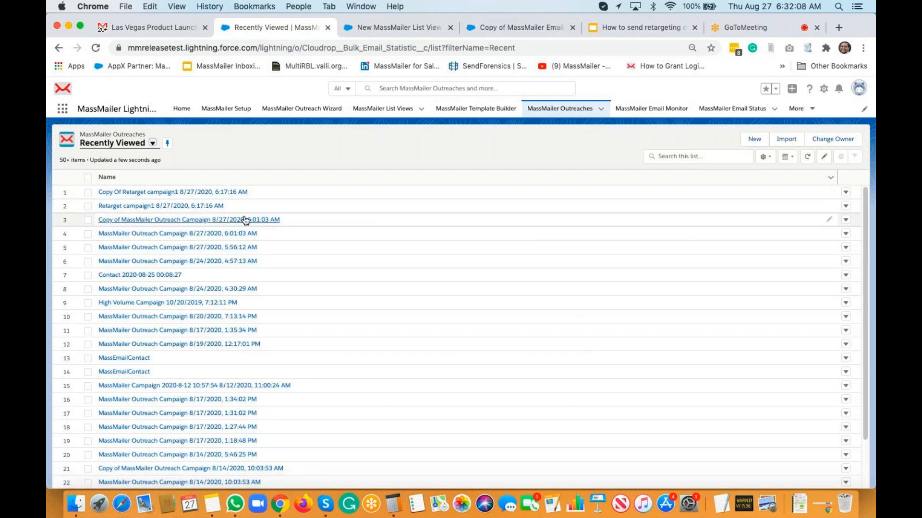
click(104, 192)
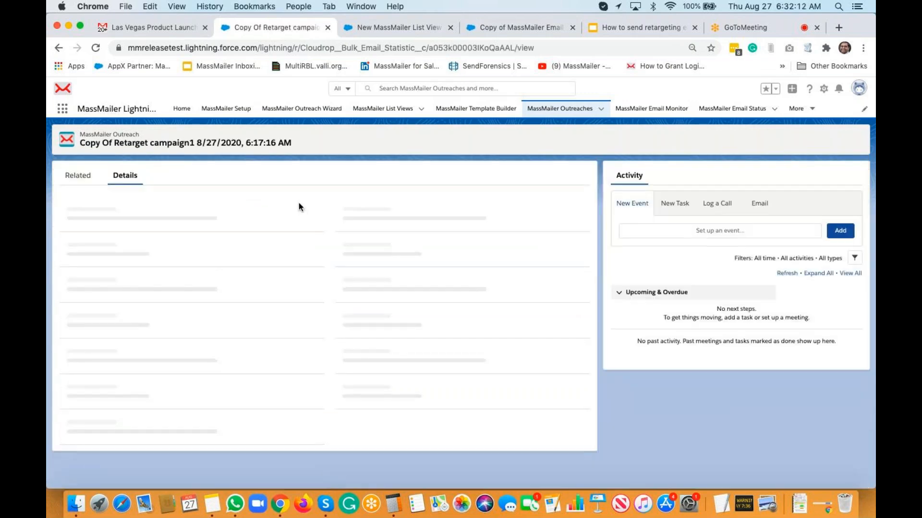
drag(114, 141, 242, 143)
key(super+c)
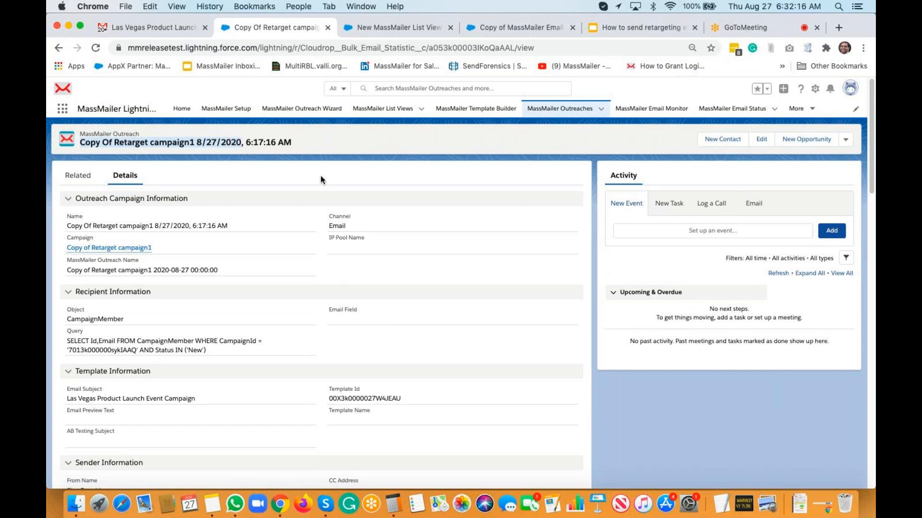
Step: Replace the outreach name criterion's value in the new list view with the copied outreach name and preview the filtered records
click(532, 30)
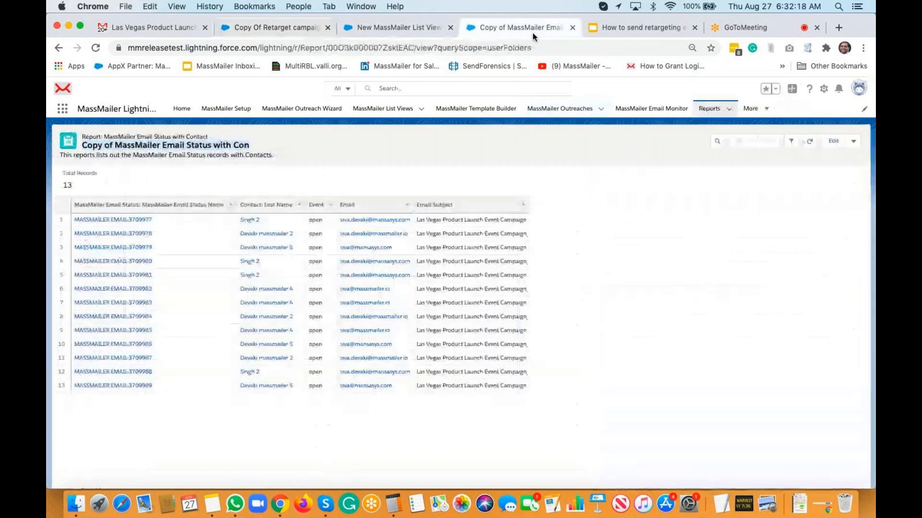
click(427, 29)
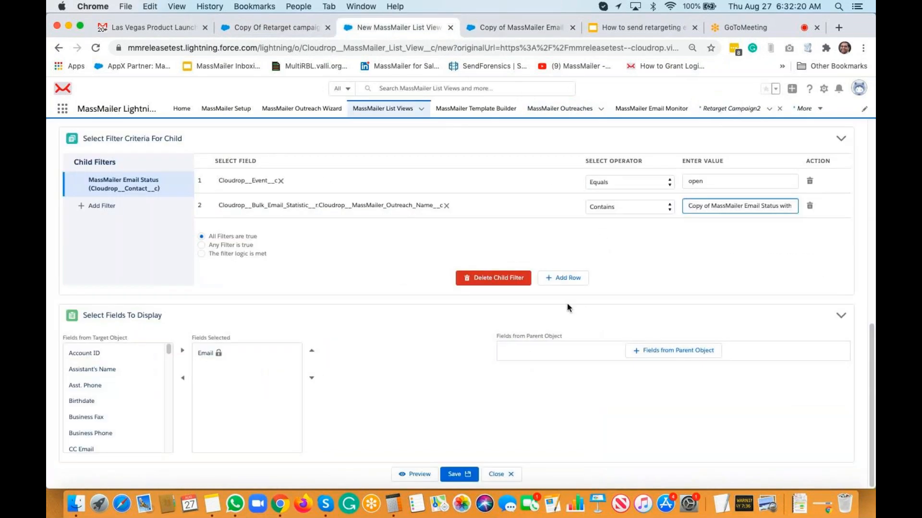
triple_click(725, 207)
key(super+v)
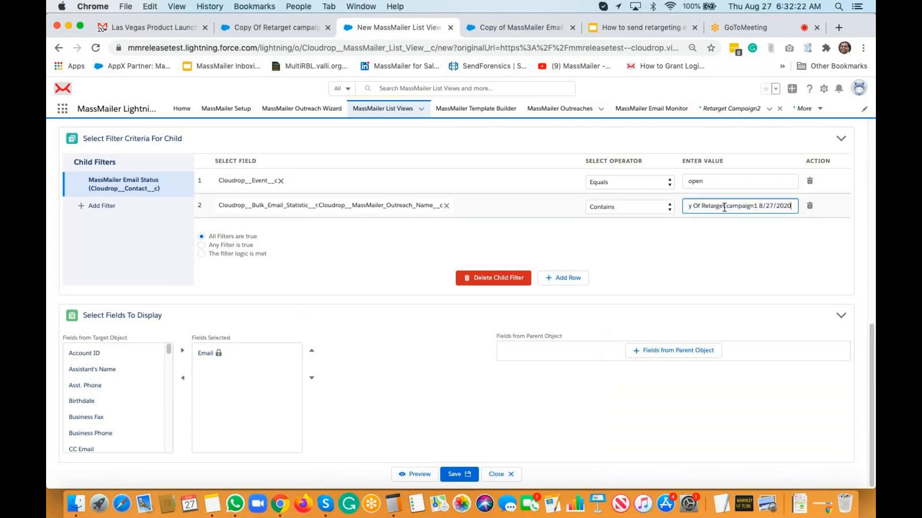
click(665, 254)
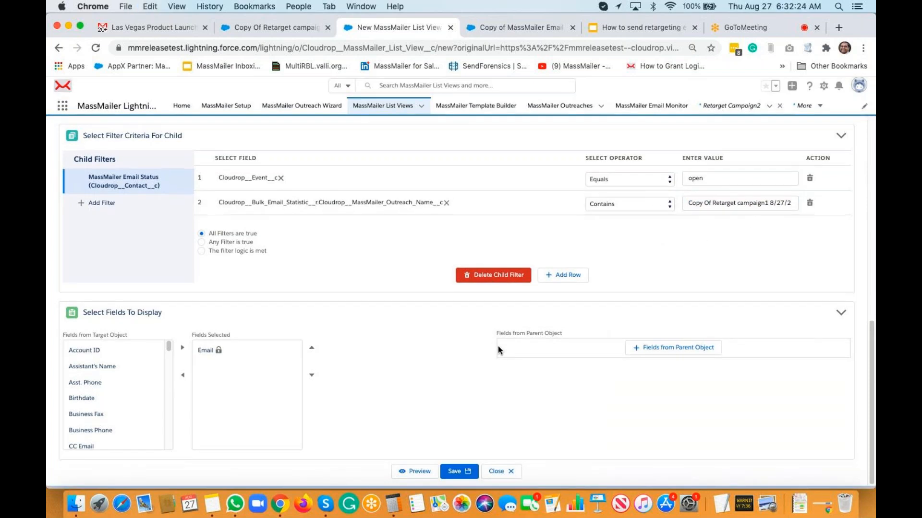
click(417, 475)
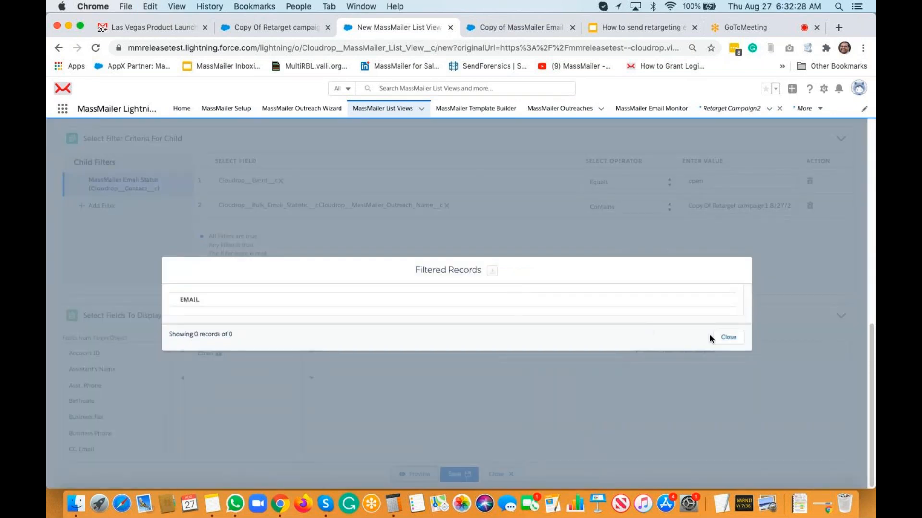
click(727, 337)
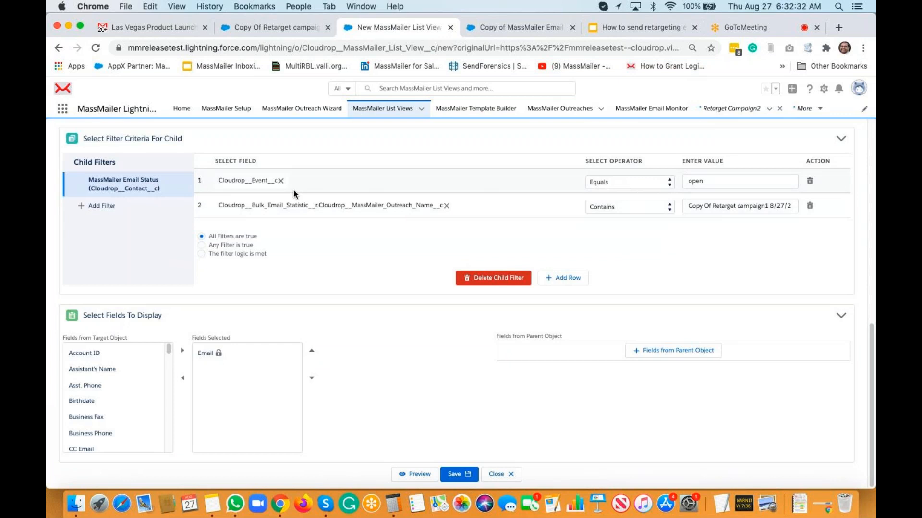
Step: Set the Event criterion's value in the child filter to delivered and preview the filtered records
scroll(696, 232, up, 2)
double_click(725, 237)
text(delivered)
click(691, 298)
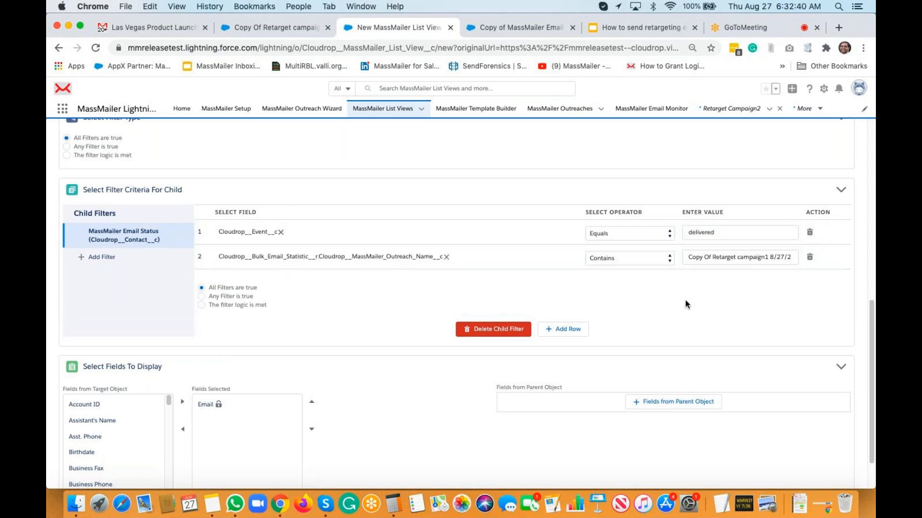
scroll(685, 301, down, 2)
click(413, 474)
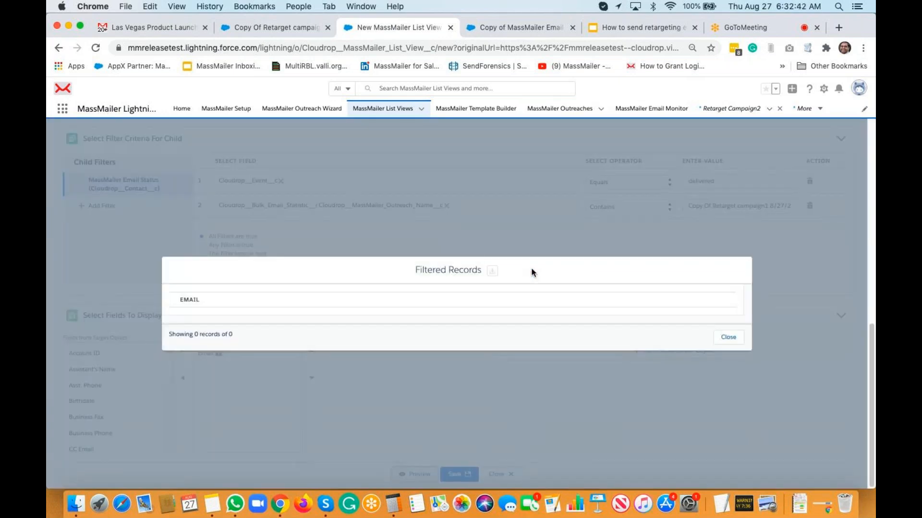
click(727, 337)
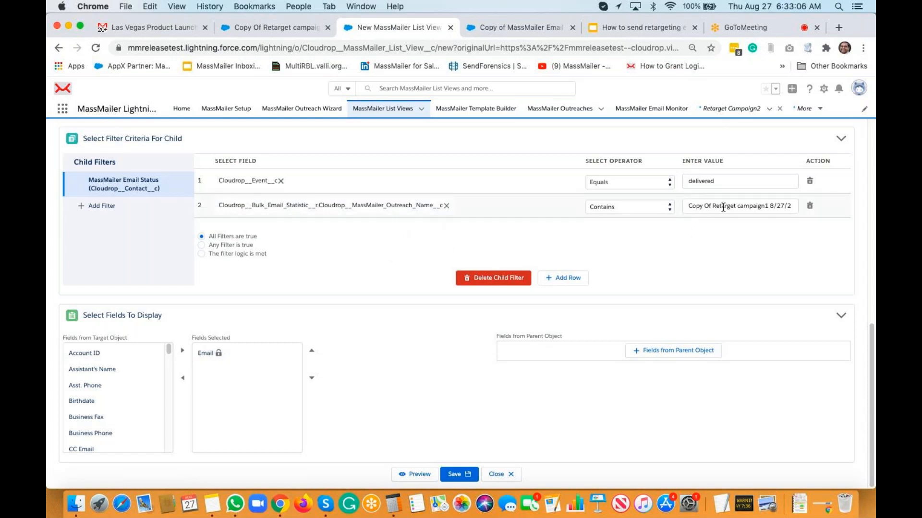
Step: Shorten the outreach name criterion's value to "Retarget campaign1" and preview the filtered records
drag(710, 207, 660, 209)
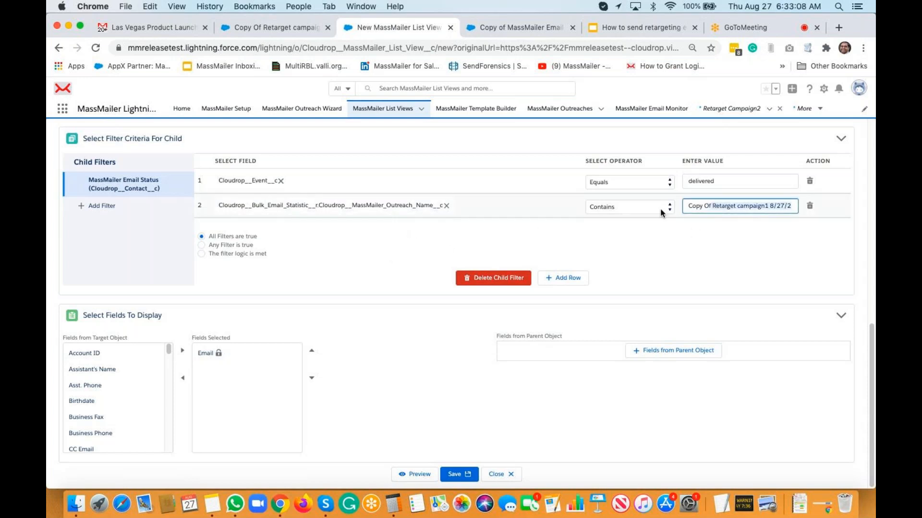
click(700, 204)
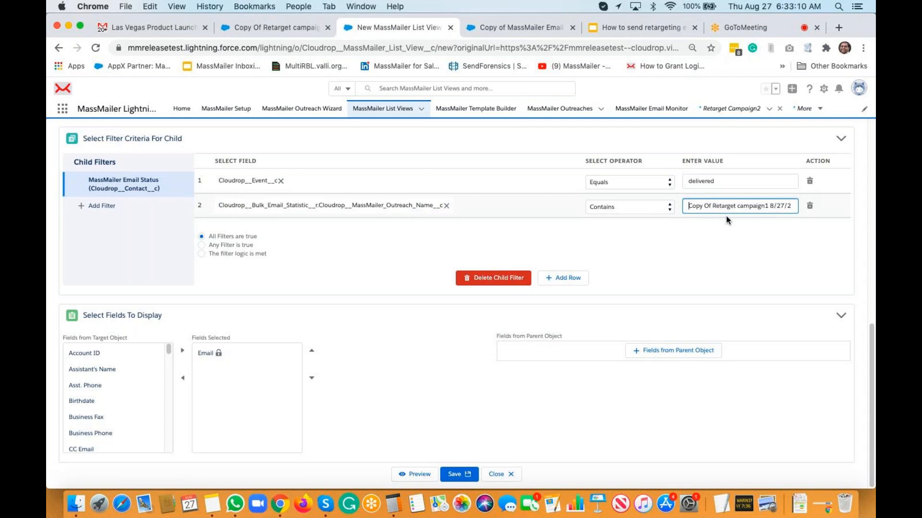
key(BackSpace)
drag(776, 207, 747, 207)
key(BackSpace)
click(577, 237)
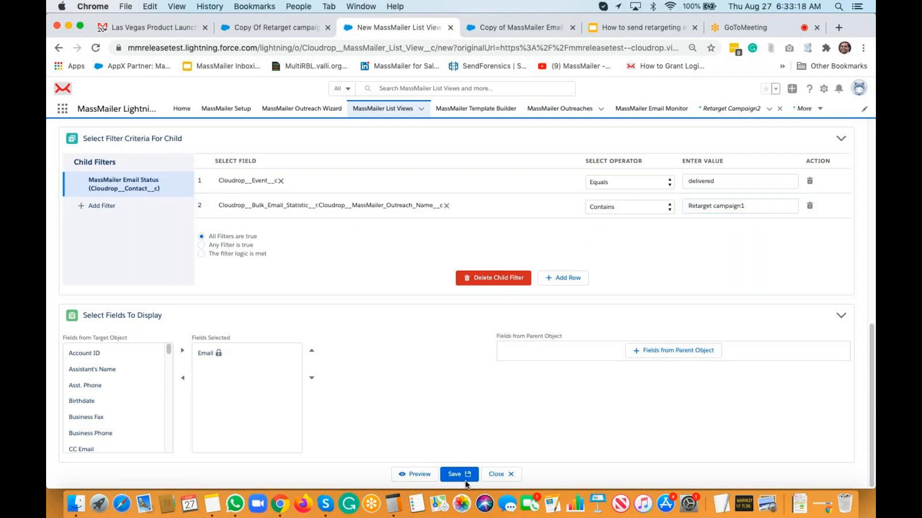
click(417, 474)
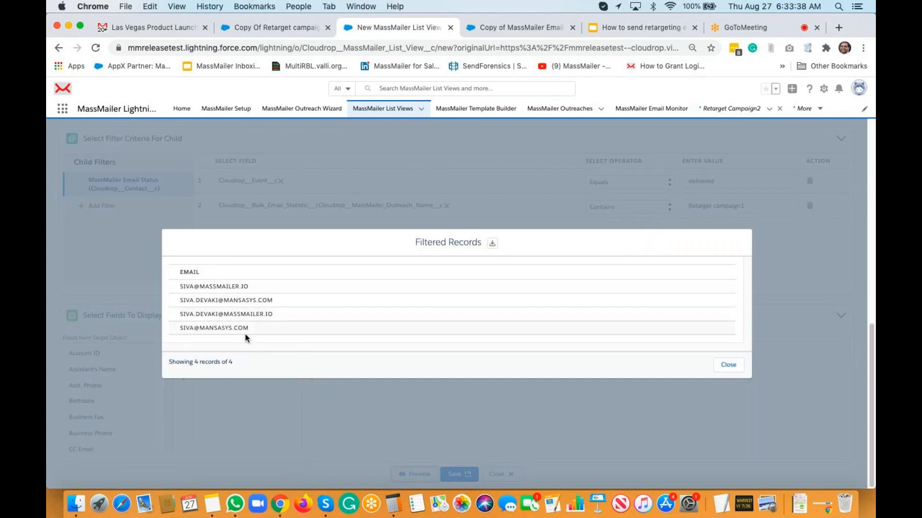
click(733, 371)
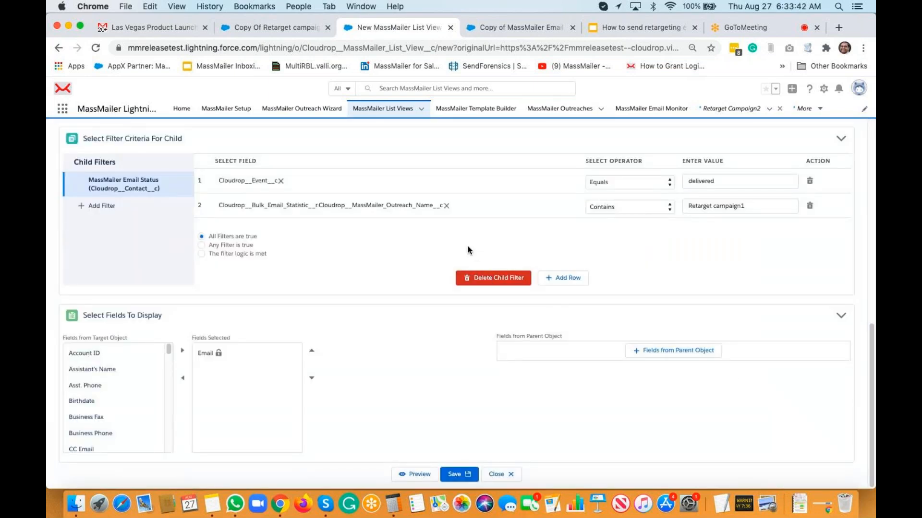
Step: Review the list view's name, object, filter criteria and child filter settings, and save the list view
scroll(467, 245, up, 6)
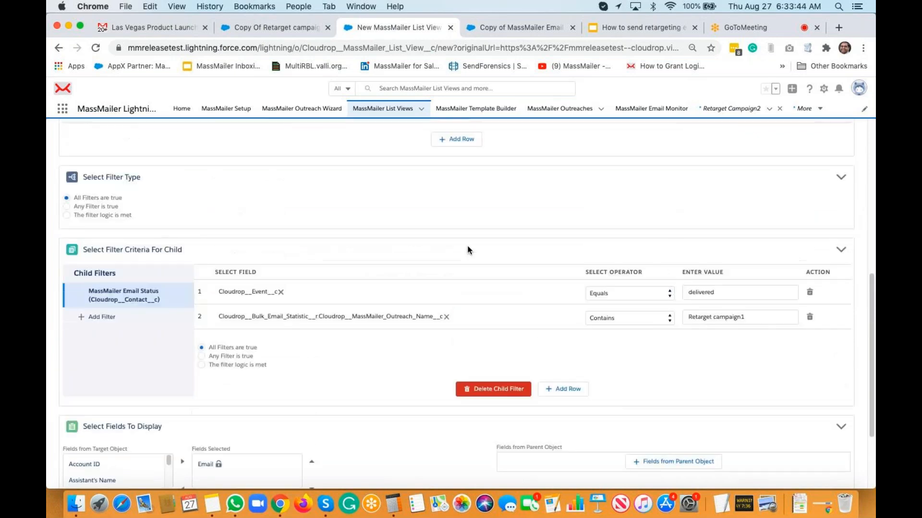
scroll(467, 244, down, 3)
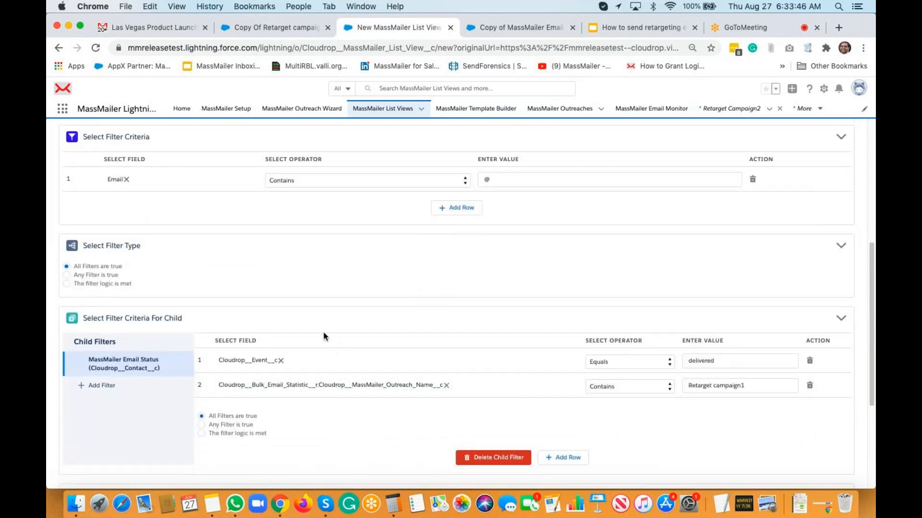
scroll(212, 263, up, 6)
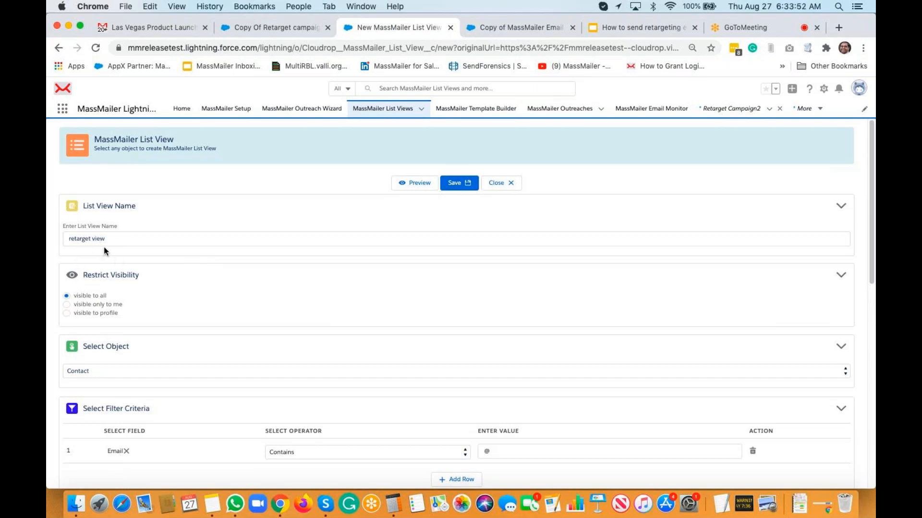
scroll(104, 251, down, 2)
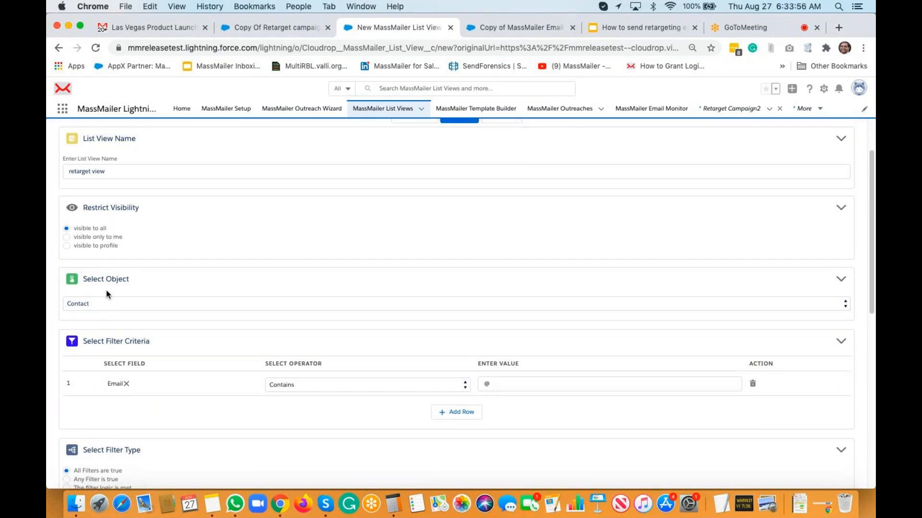
scroll(116, 303, down, 5)
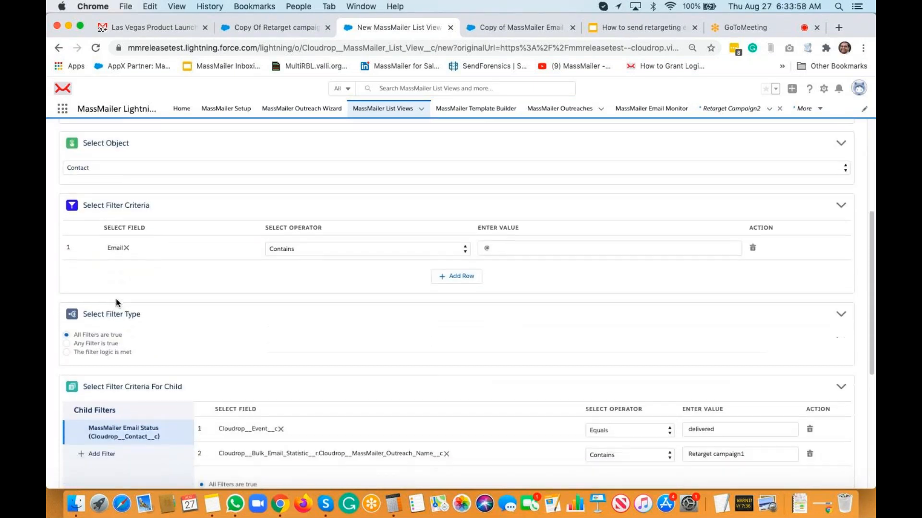
scroll(116, 303, down, 5)
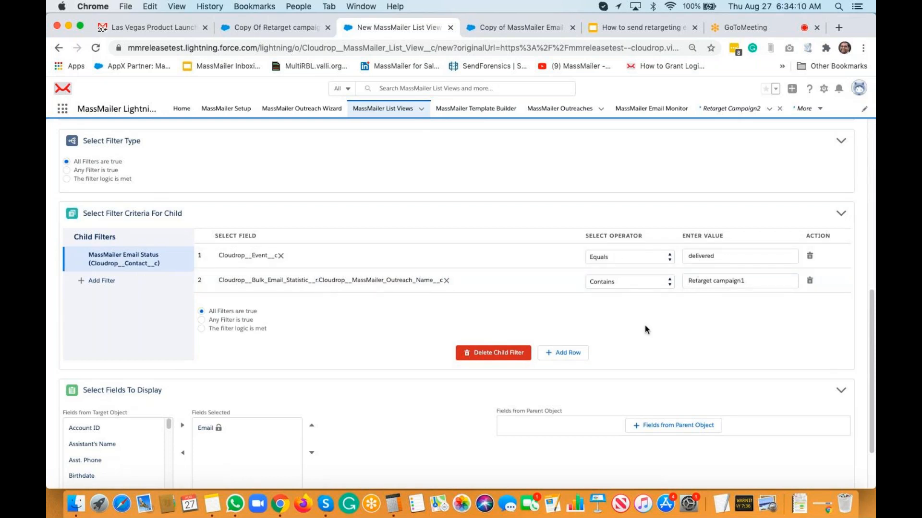
scroll(645, 329, down, 3)
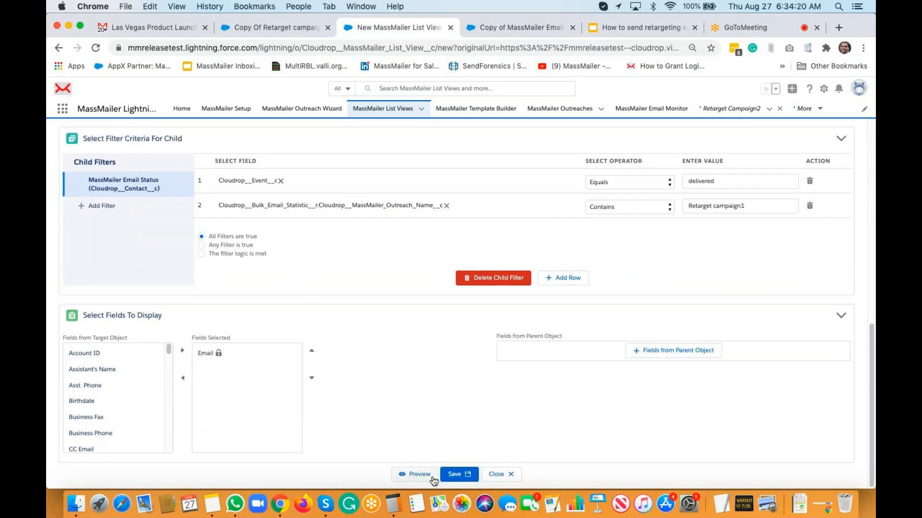
click(472, 480)
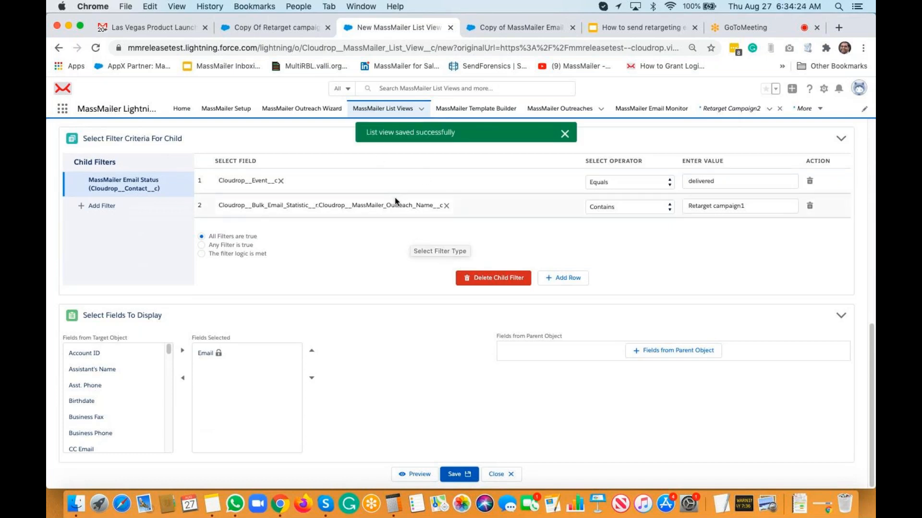
Step: Copy the list view name "retarget view" and start a new email outreach with the default campaign name, continuing to its target audience
scroll(395, 198, up, 2)
scroll(395, 202, up, 8)
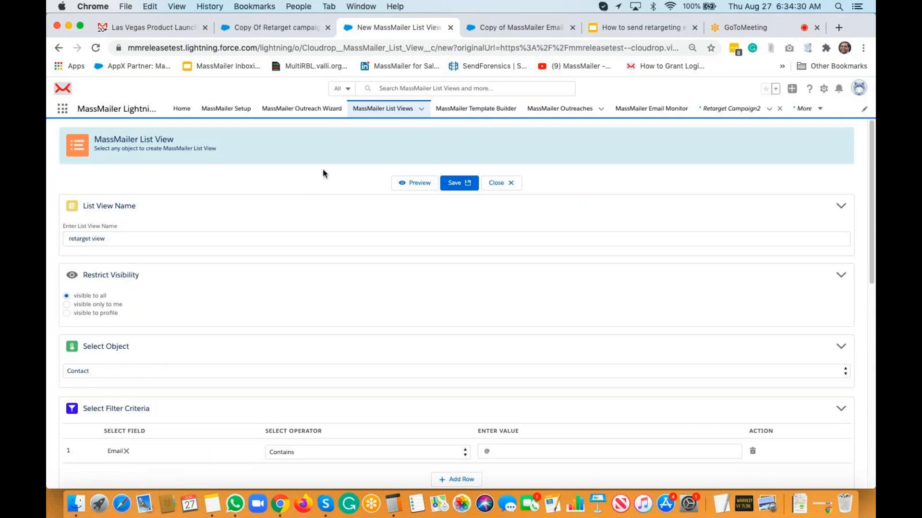
triple_click(126, 241)
key(super+c)
click(238, 194)
click(310, 110)
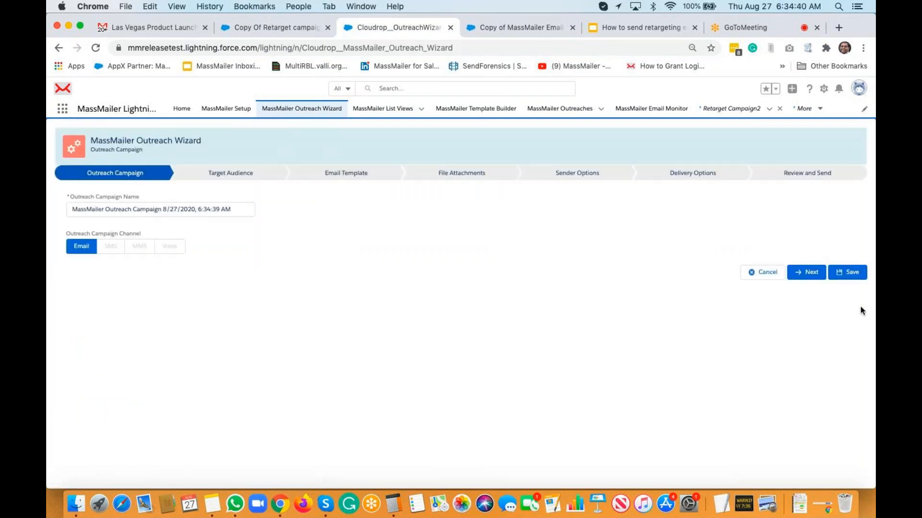
click(801, 276)
Step: Set the outreach's target audience to the Contact object with the MassMailer list view "retarget view"
click(97, 206)
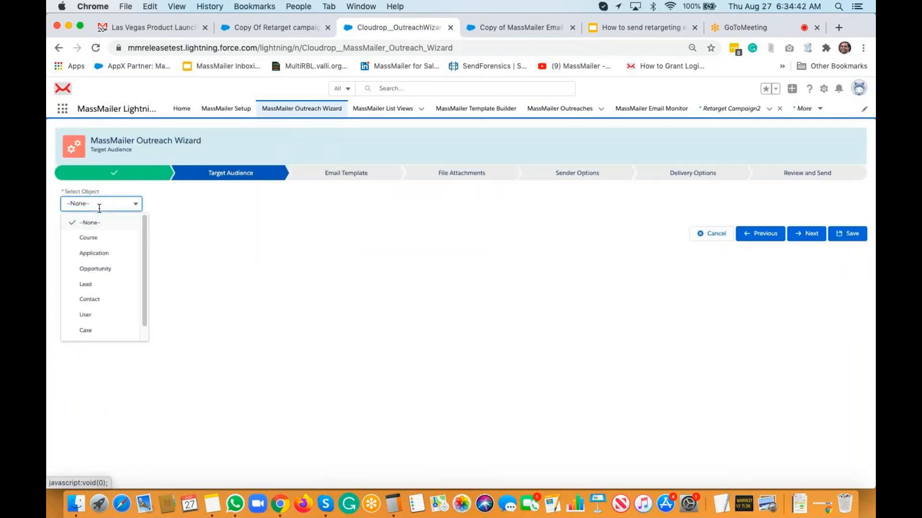
click(96, 300)
click(136, 235)
key(super+v)
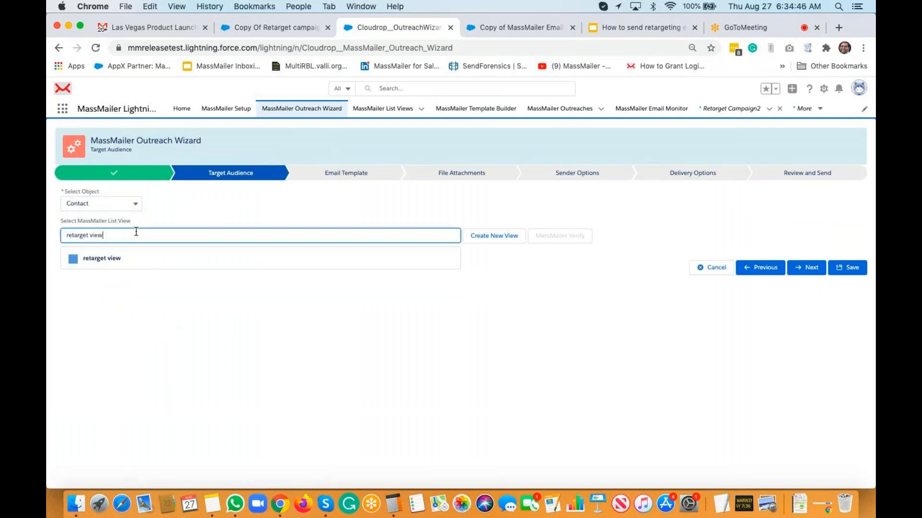
click(131, 266)
click(109, 260)
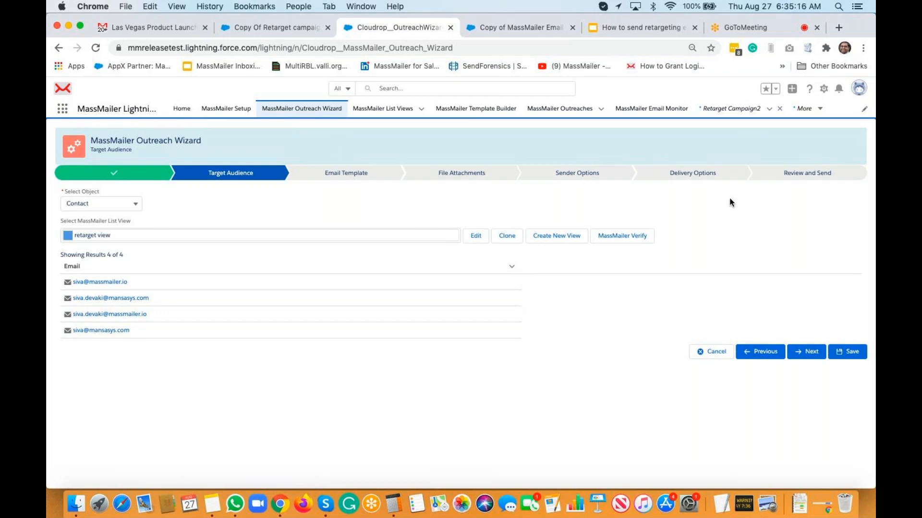
Step: Switch to the Google Slides presentation on sending retargeting emails to previous campaign members
click(607, 32)
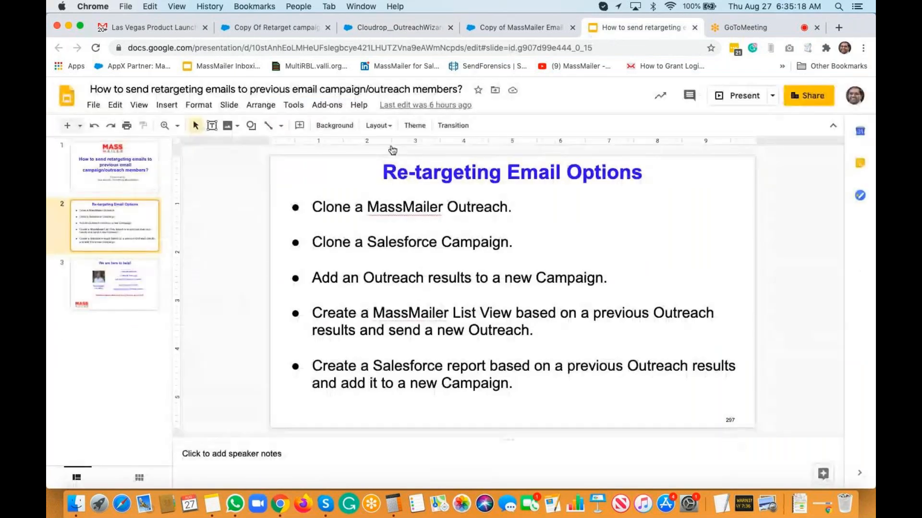